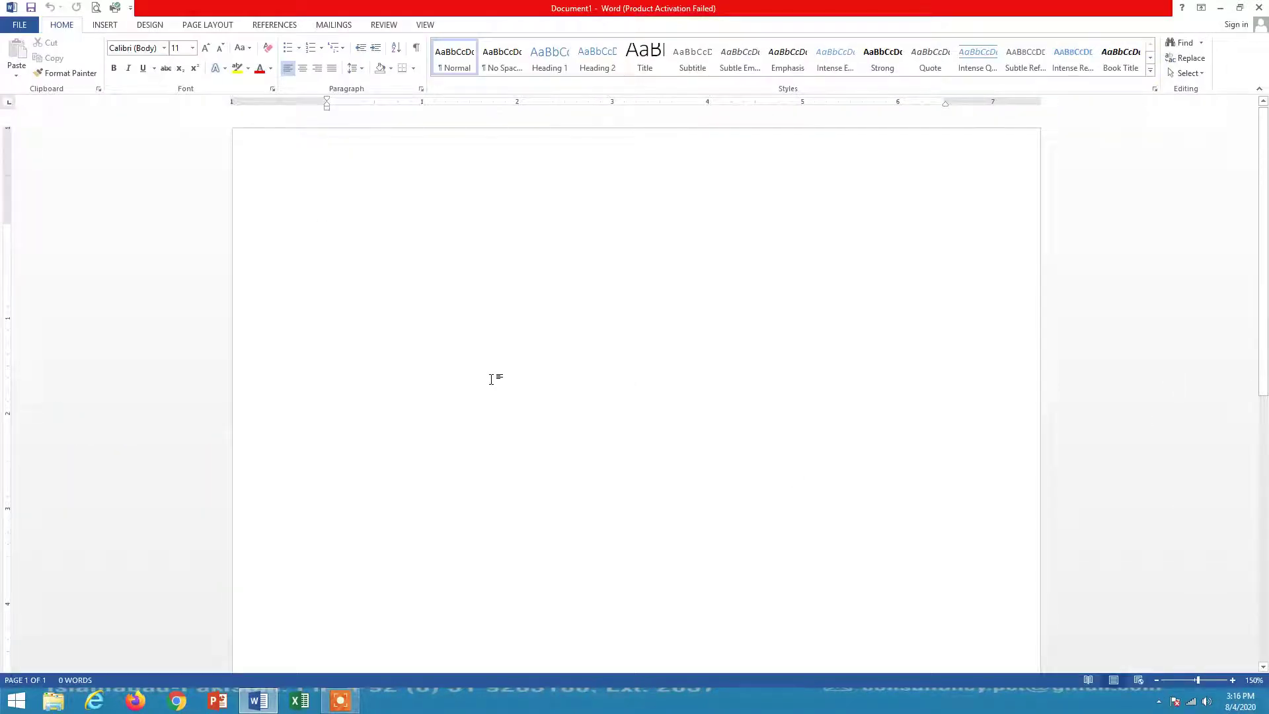
- Fill the blank document with sample text using =rand(9,7)
type("-")
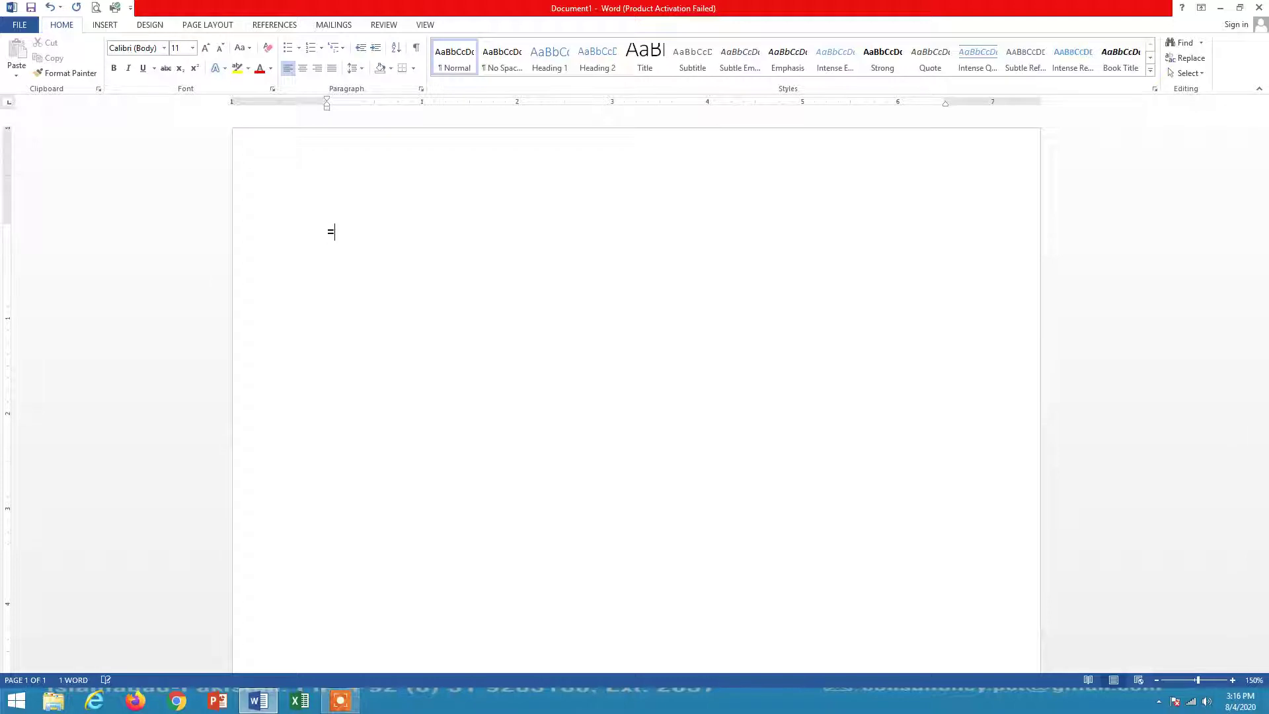
type("rand(9,7)")
key("Return")
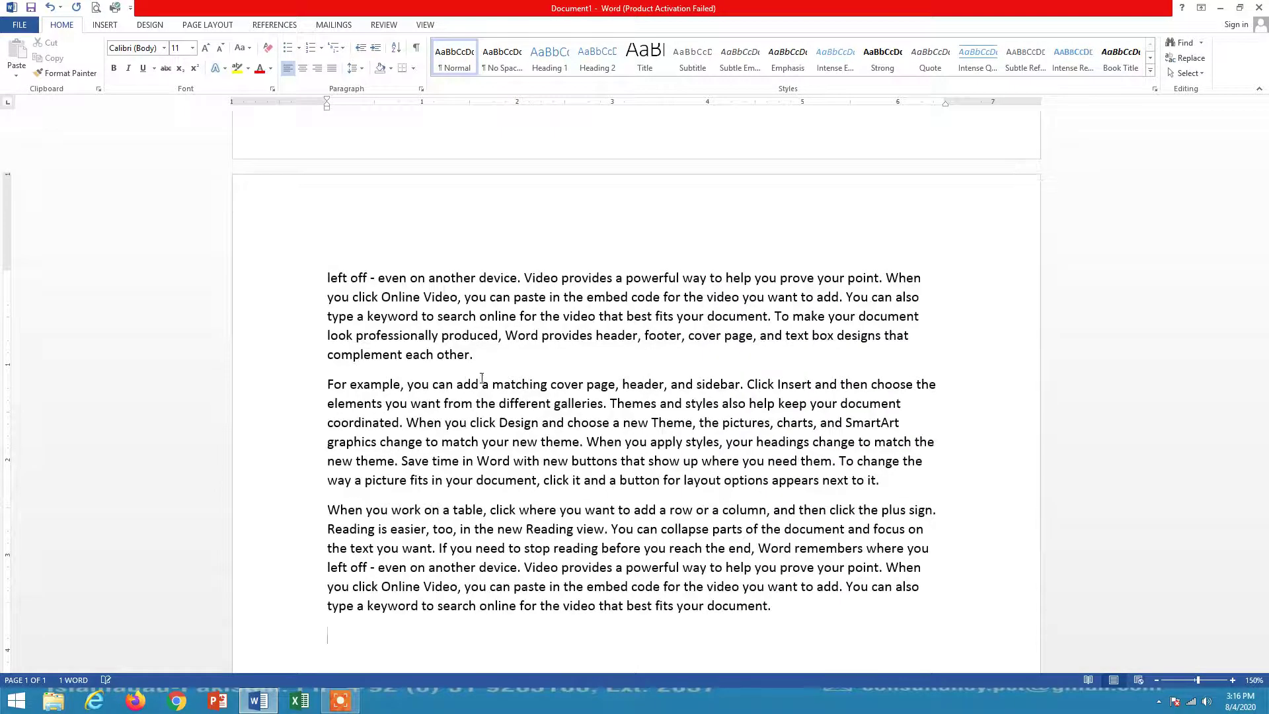
- Add the line "Main Heading" above the first paragraph of the document
scroll(495, 395, "up", 15)
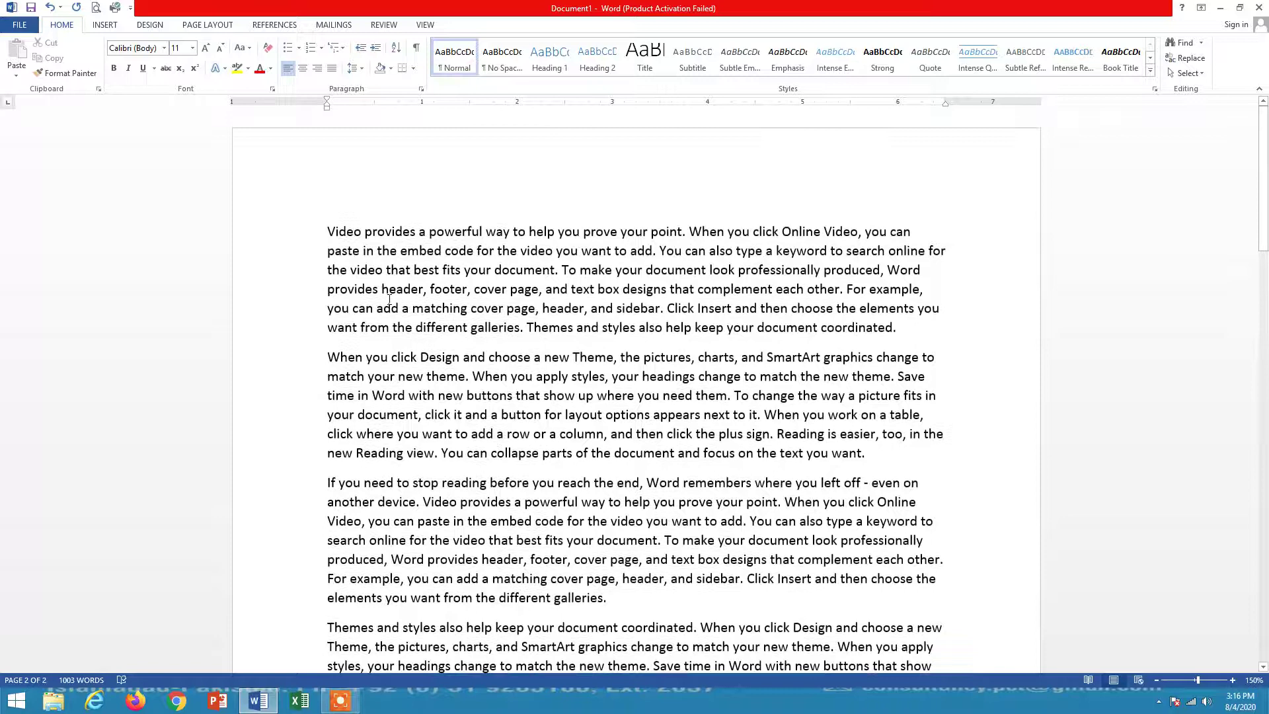
left_click(322, 232)
key("Return")
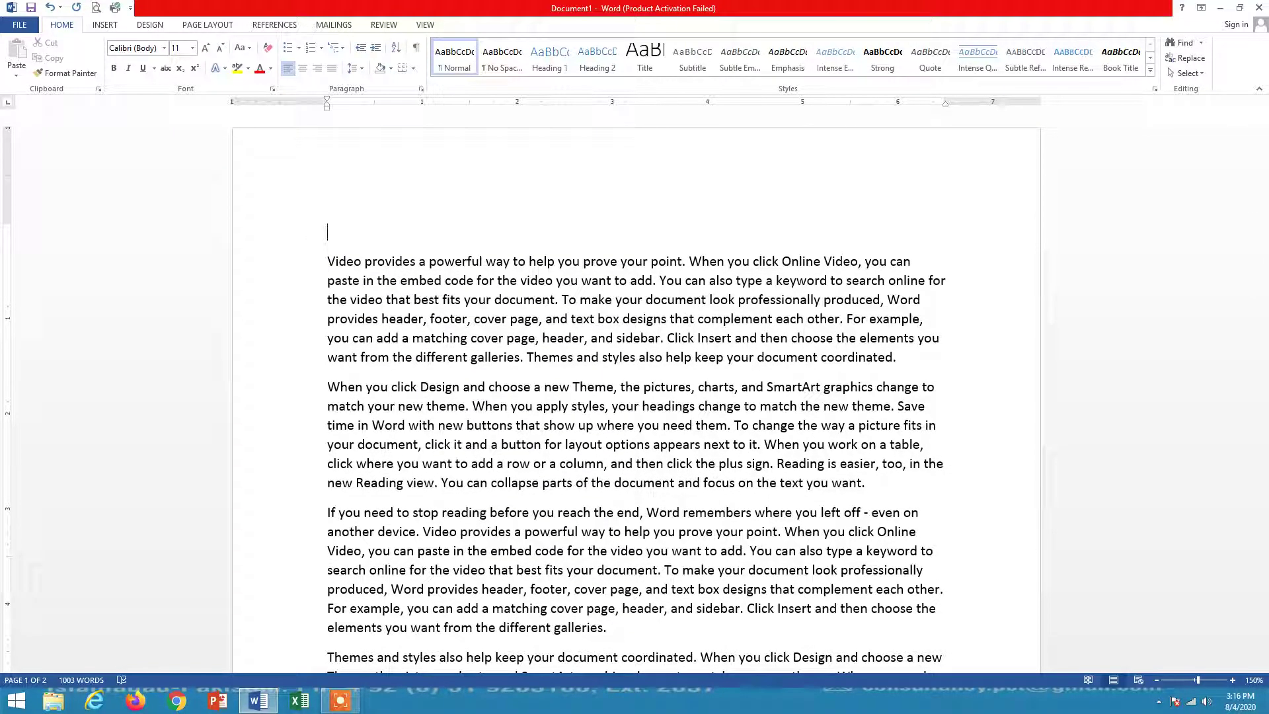
type("Main Heading")
- Add the line "Sub-Heading" above the second body paragraph and "Sub-Sub-Heading" above the third
left_click(327, 387)
key("Return")
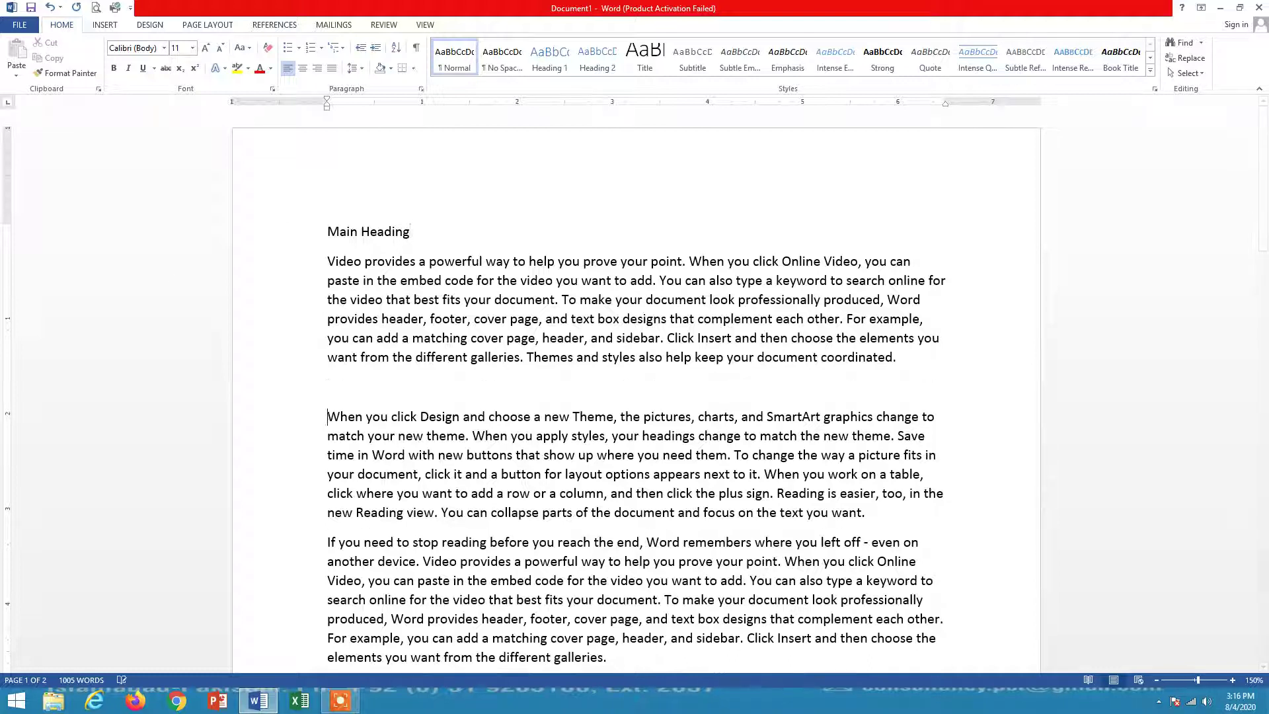
type("Sub-Heading")
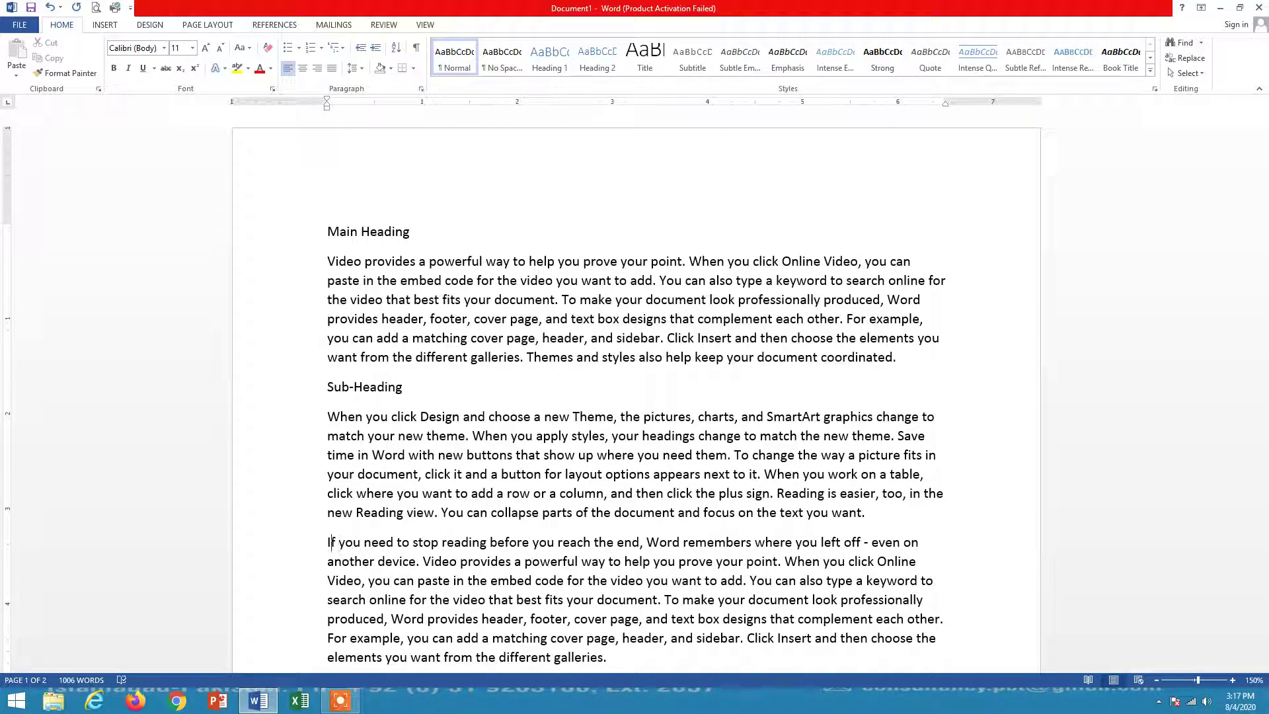
key("Return")
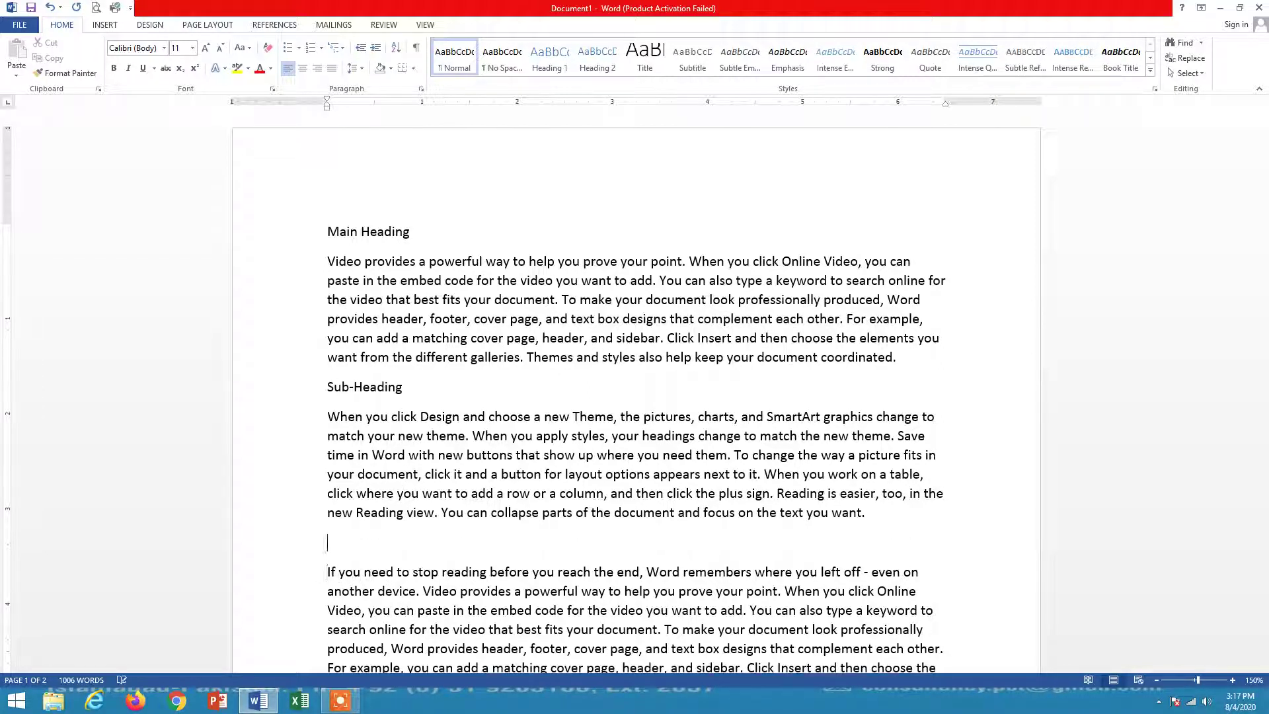
type("Sub-Sub-Heading")
- Add the line "Main Heading" above the paragraph that begins "You can collapse parts of the document"
scroll(261, 328, "down", 8)
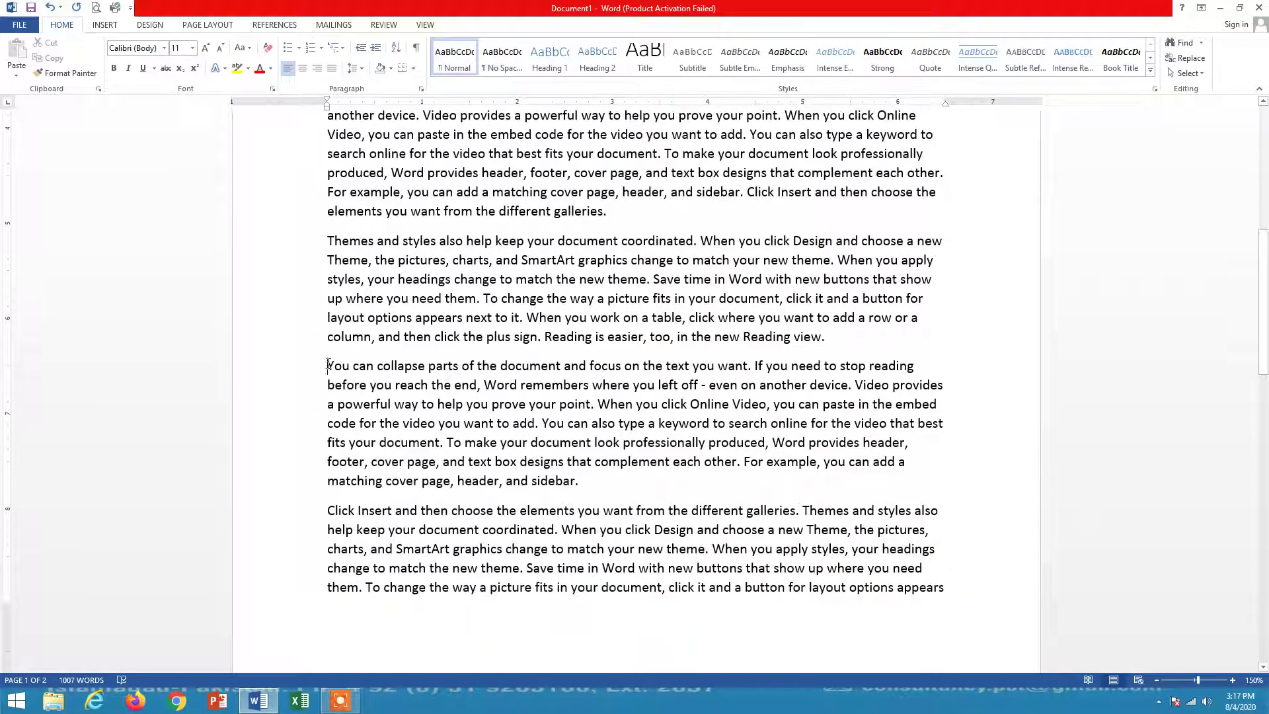
left_click(328, 365)
key("Return")
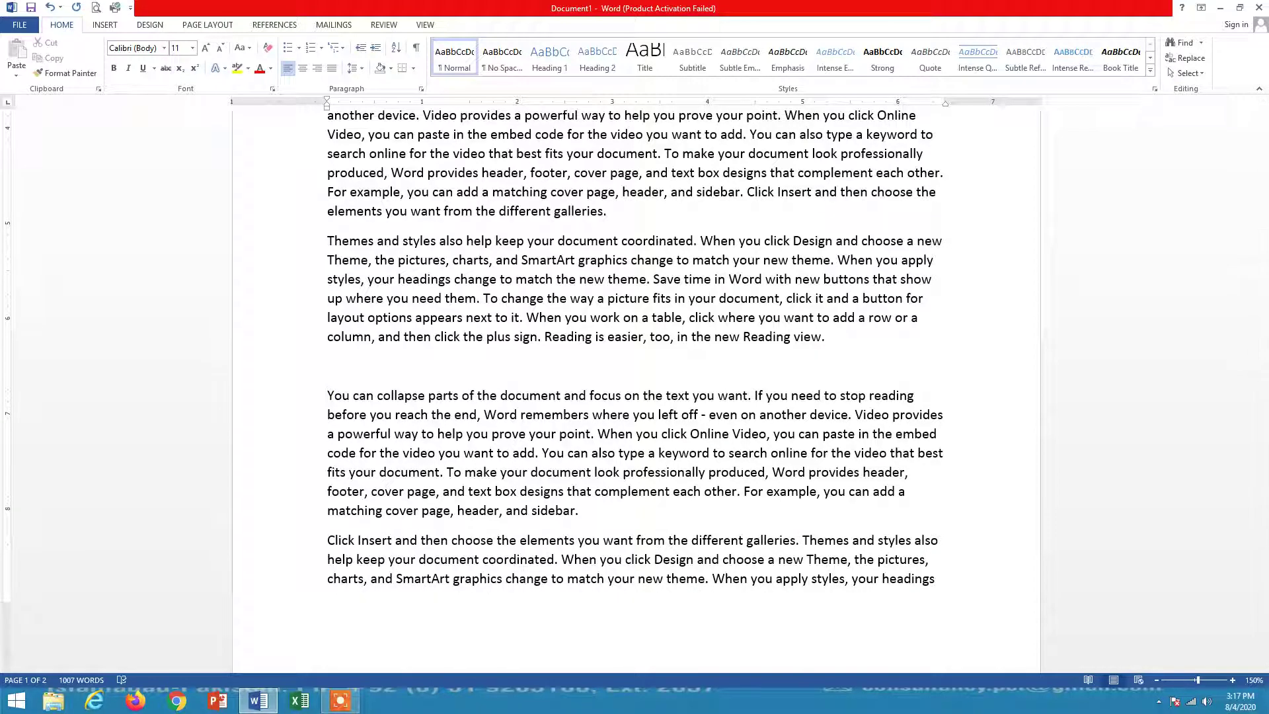
type("Main Heading")
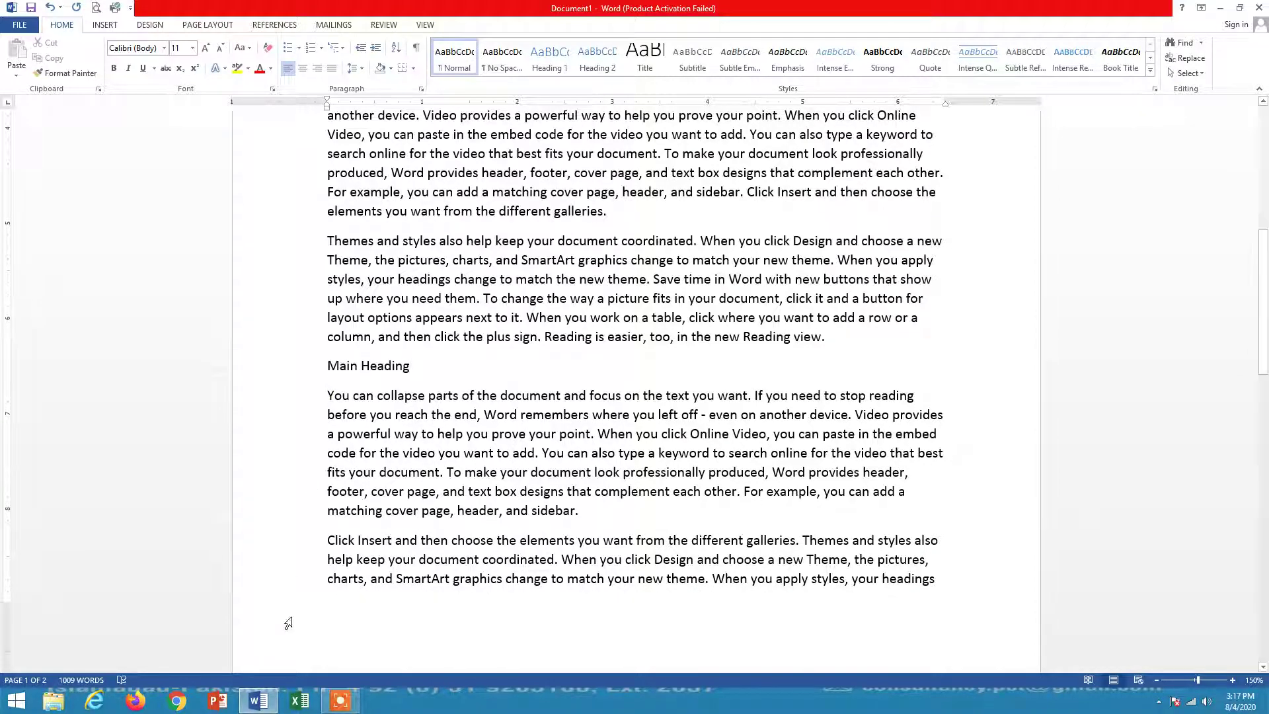
- Add the line "Sub-Heading" above the page 2 paragraph that begins "Reading is easier, too"
scroll(351, 506, "down", 7)
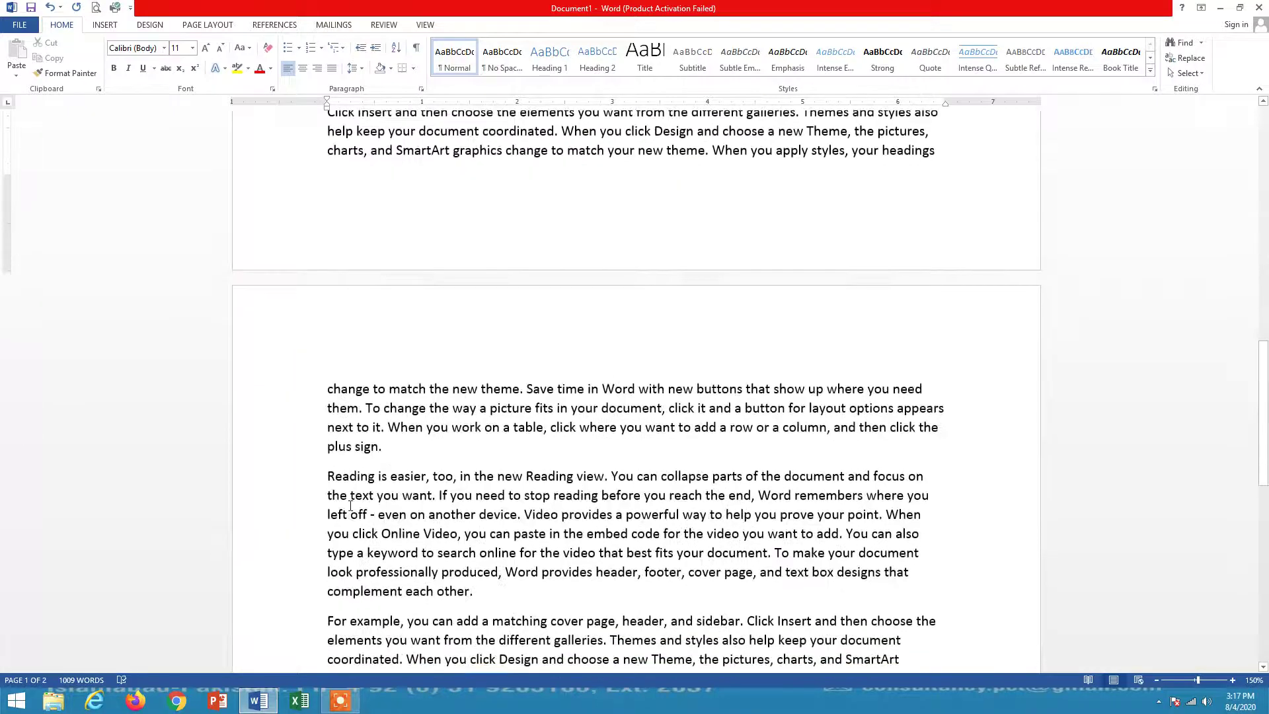
left_click(328, 476)
key("Return")
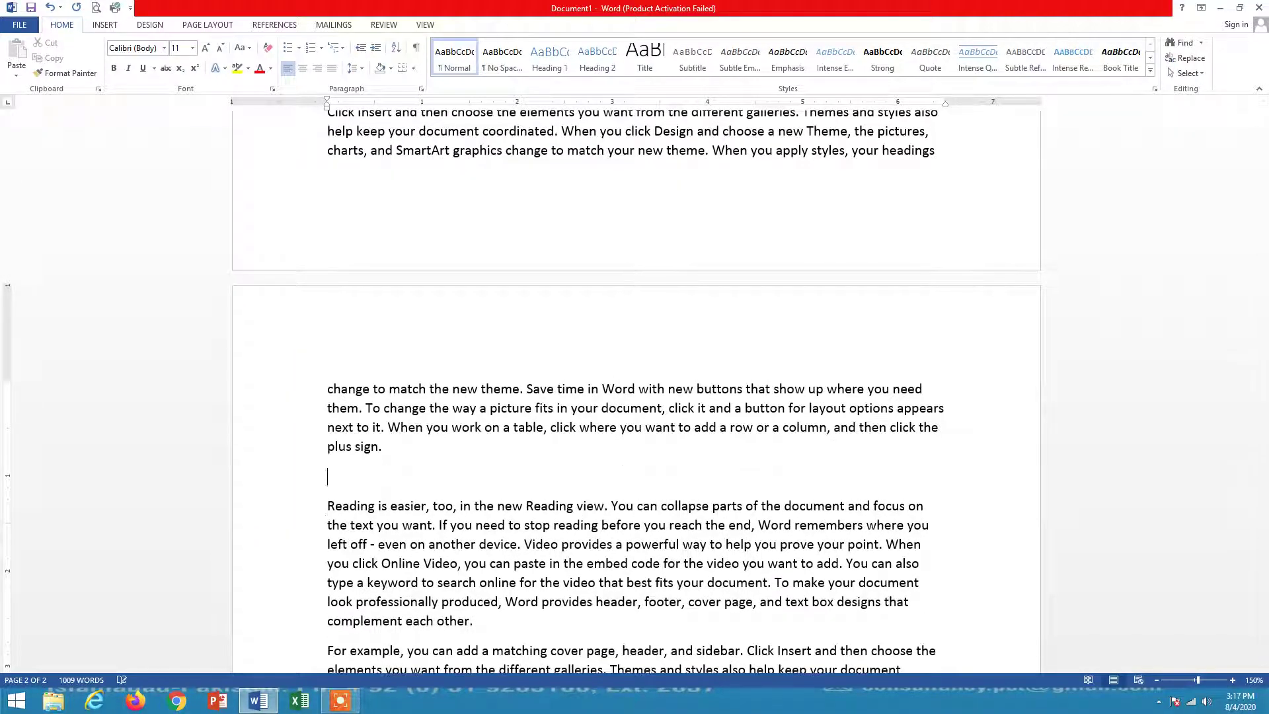
type("Sub-Heading")
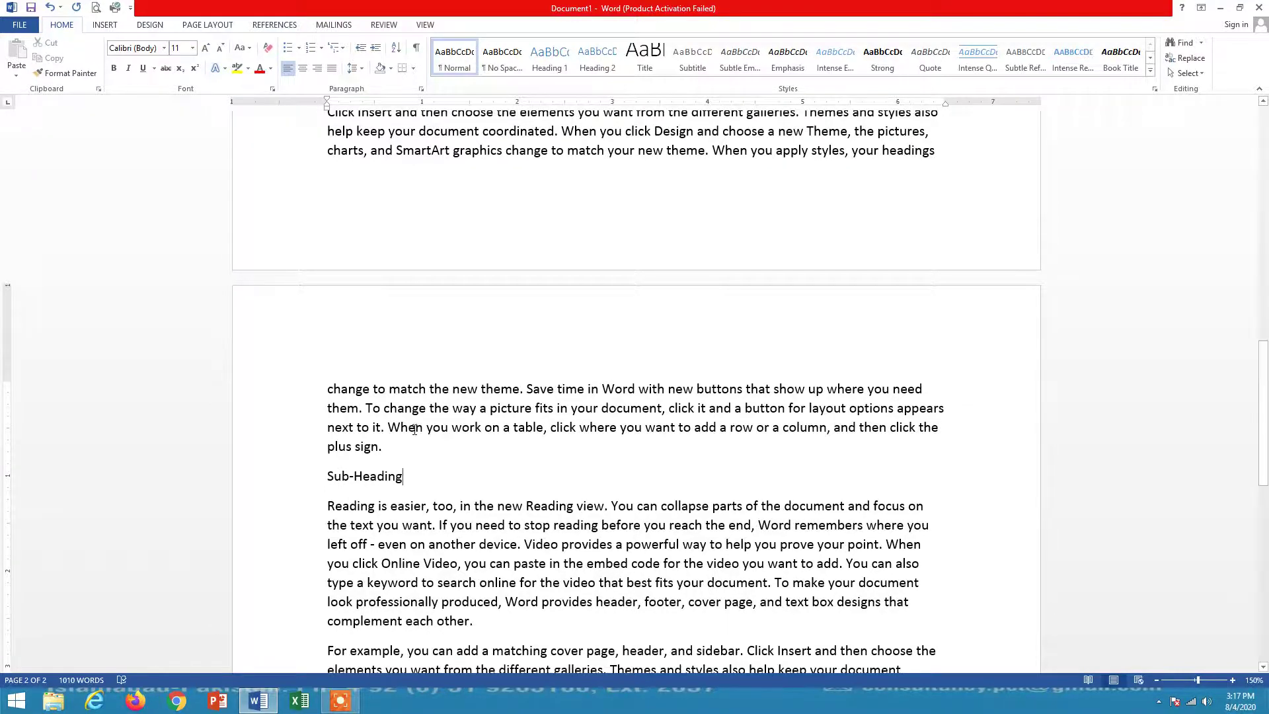
- Add the line "Main Heading" above the last paragraph, which begins "When you work on a table"
scroll(413, 430, "down", 6)
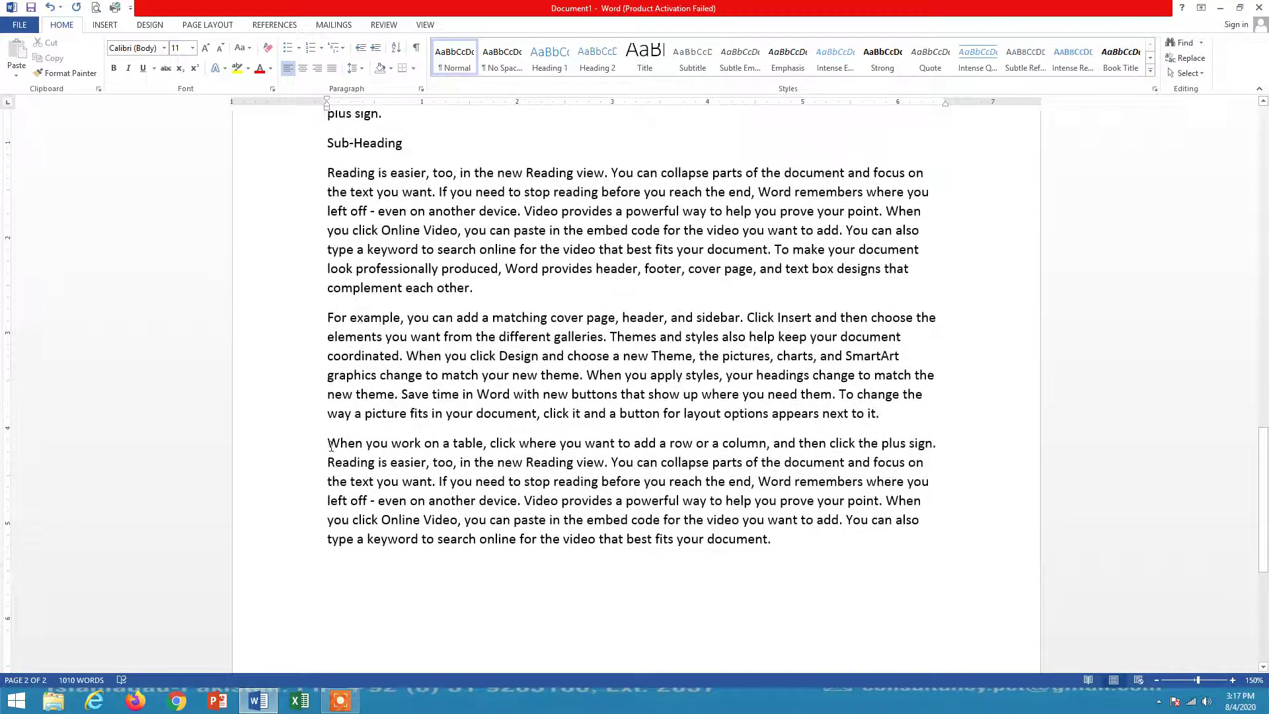
left_click(324, 445)
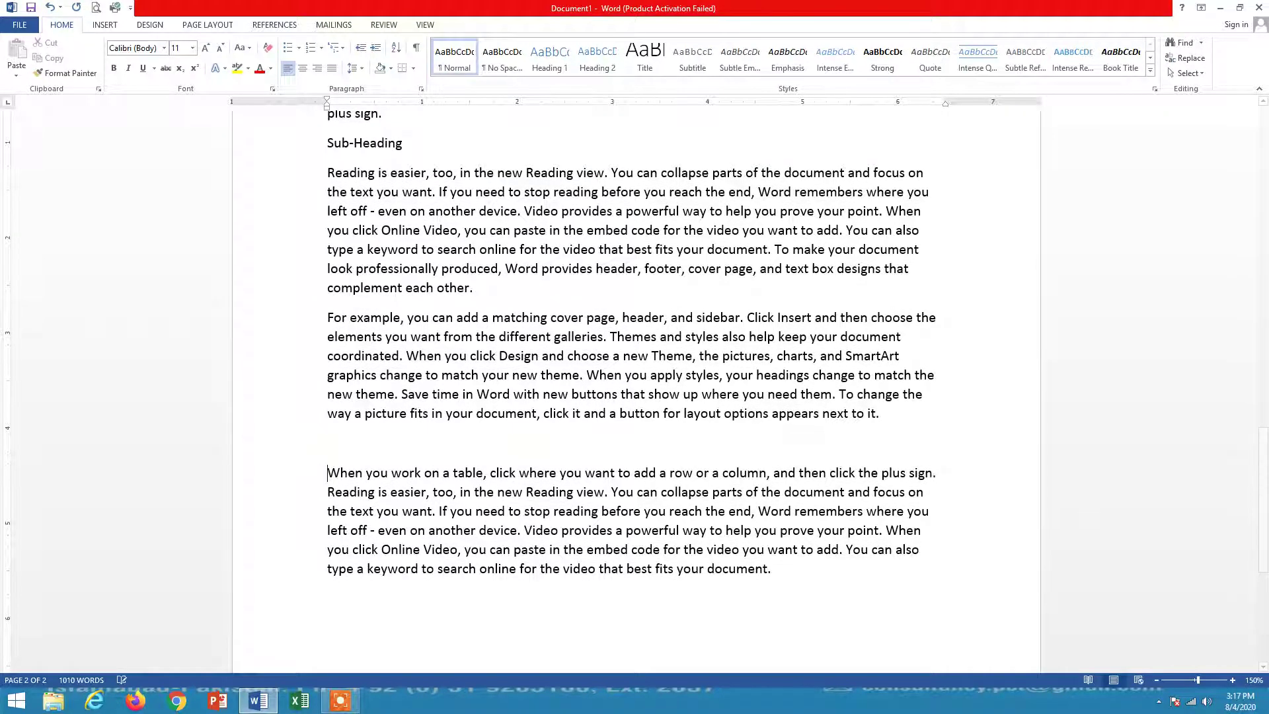
key("Return")
type("Main Heading")
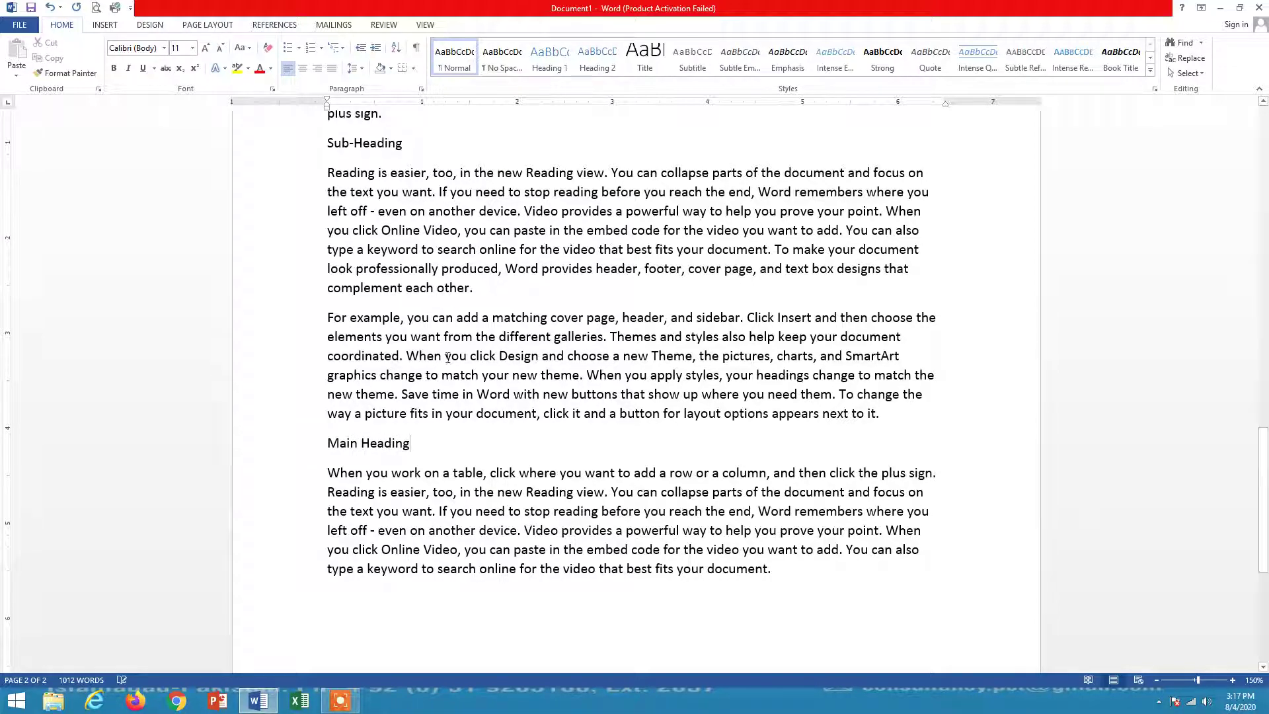
- Add the line "Sub-Heading" below the last paragraph at the end of the document
scroll(447, 357, "down", 6)
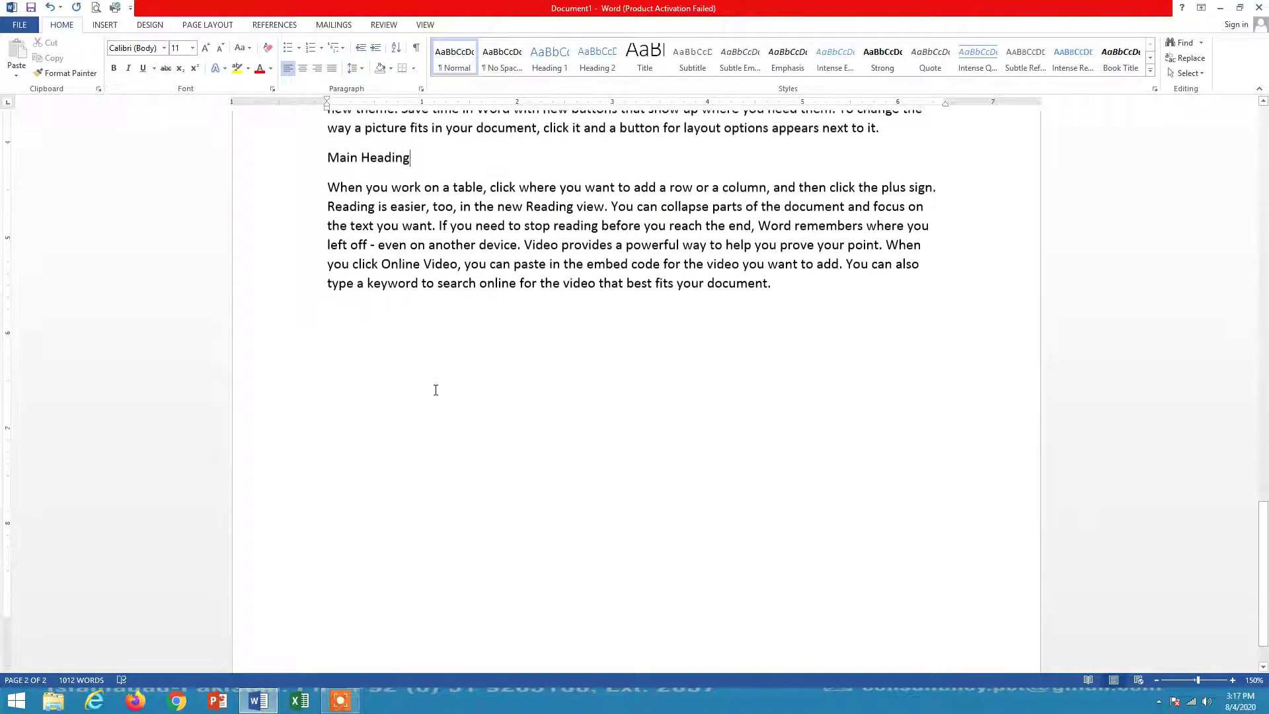
scroll(450, 346, "up", 3)
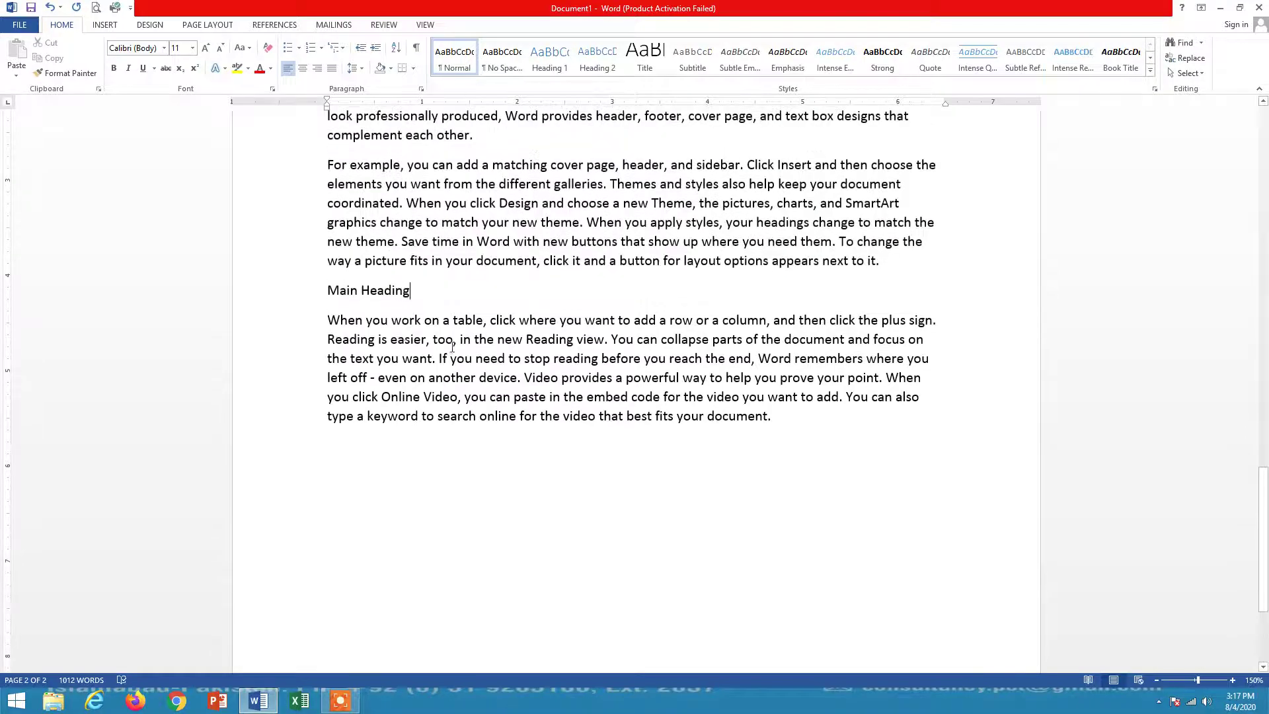
left_click(331, 450)
type("sub")
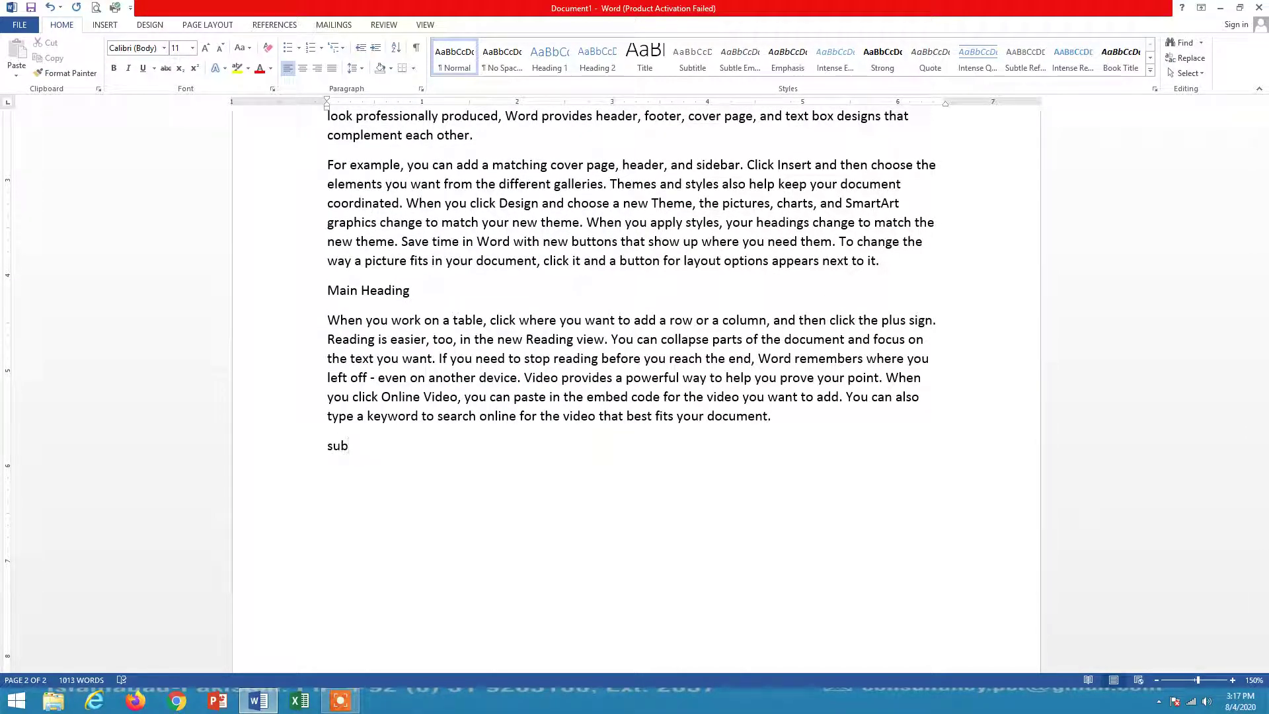
type("-")
type("Heading")
- Generate more sample text below the final "Sub-Heading" using =rand(9,5)
type("=ran")
type("d")
type("9")
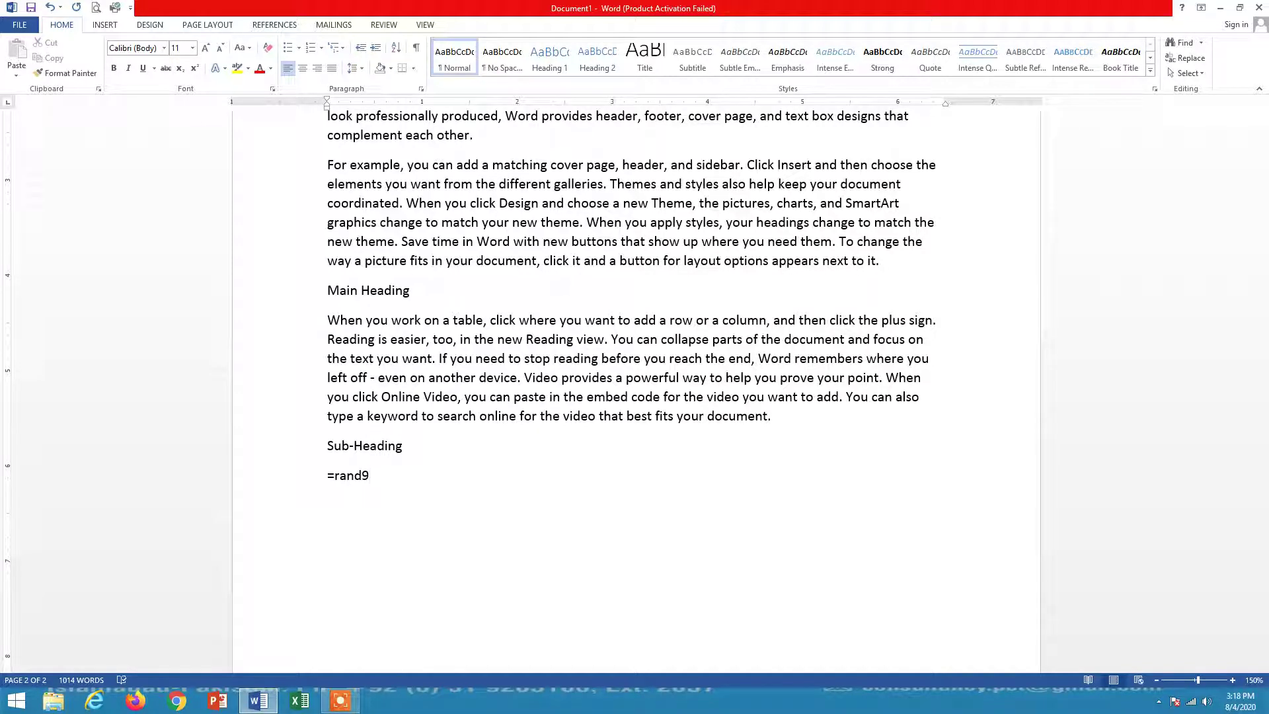
key("BackSpace")
type("(9,5)")
key("Return")
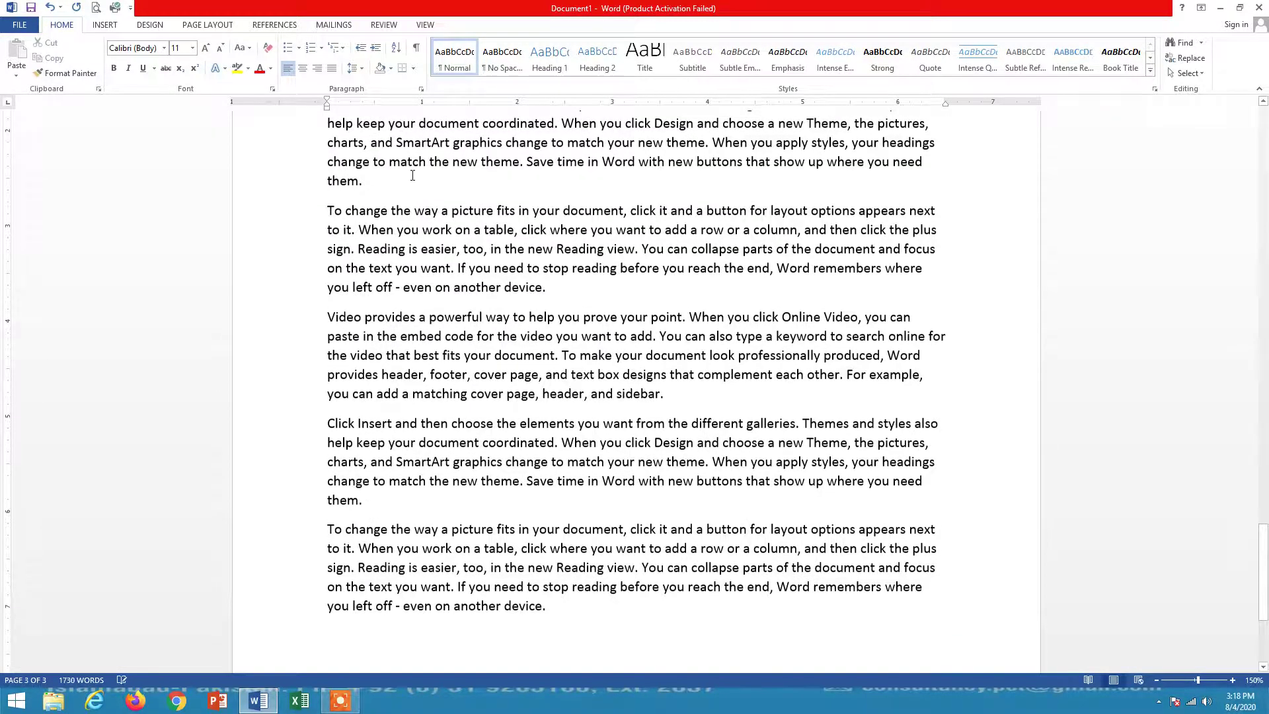
- Add the line "Sub-Sub-Heading" above the second paragraph of the new sample text, which begins "Click Insert"
scroll(413, 175, "up", 10)
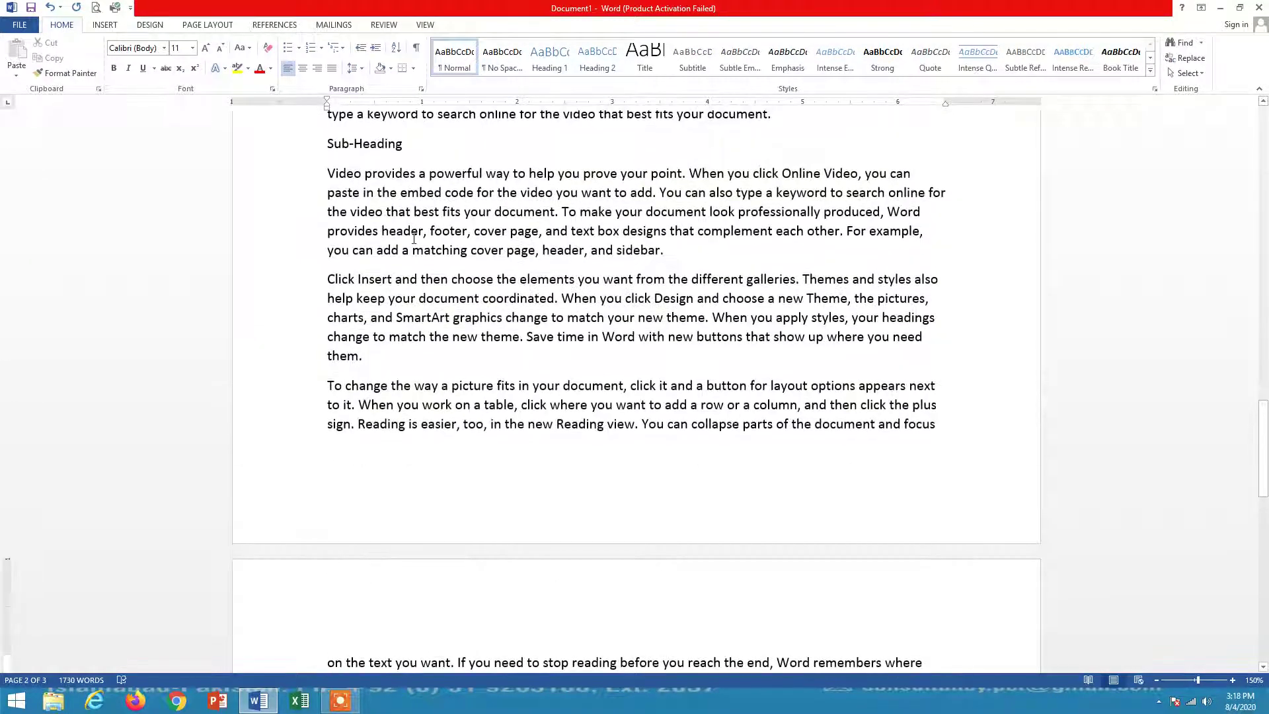
scroll(414, 239, "up", 1)
left_click(328, 326)
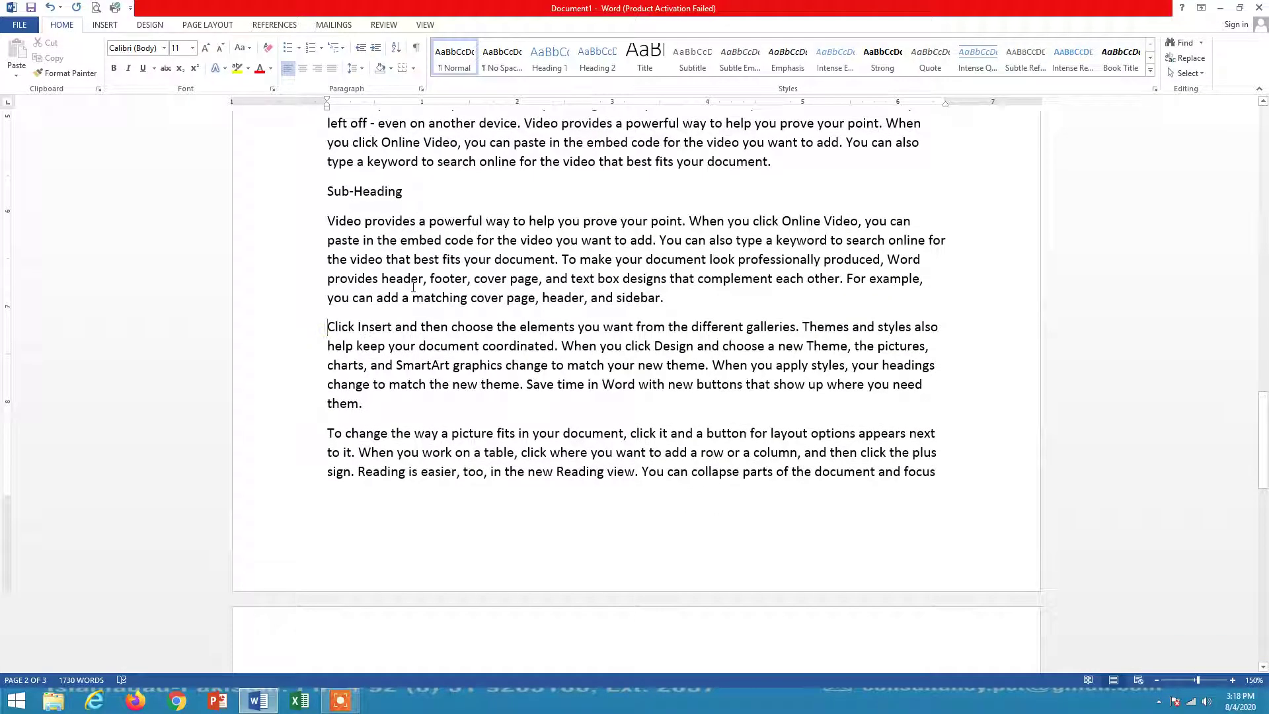
key("Return")
type("Sub-")
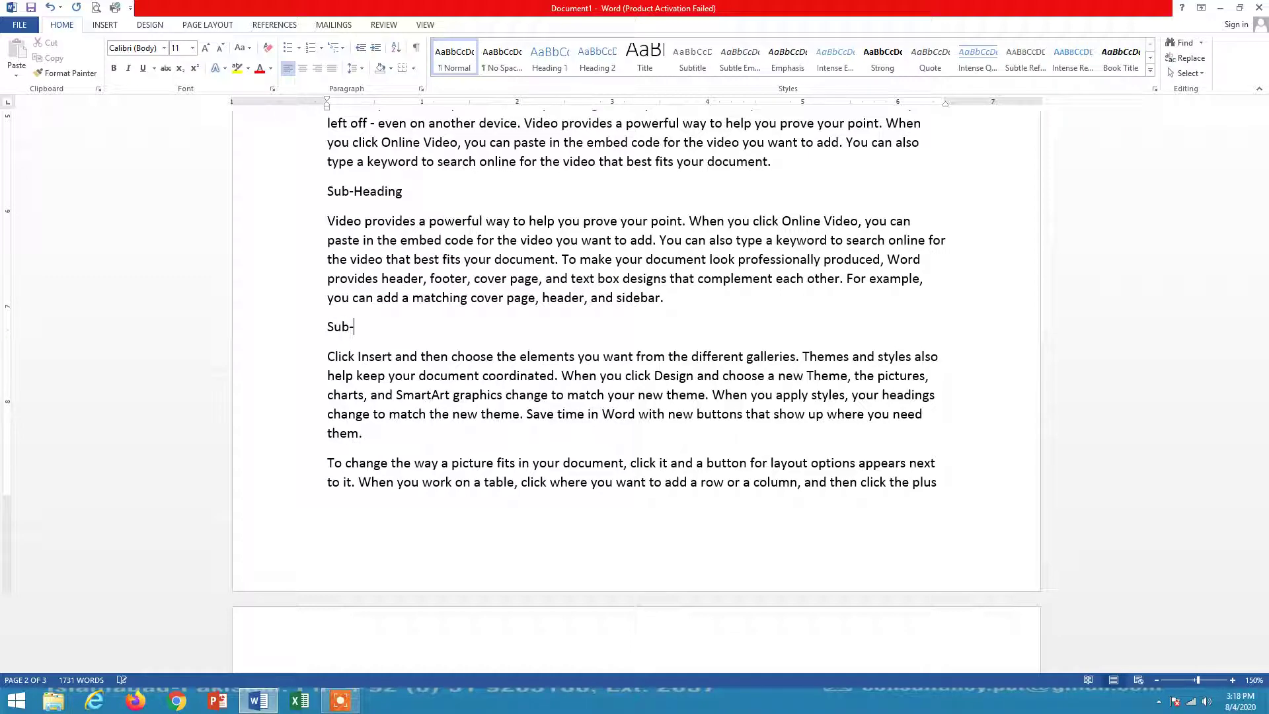
type("Sub-Heading")
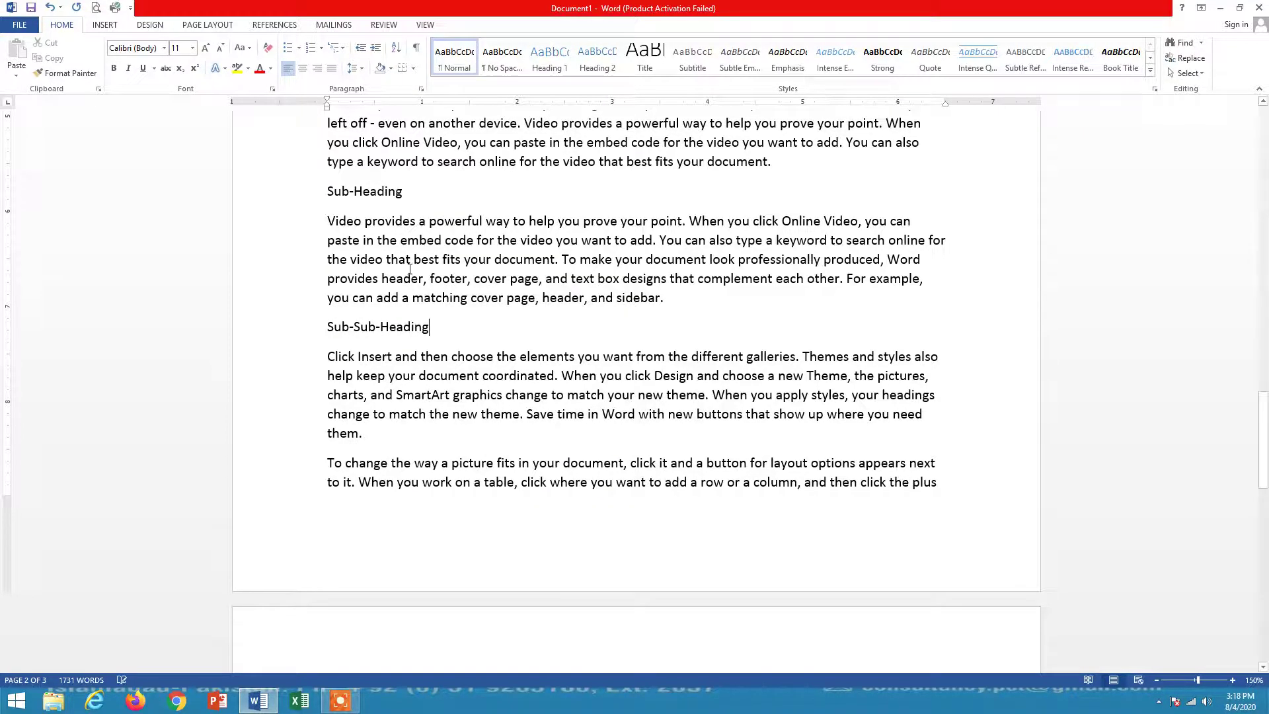
- Insert a blank page before the first "Main Heading" and place the text cursor at its start
scroll(410, 343, "down", 2)
scroll(410, 343, "down", 10)
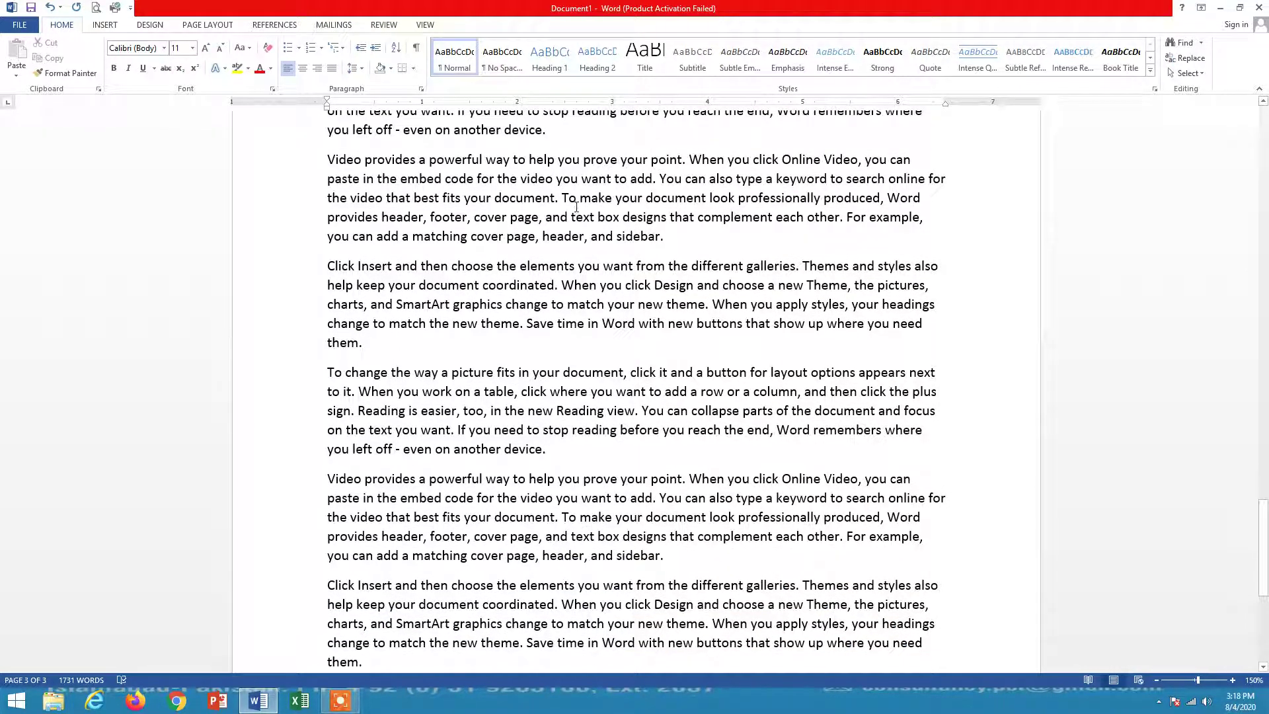
scroll(575, 193, "up", 15)
scroll(575, 194, "up", 15)
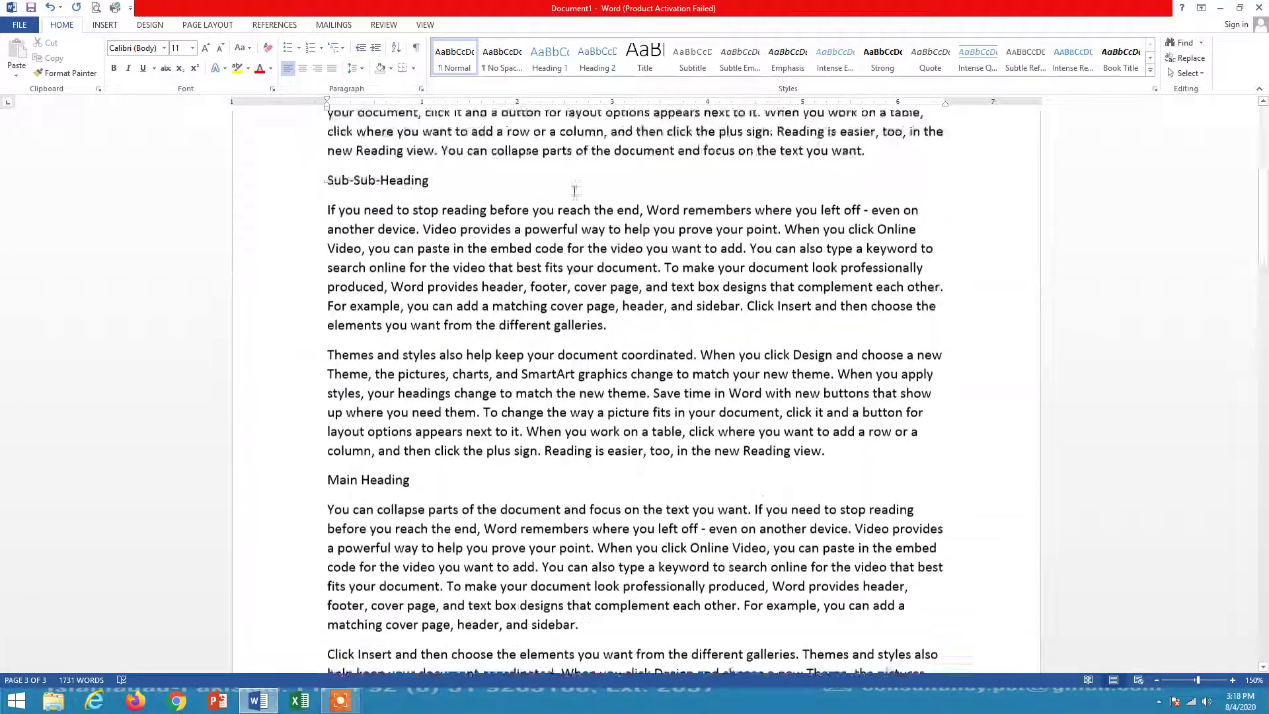
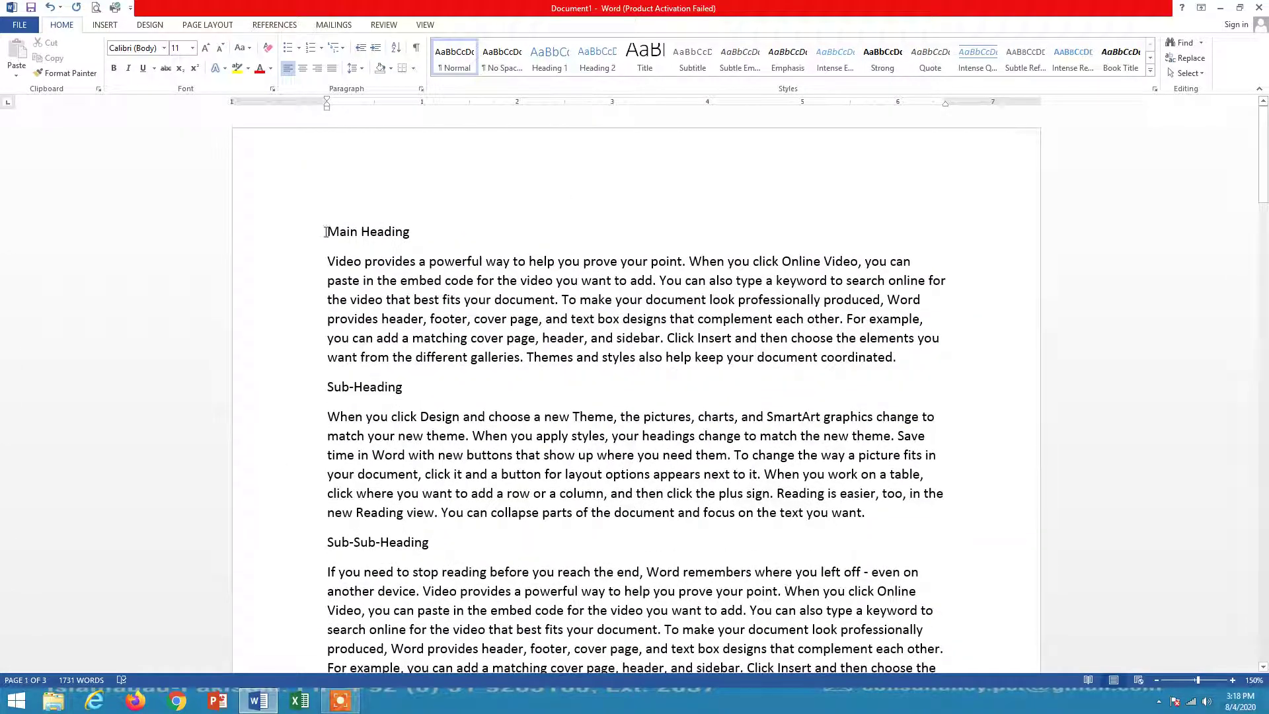
triple_click(326, 231)
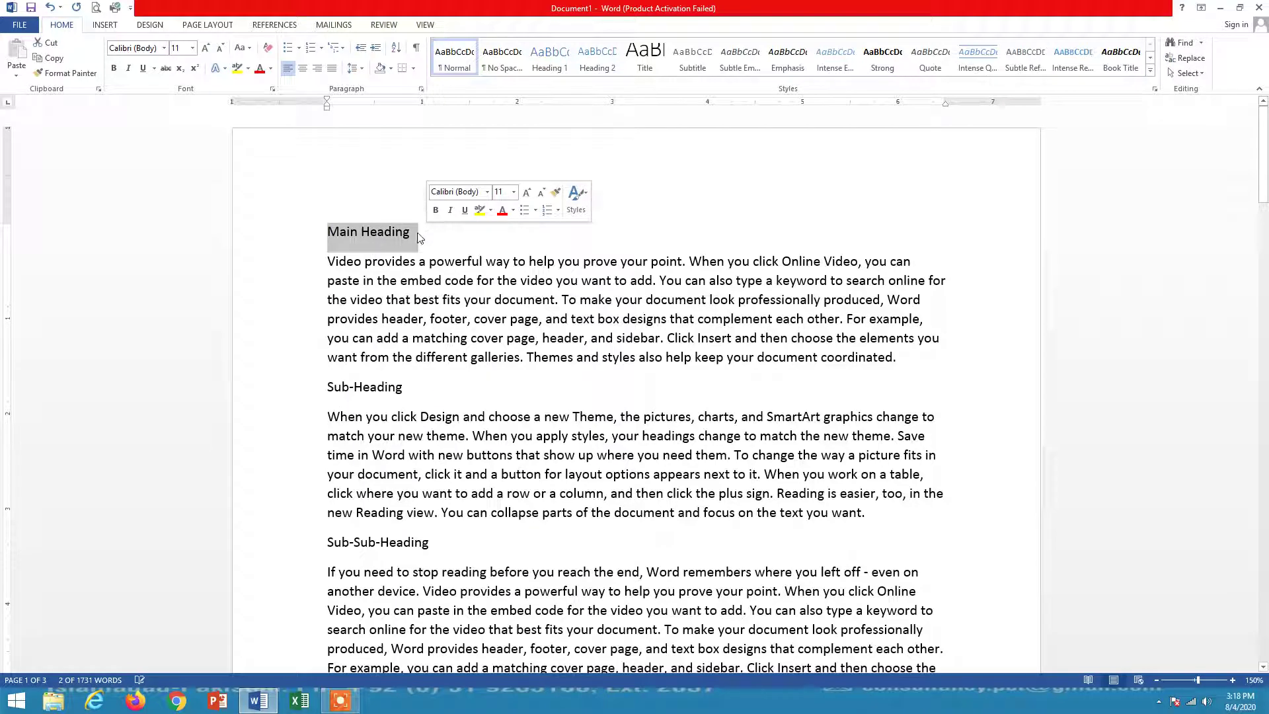
left_click(328, 230)
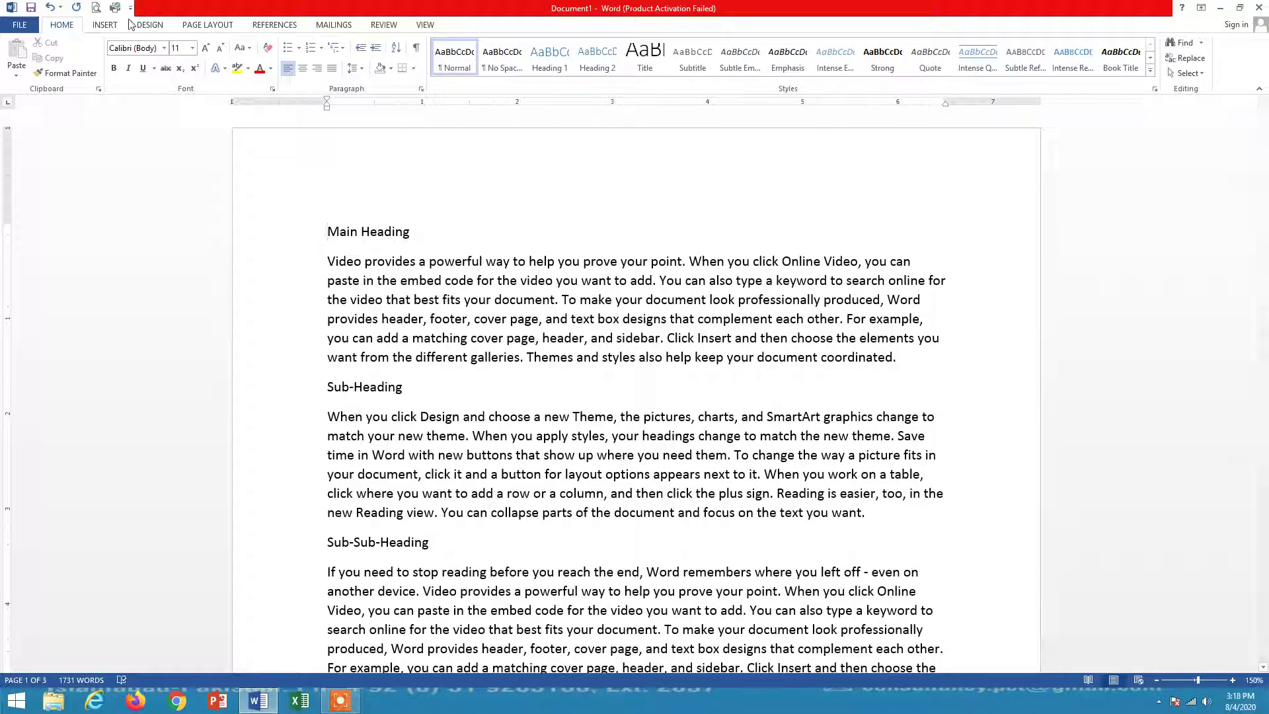
left_click(105, 25)
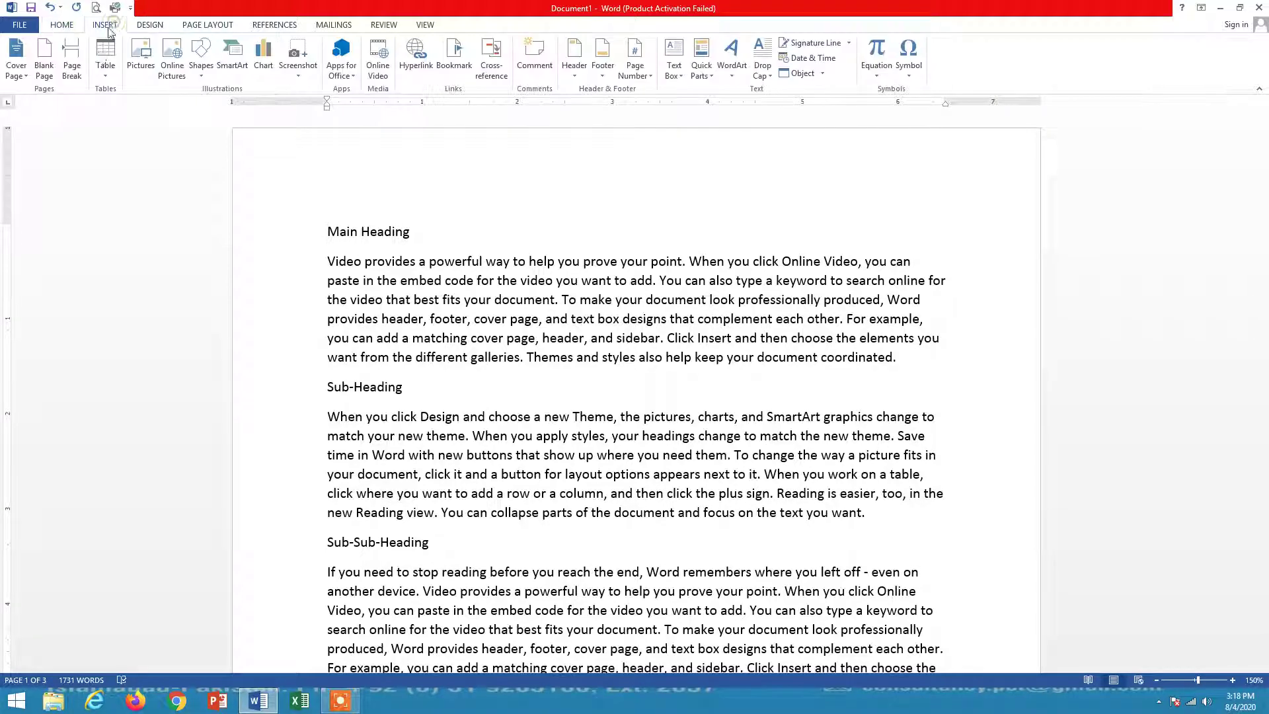
left_click(45, 66)
scroll(538, 292, "up", 10)
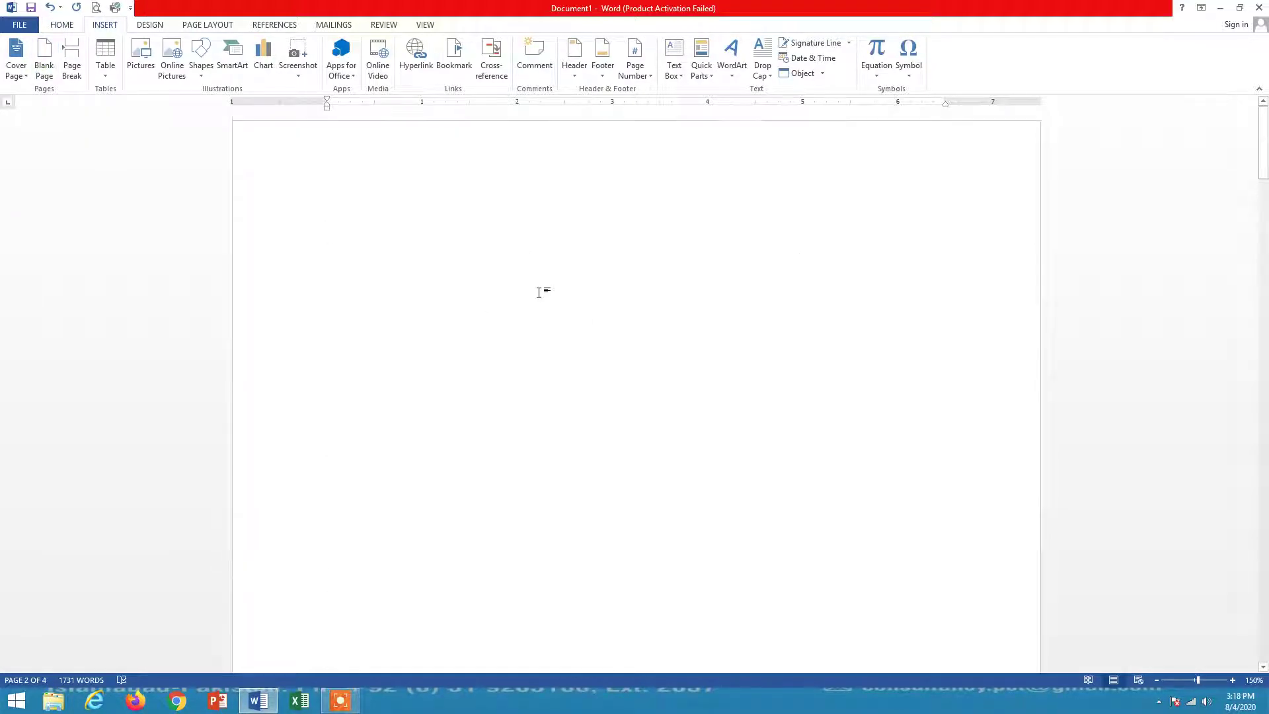
left_click(368, 207)
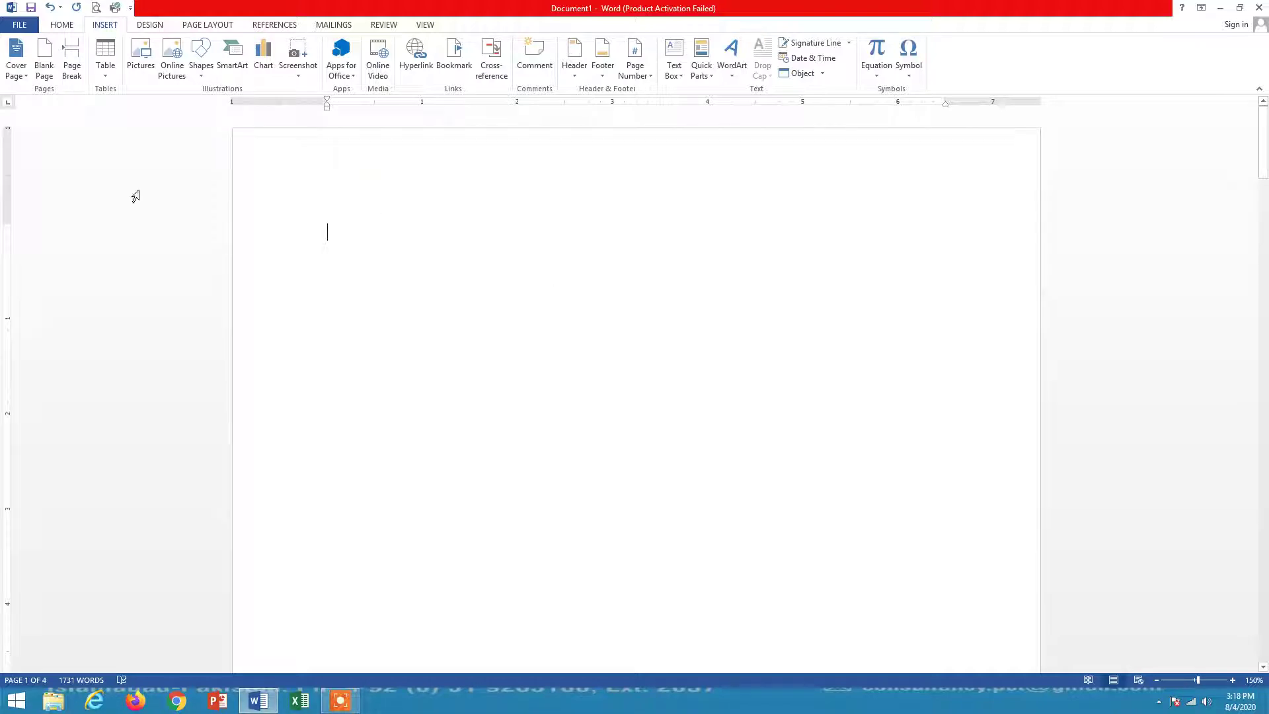
- Apply the Heading 1 style to the first "Main Heading" line on page 2
left_click(64, 25)
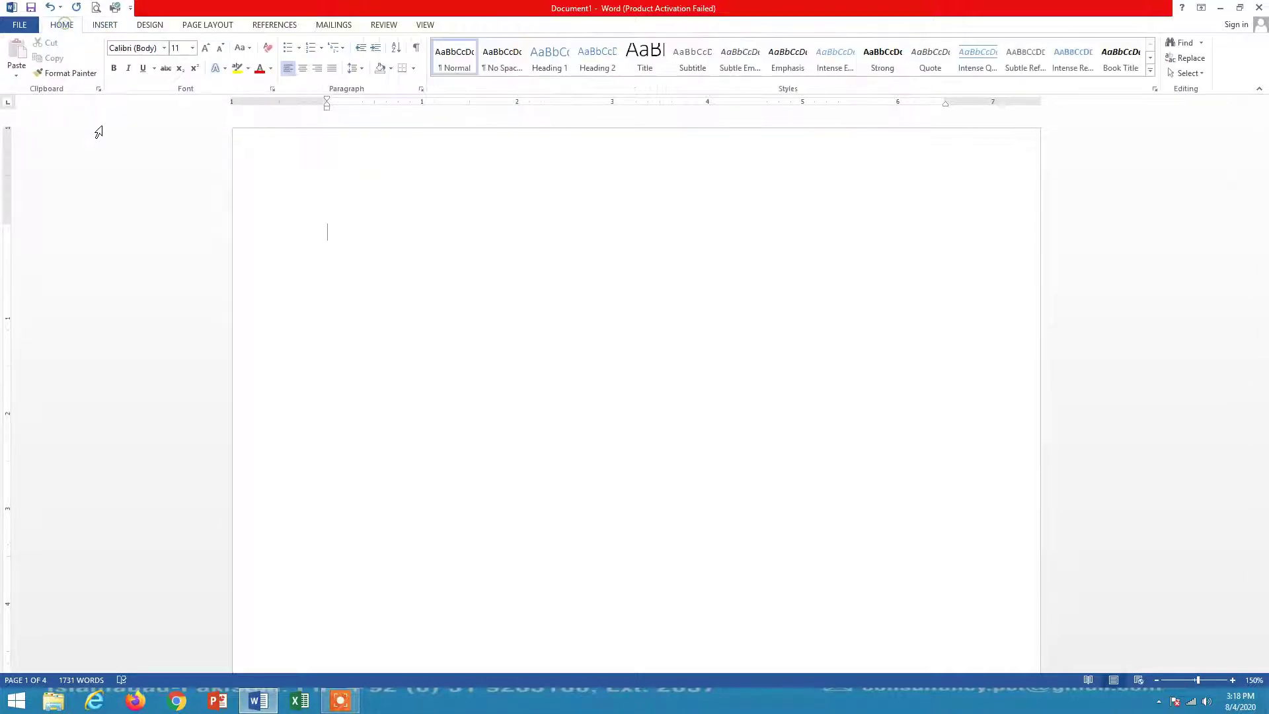
scroll(373, 238, "down", 10)
scroll(373, 237, "down", 5)
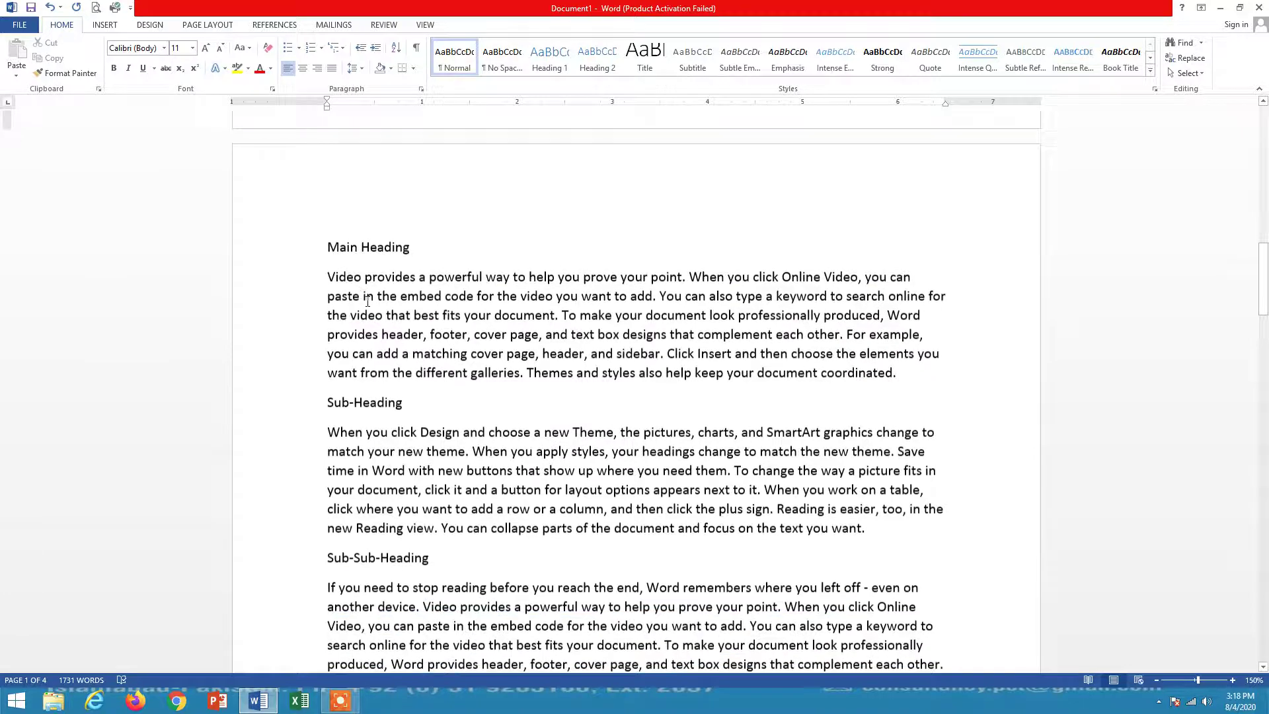
left_click_drag(326, 246, 410, 247)
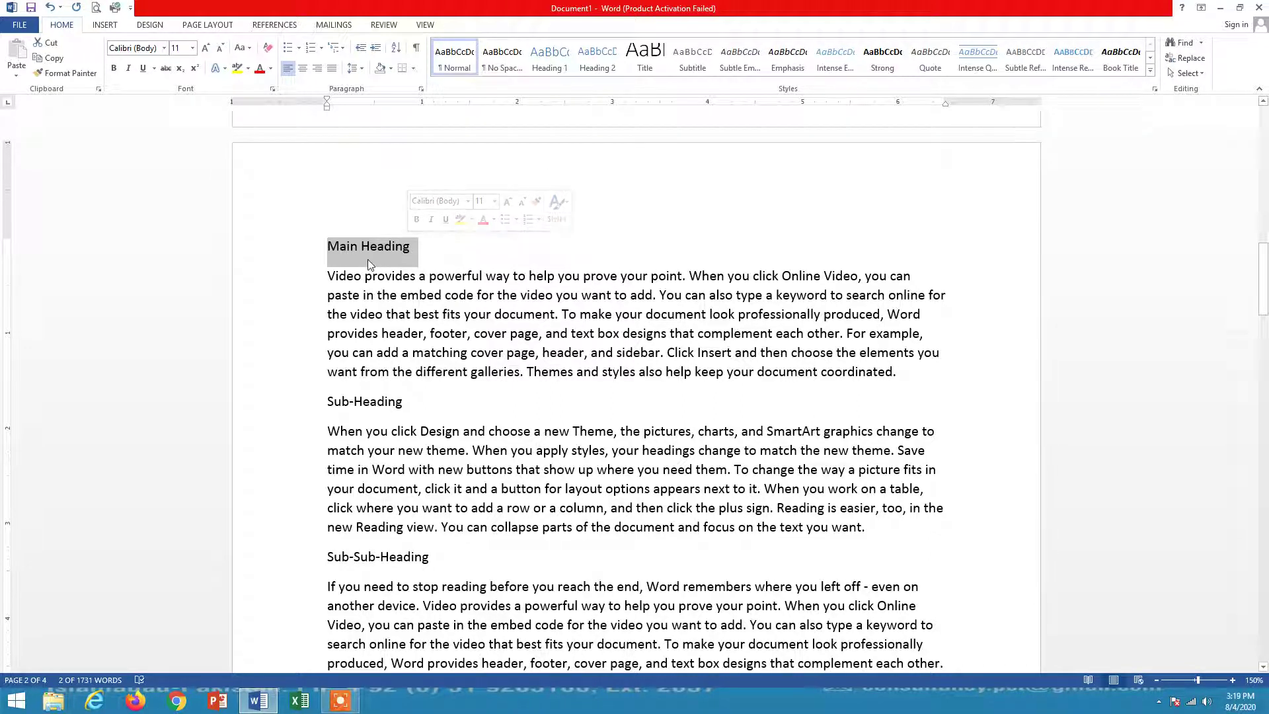
left_click(549, 59)
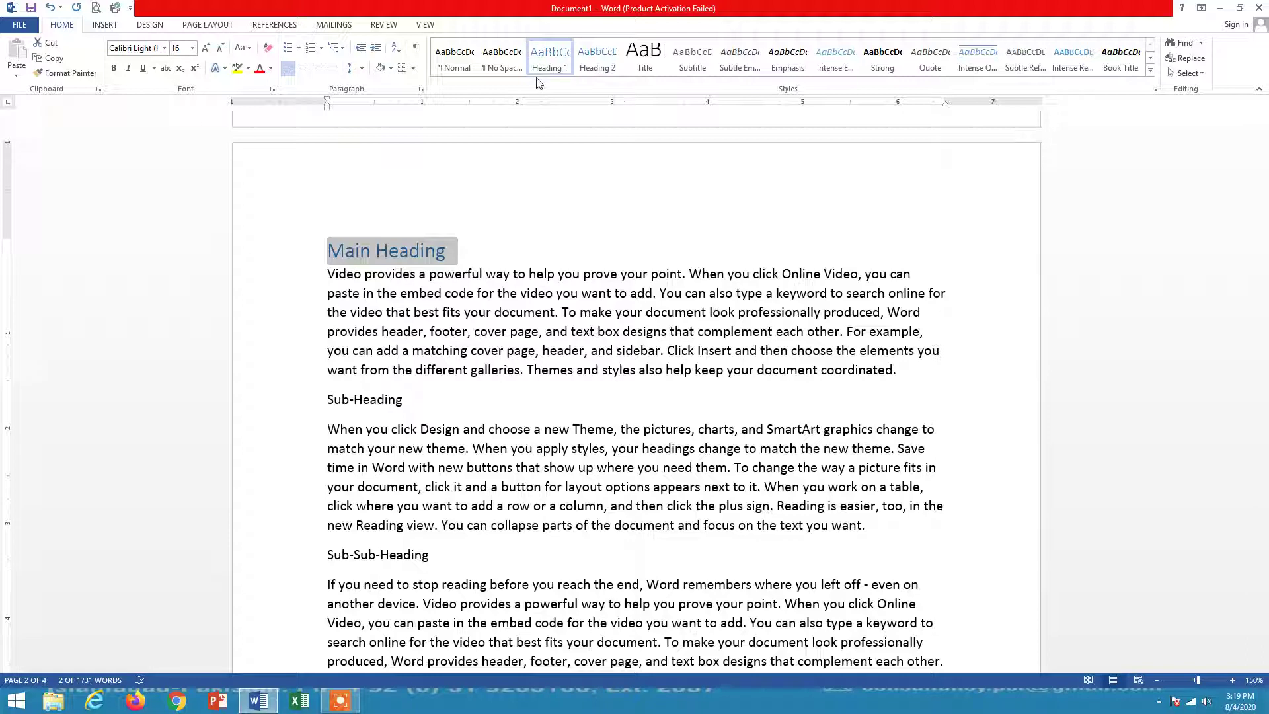
- Apply Heading 2 to the first "Sub-Heading" and Heading 3 to the first "Sub-Sub-Heading" on page 2
left_click(326, 398)
left_click_drag(352, 398, 460, 402)
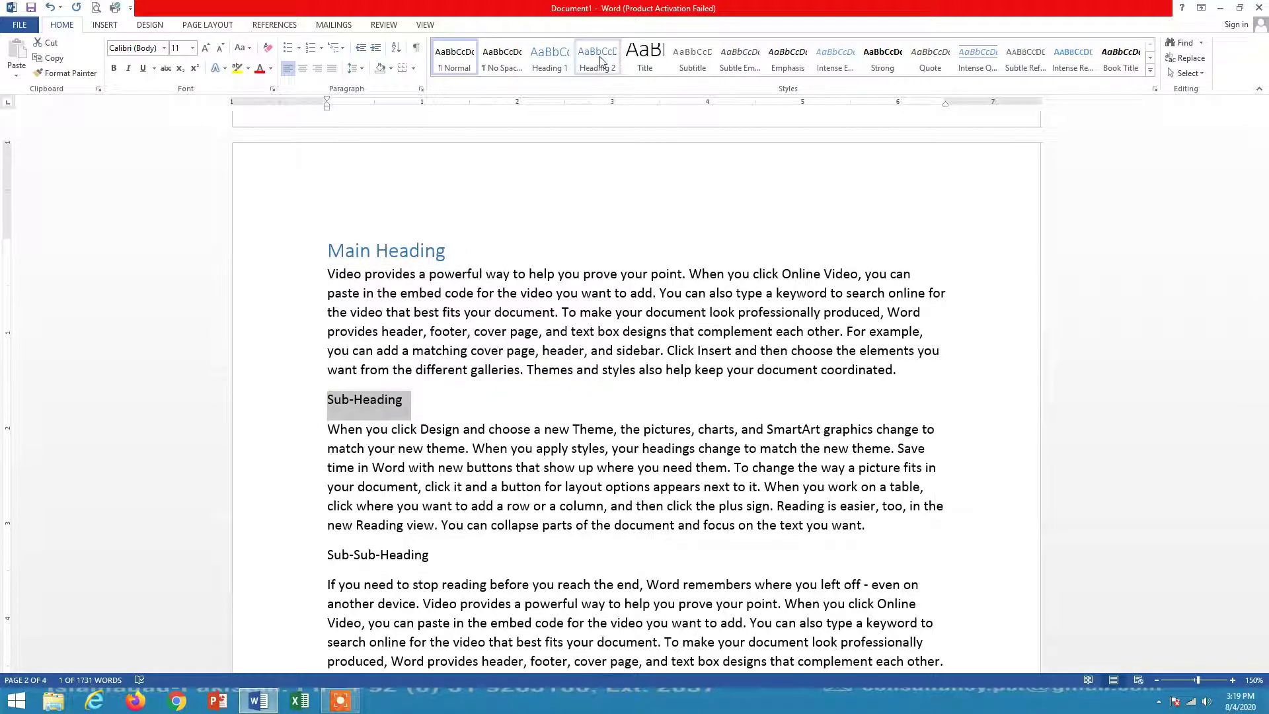
left_click(601, 60)
scroll(356, 382, "down", 3)
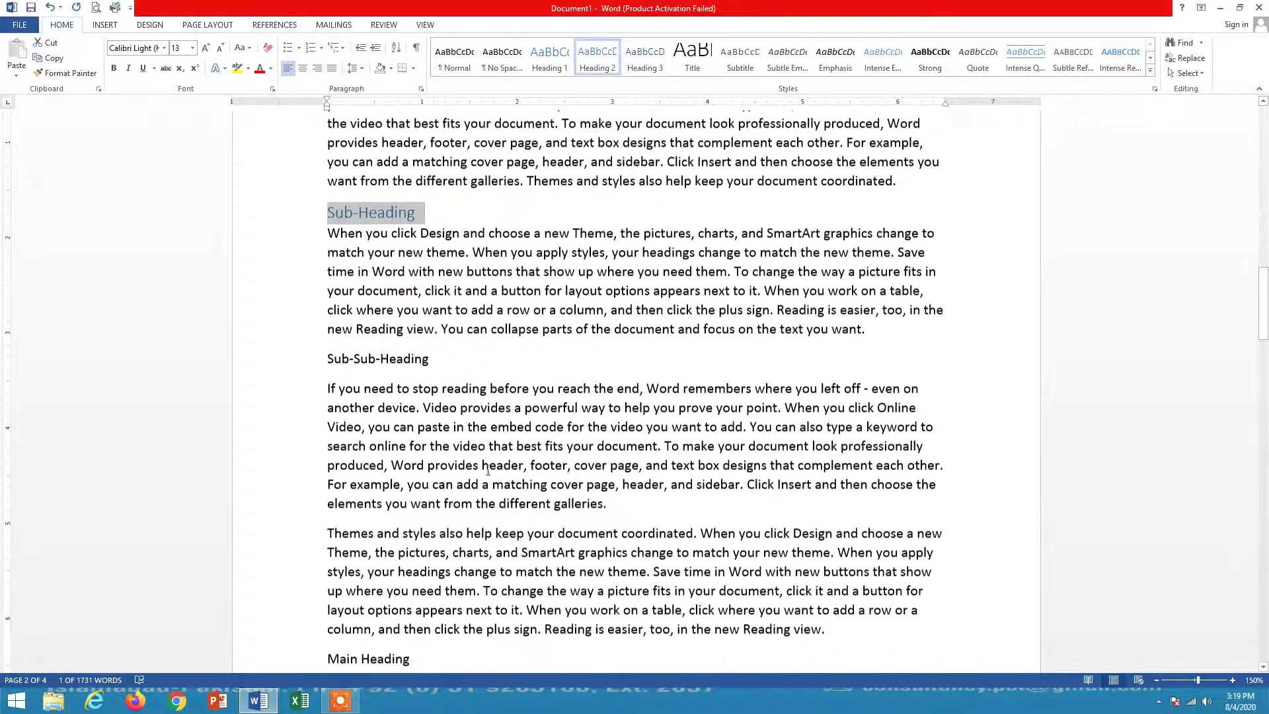
left_click_drag(329, 358, 436, 361)
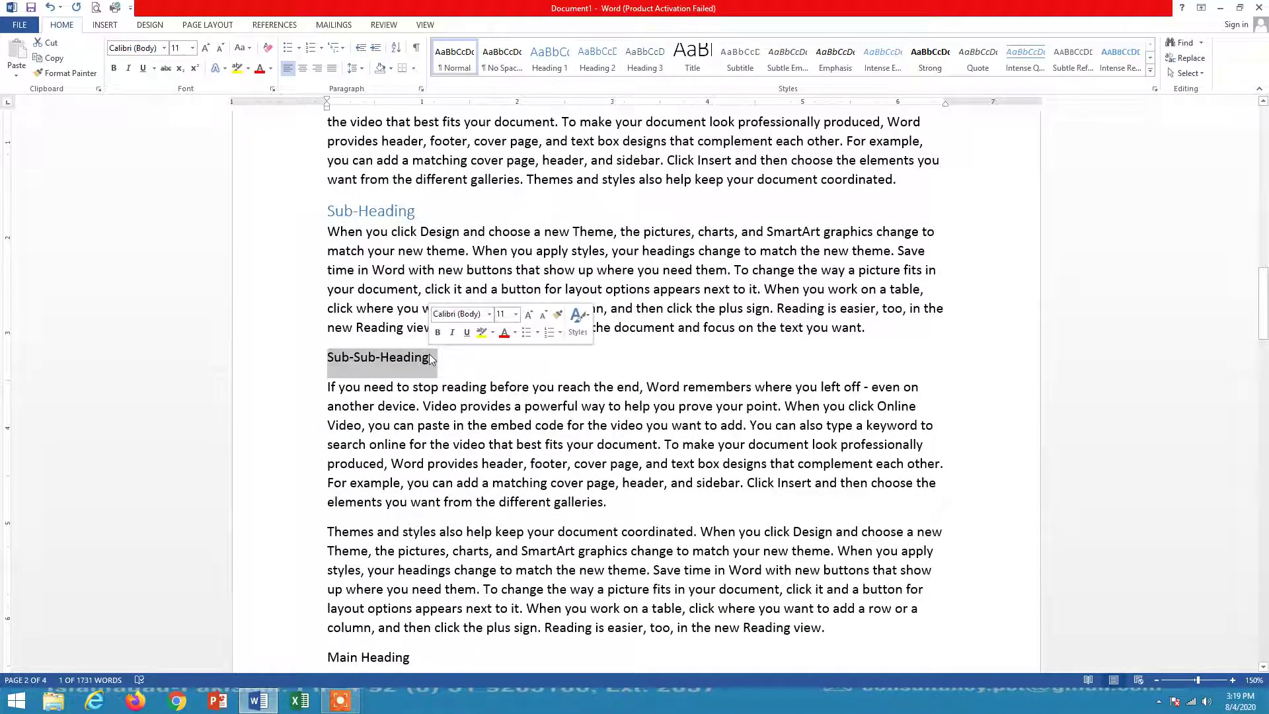
left_click(651, 60)
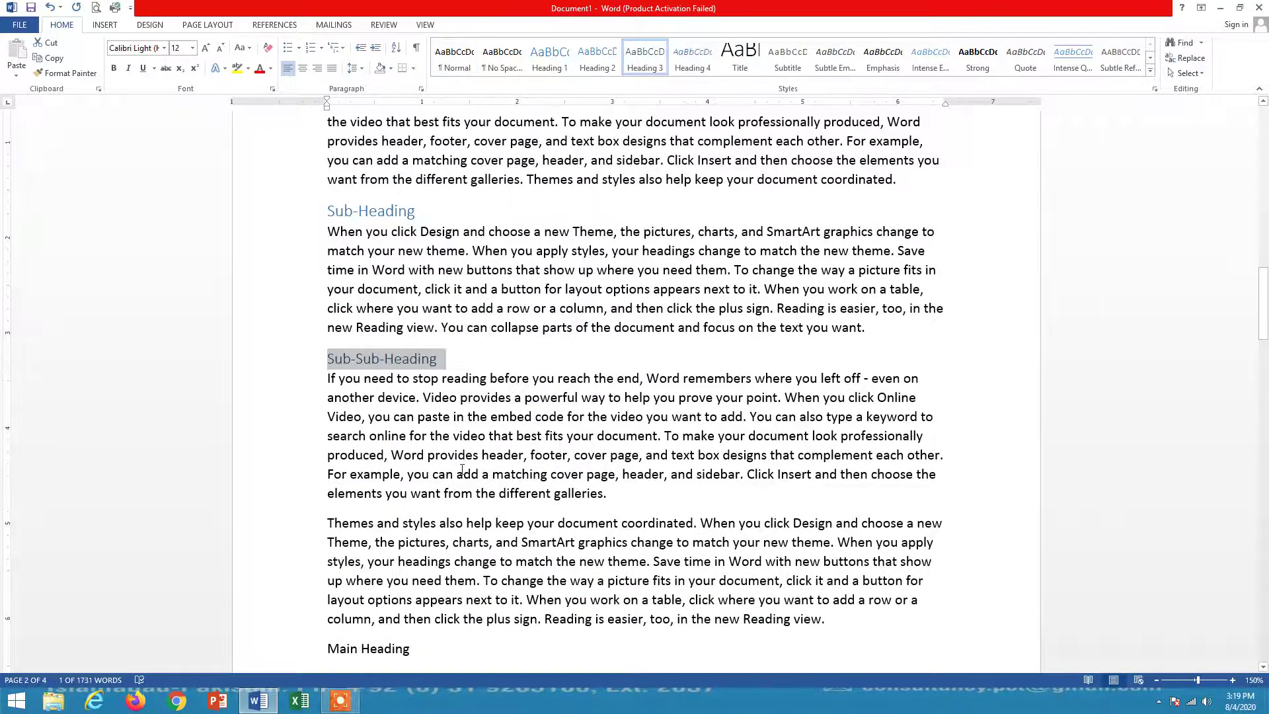
- Apply Heading 1 to the second "Main Heading" and Heading 2 to the "Sub-Heading" that follows it on page 3
scroll(396, 437, "down", 4)
left_click_drag(327, 410, 418, 413)
left_click(550, 59)
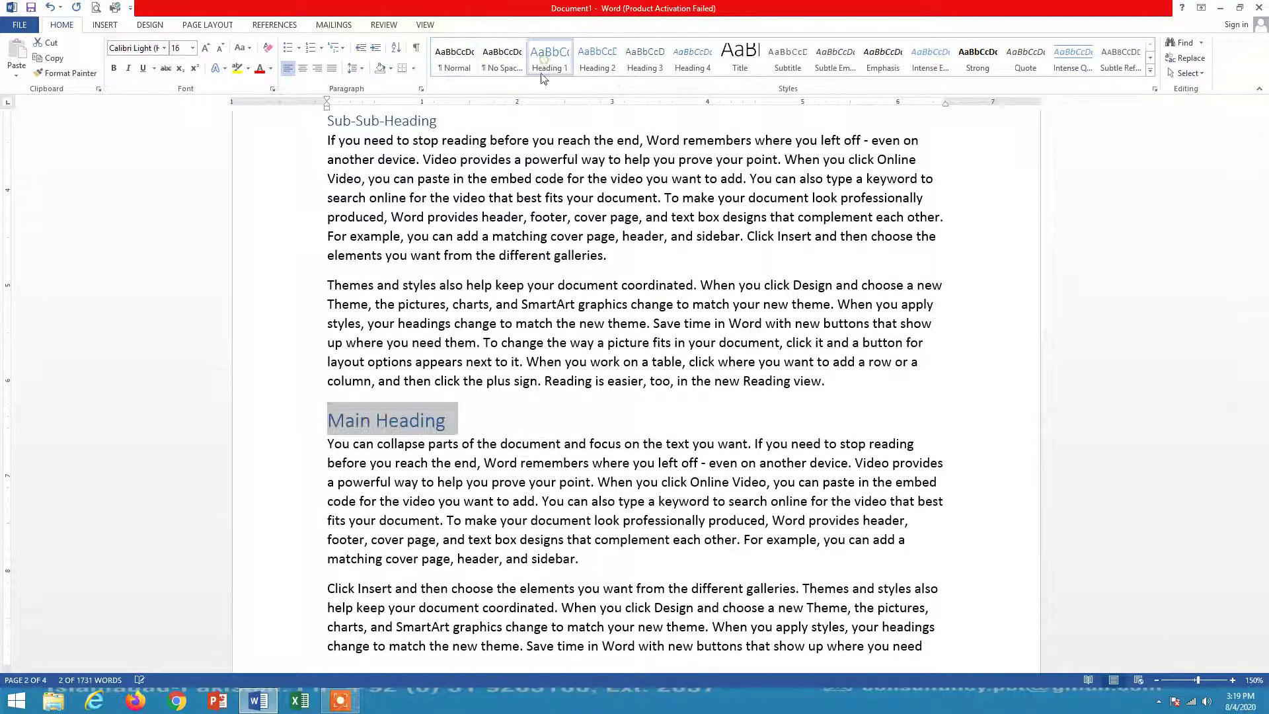
scroll(511, 315, "down", 6)
scroll(510, 315, "down", 3)
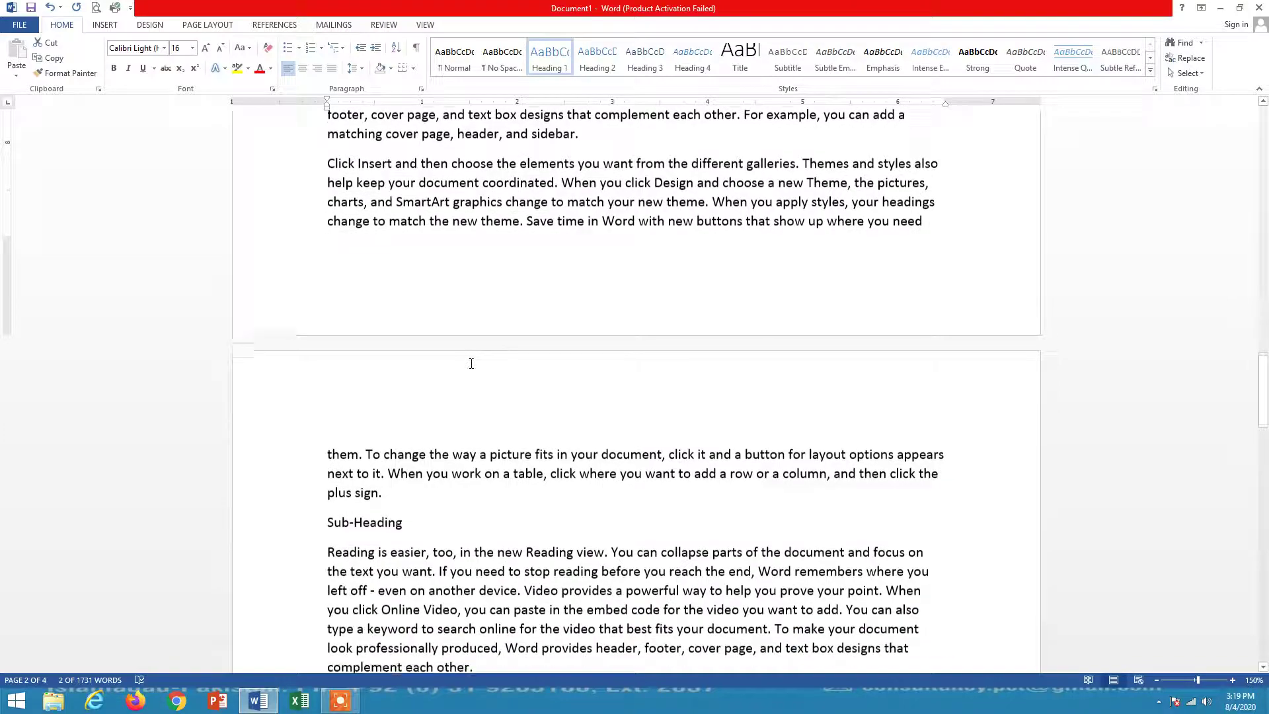
left_click(322, 376)
left_click(422, 377, "shift")
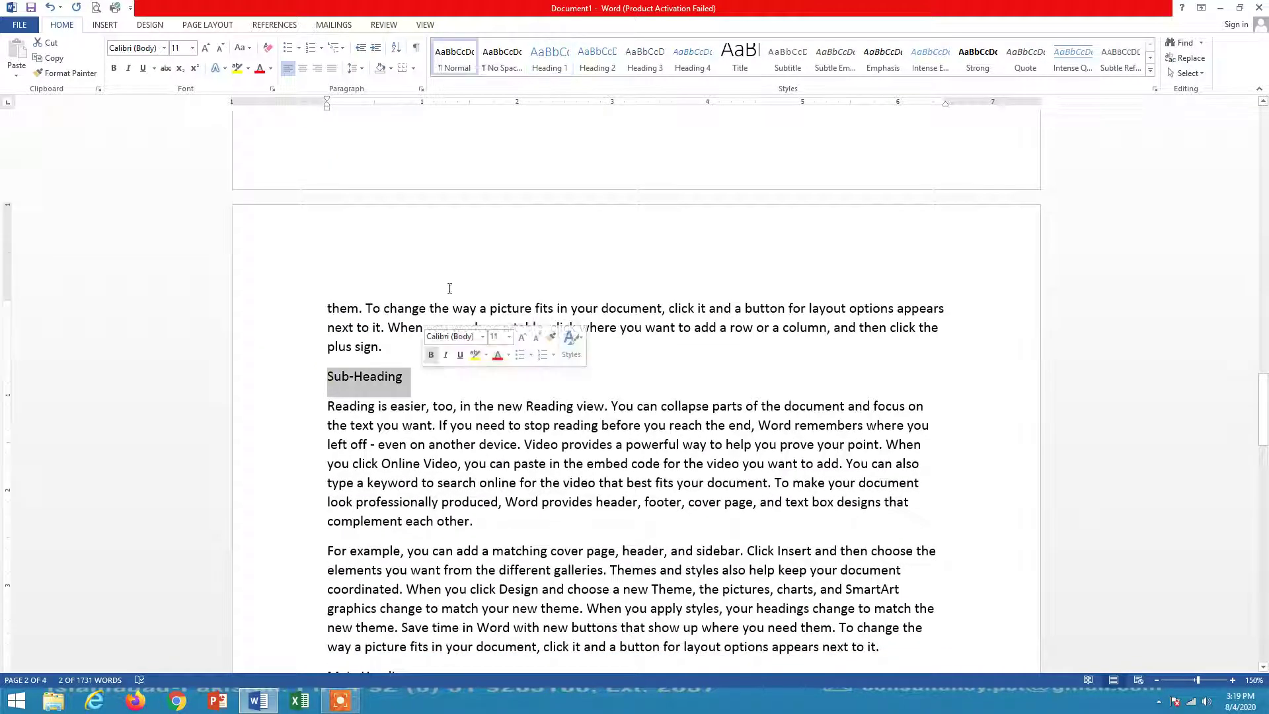
left_click(597, 59)
- Apply Heading 1 to the third "Main Heading" and Heading 2 to the "Sub-Heading" one paragraph below it on page 3
scroll(471, 324, "down", 4)
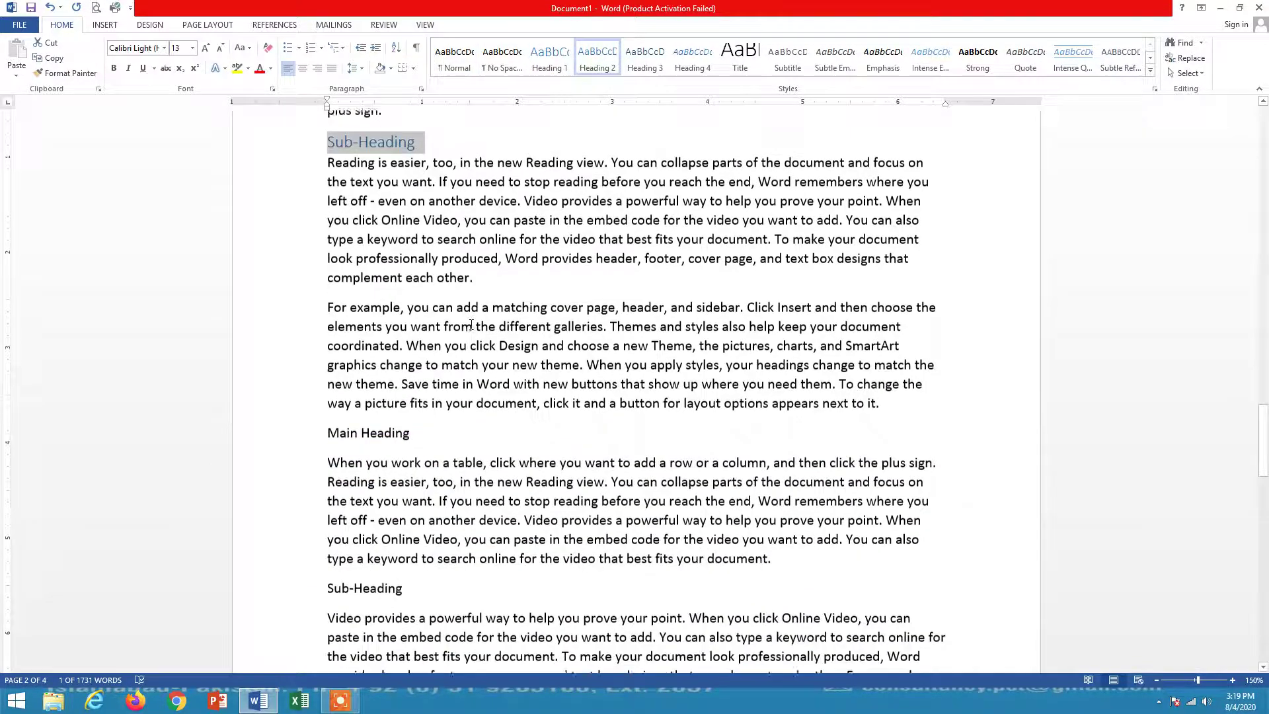
left_click_drag(320, 382, 411, 383)
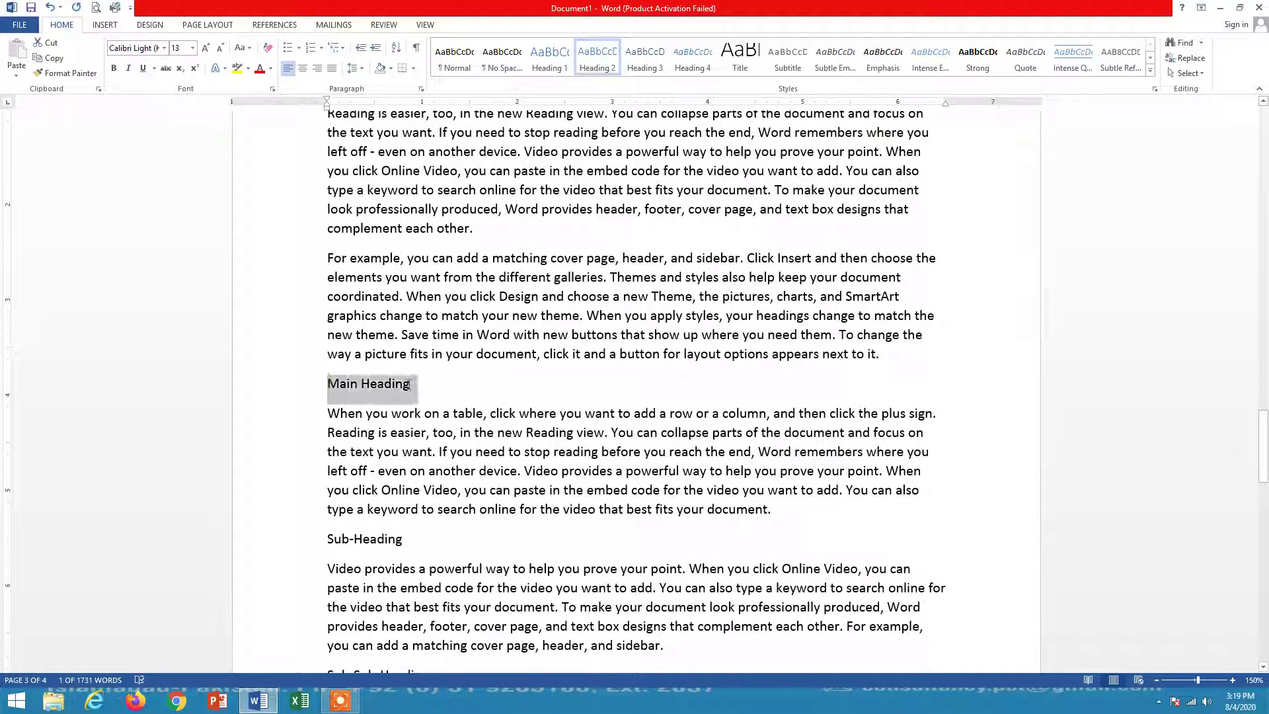
left_click(549, 60)
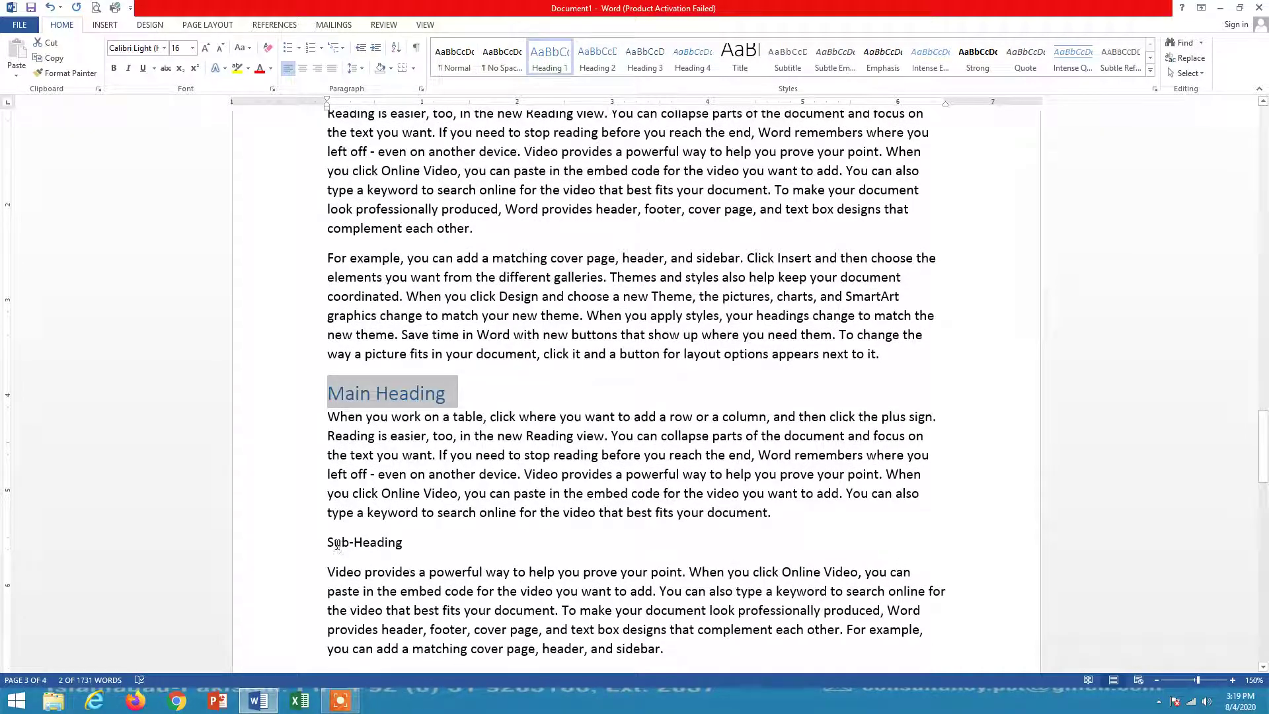
left_click_drag(326, 541, 410, 545)
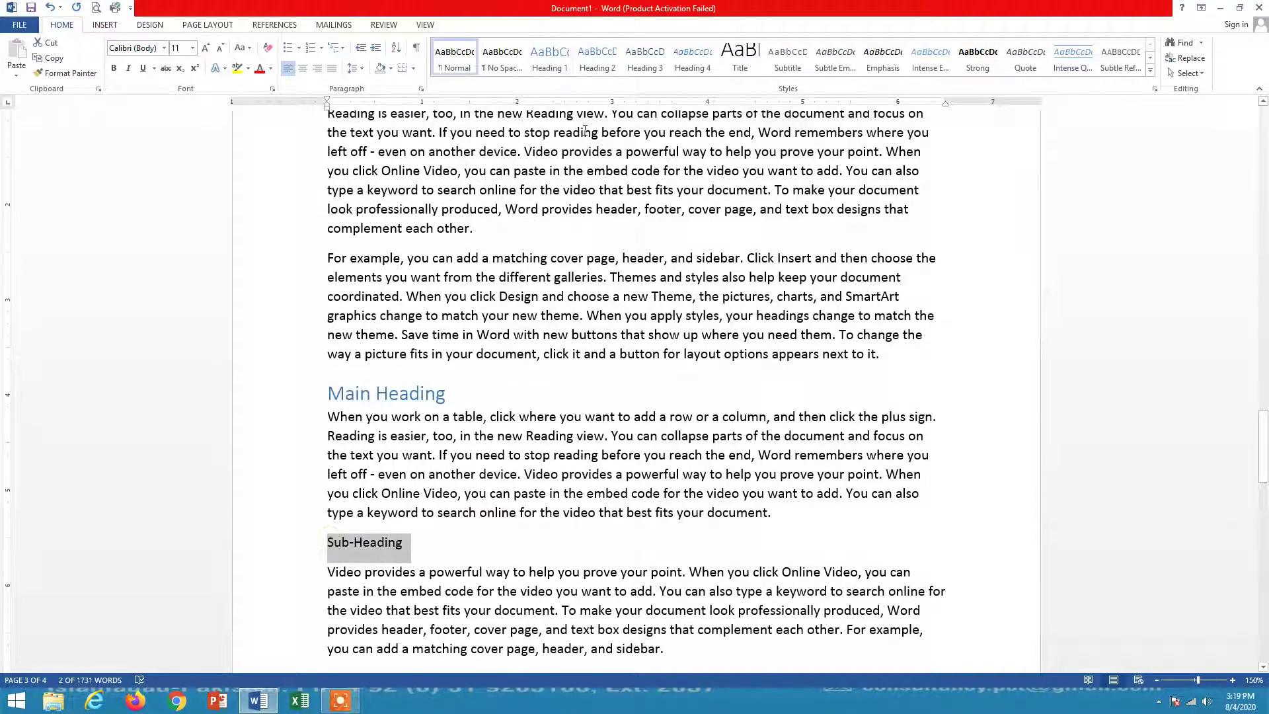
left_click(601, 59)
- Apply the Heading 3 style to the "Sub-Sub-Heading" near the end of page 3
scroll(408, 438, "down", 4)
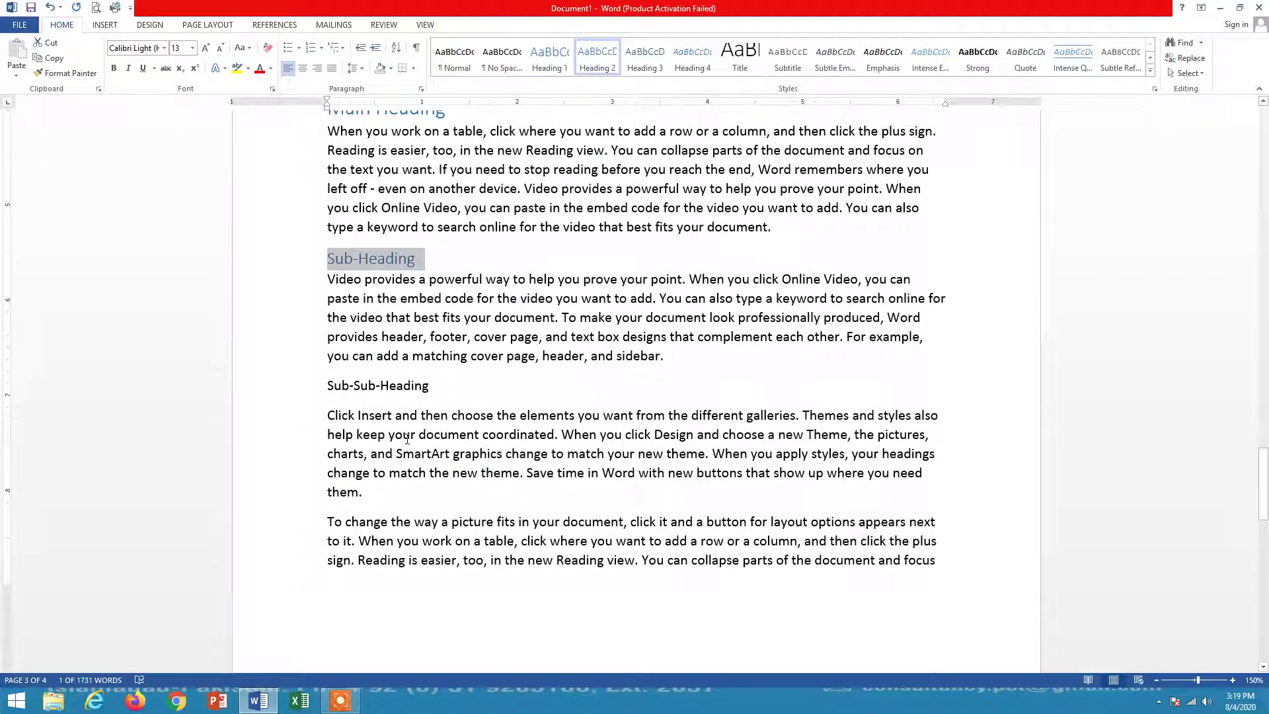
left_click_drag(324, 385, 433, 387)
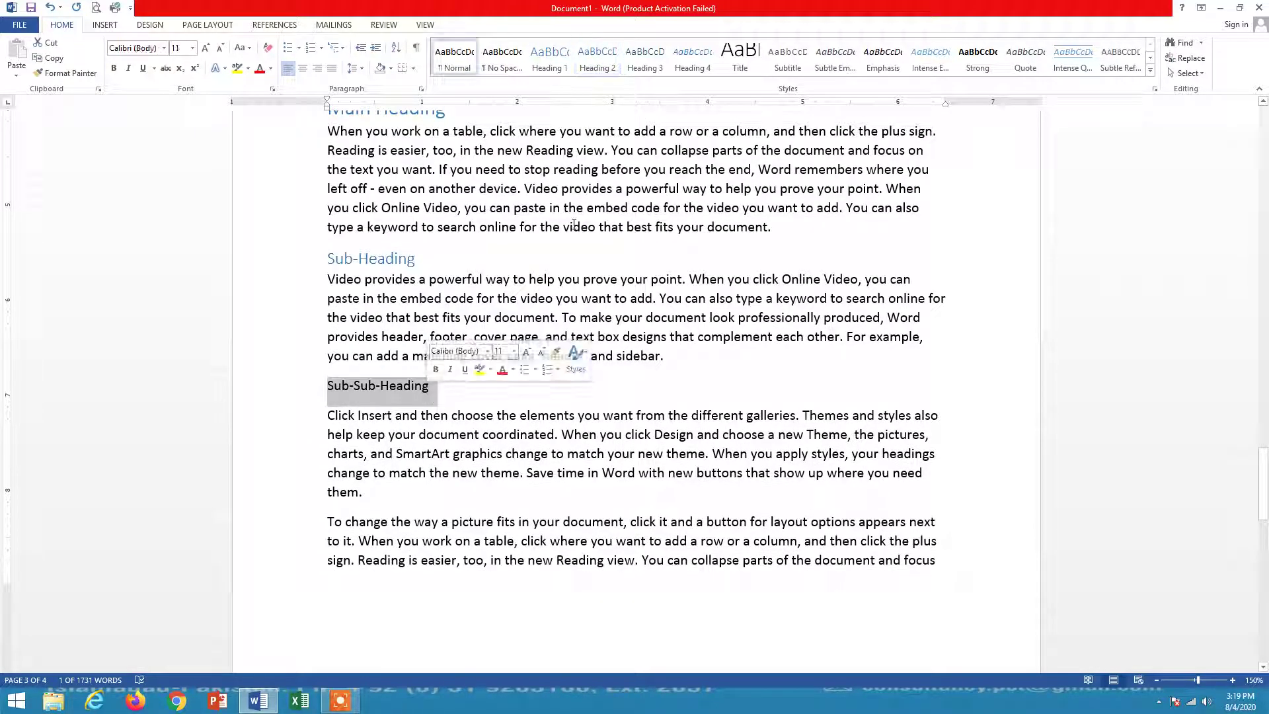
left_click(645, 61)
- Add a "Main Heading" line in Heading 1 style above the first paragraph beginning "To change the way" on page 4
scroll(515, 336, "down", 5)
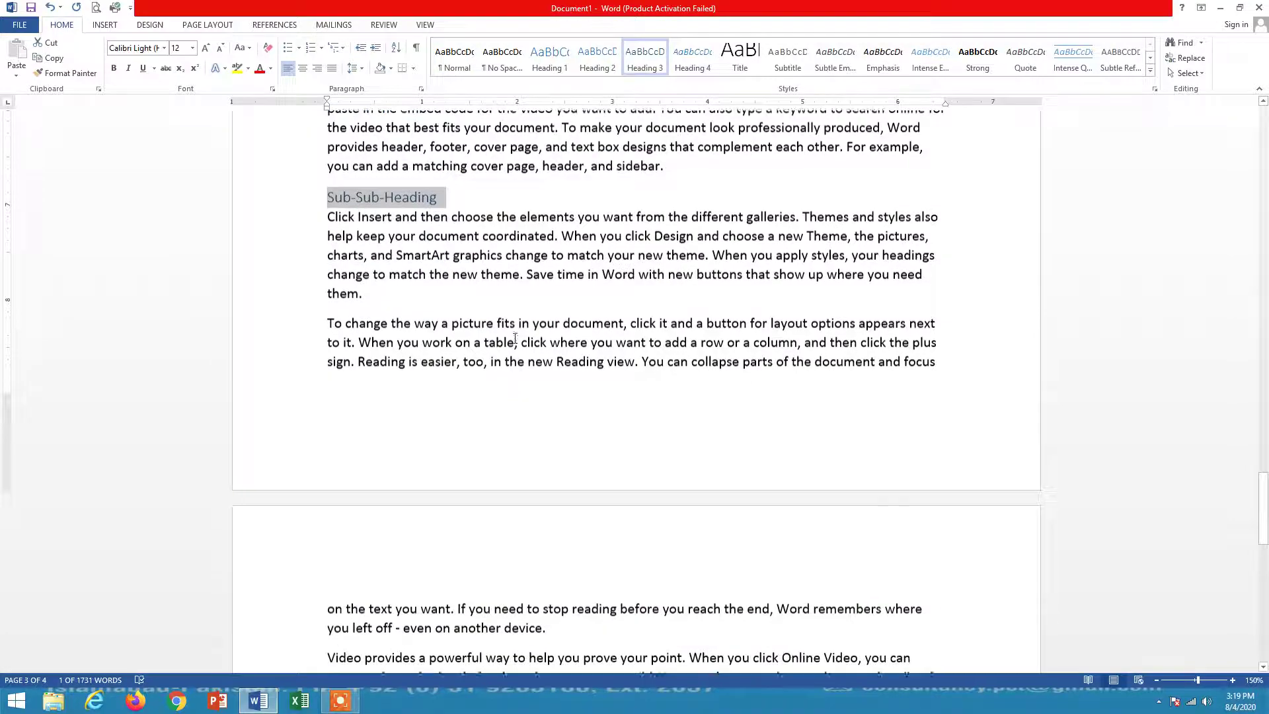
scroll(515, 337, "down", 3)
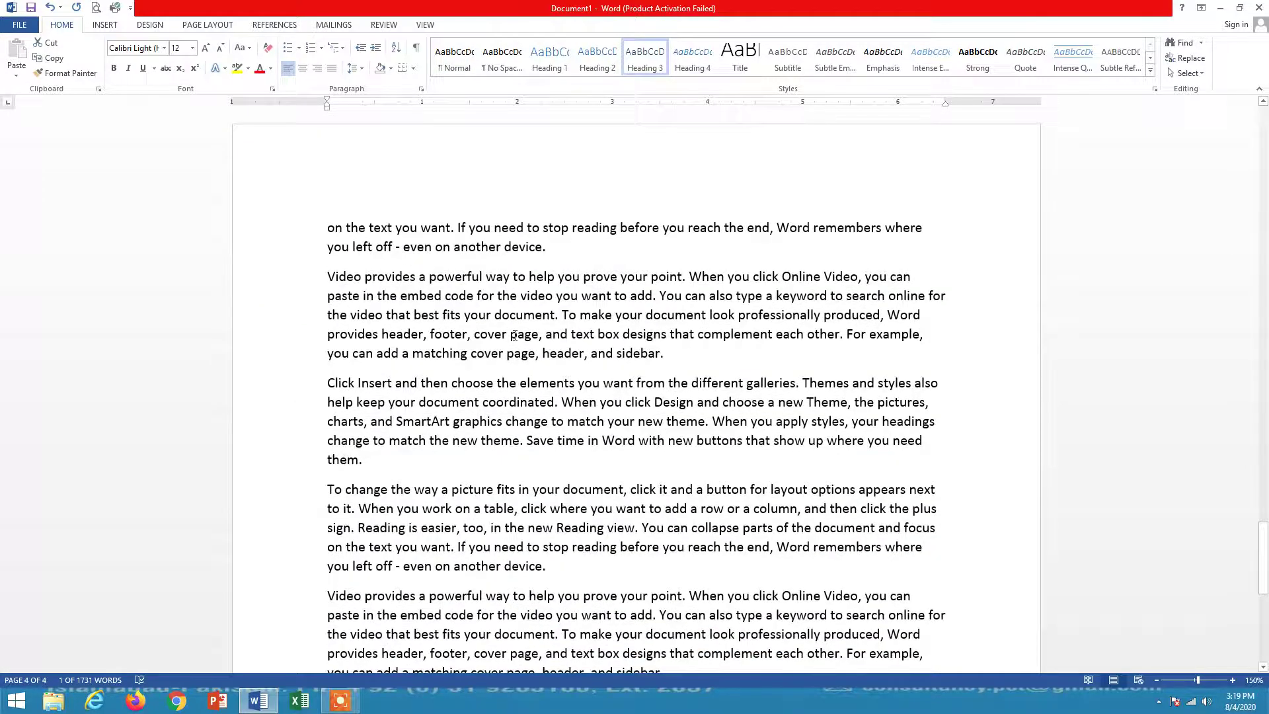
scroll(515, 335, "down", 1)
left_click(335, 397)
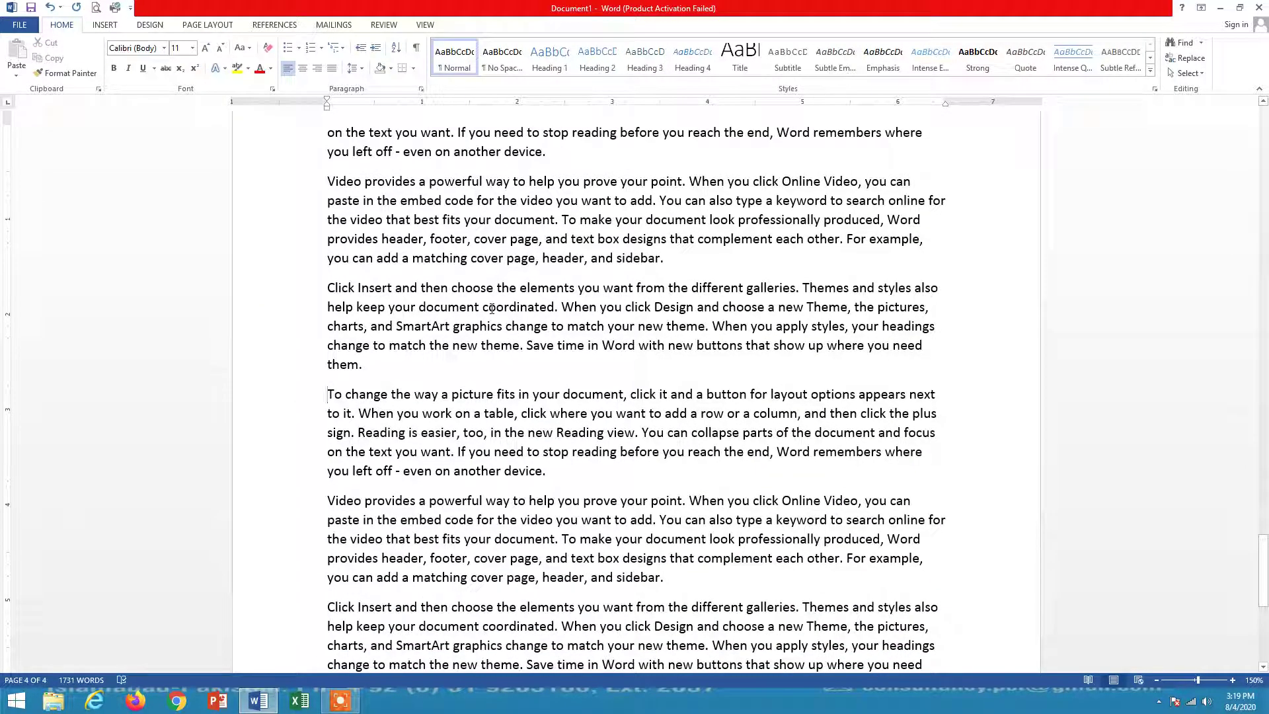
key("Return")
type("Main Heading")
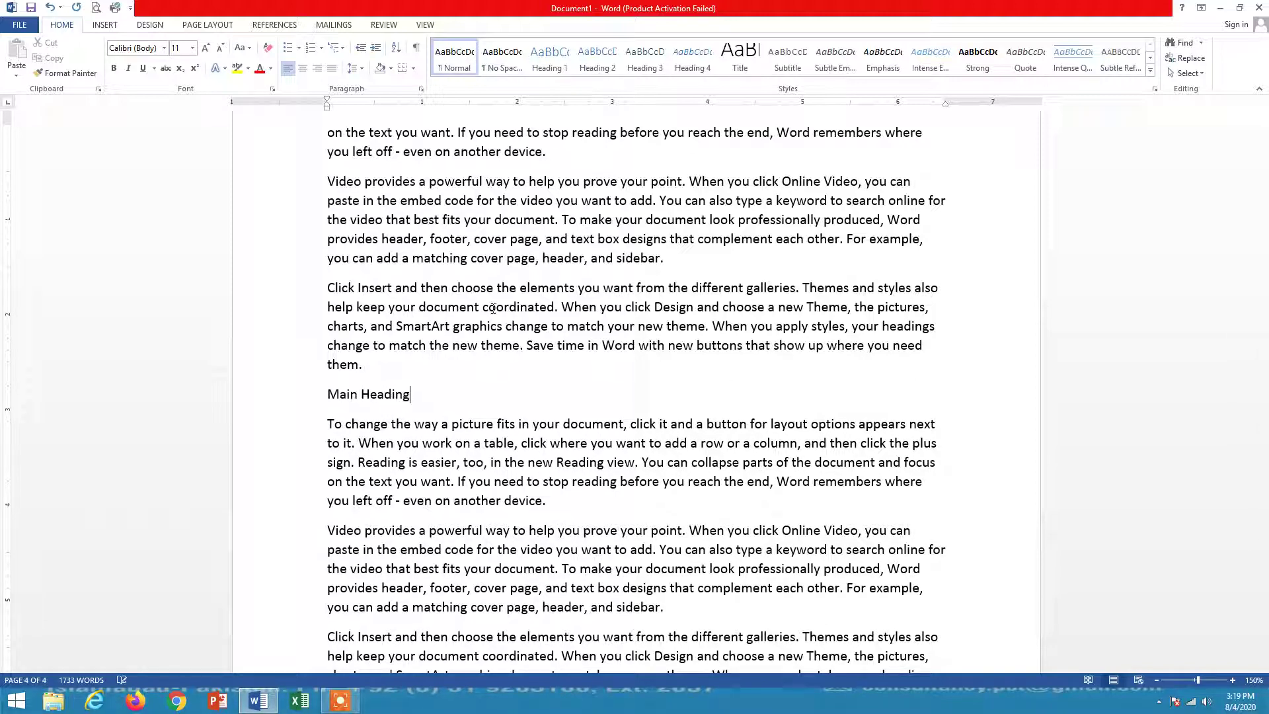
left_click_drag(325, 395, 439, 395)
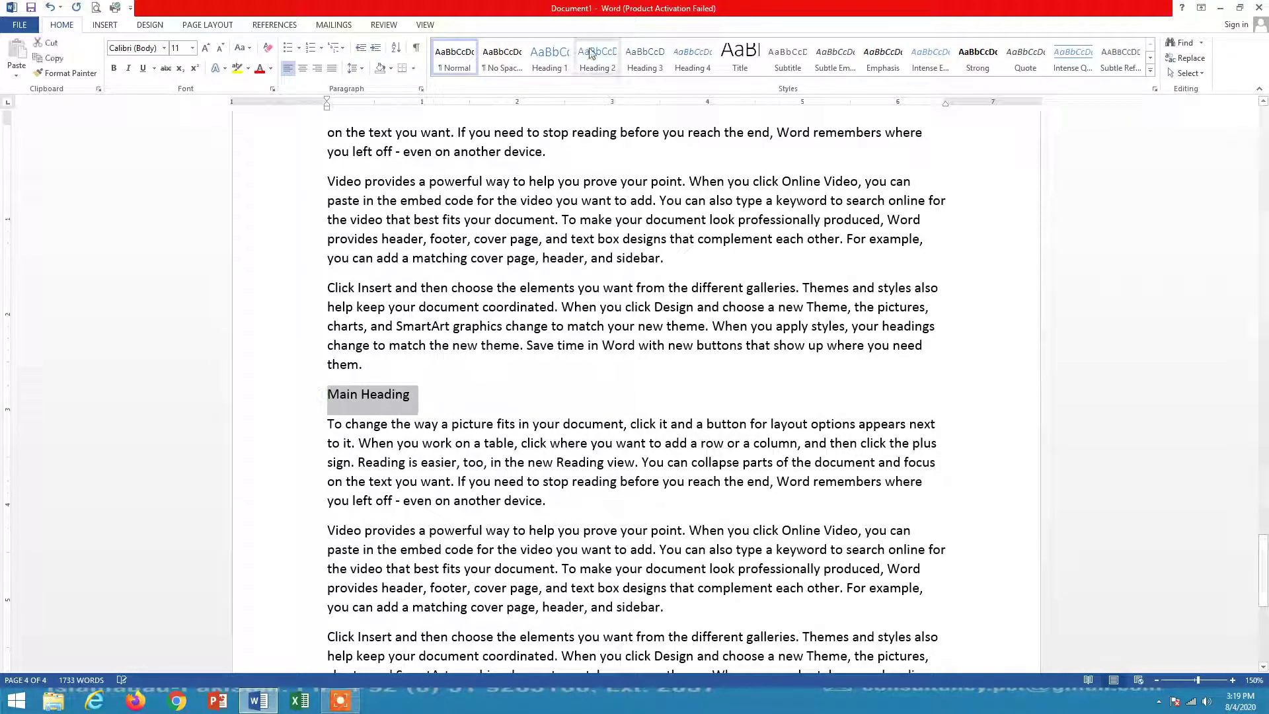
left_click(550, 58)
- Add a "Sub-Heading" line in Heading 2 style above the last paragraph beginning "Click Insert" on page 4
scroll(559, 422, "down", 5)
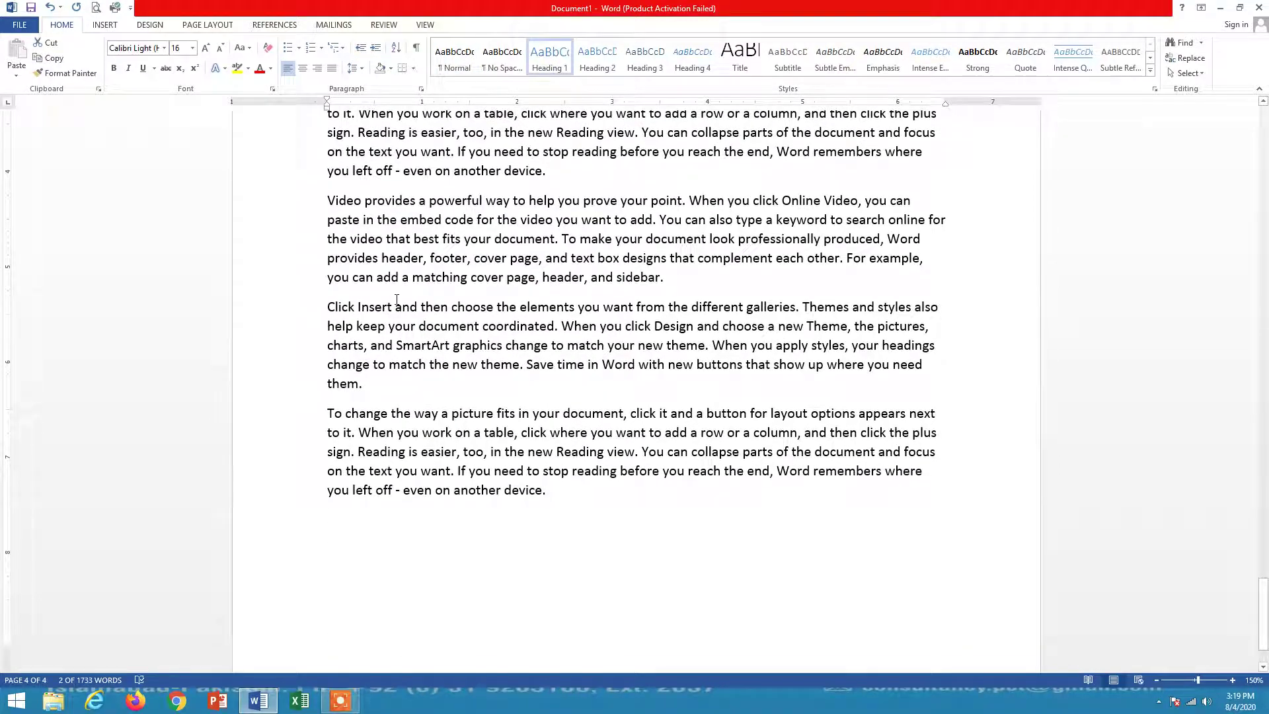
left_click(332, 307)
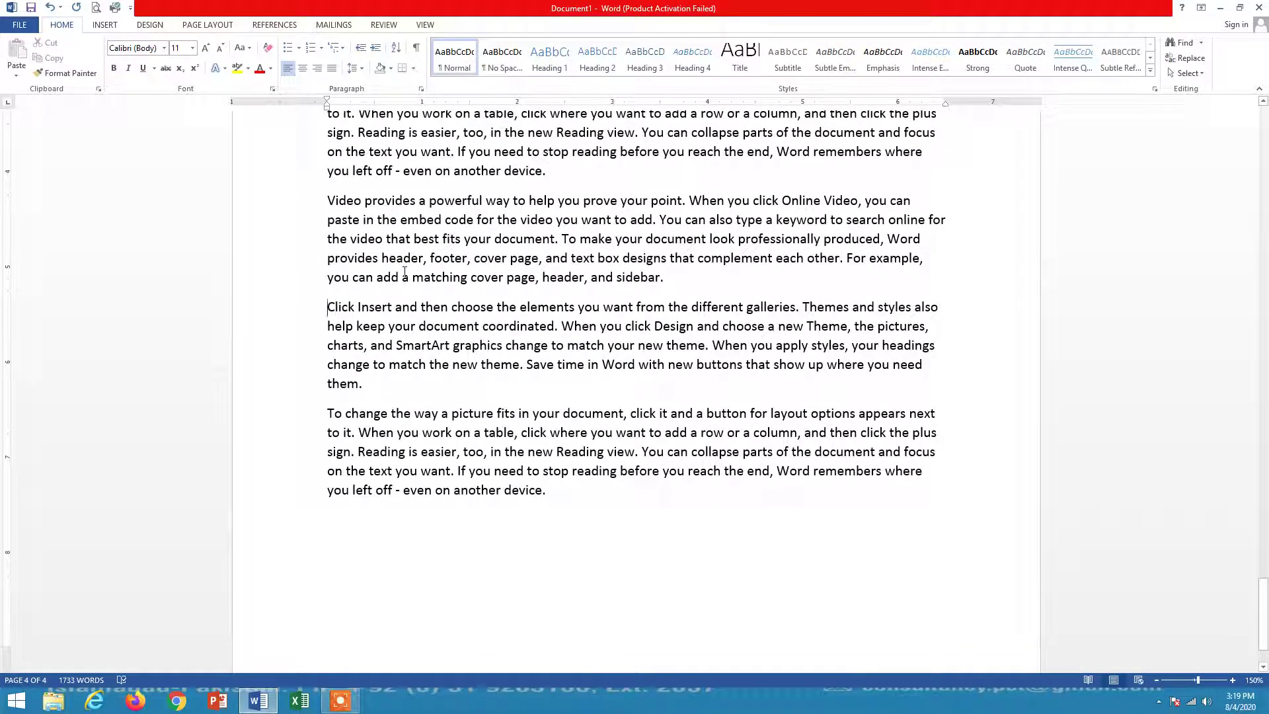
key("Return")
type("Sub")
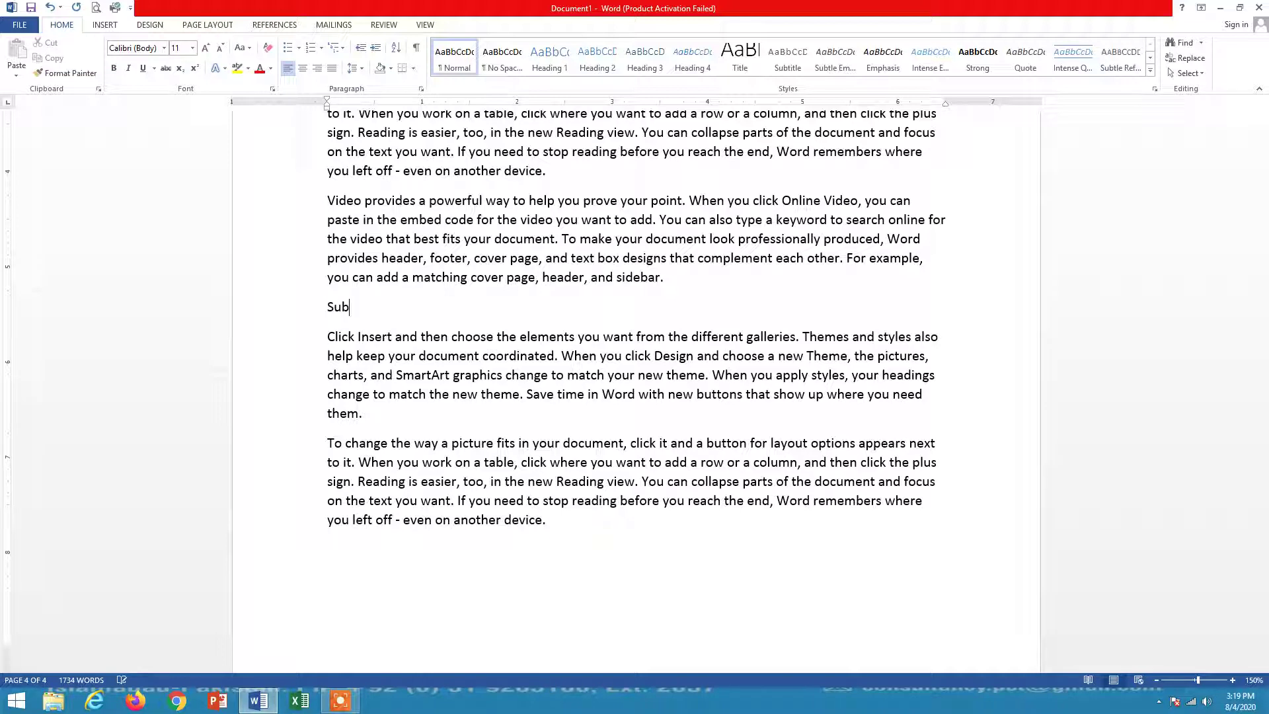
type("-Heading")
left_click(321, 307)
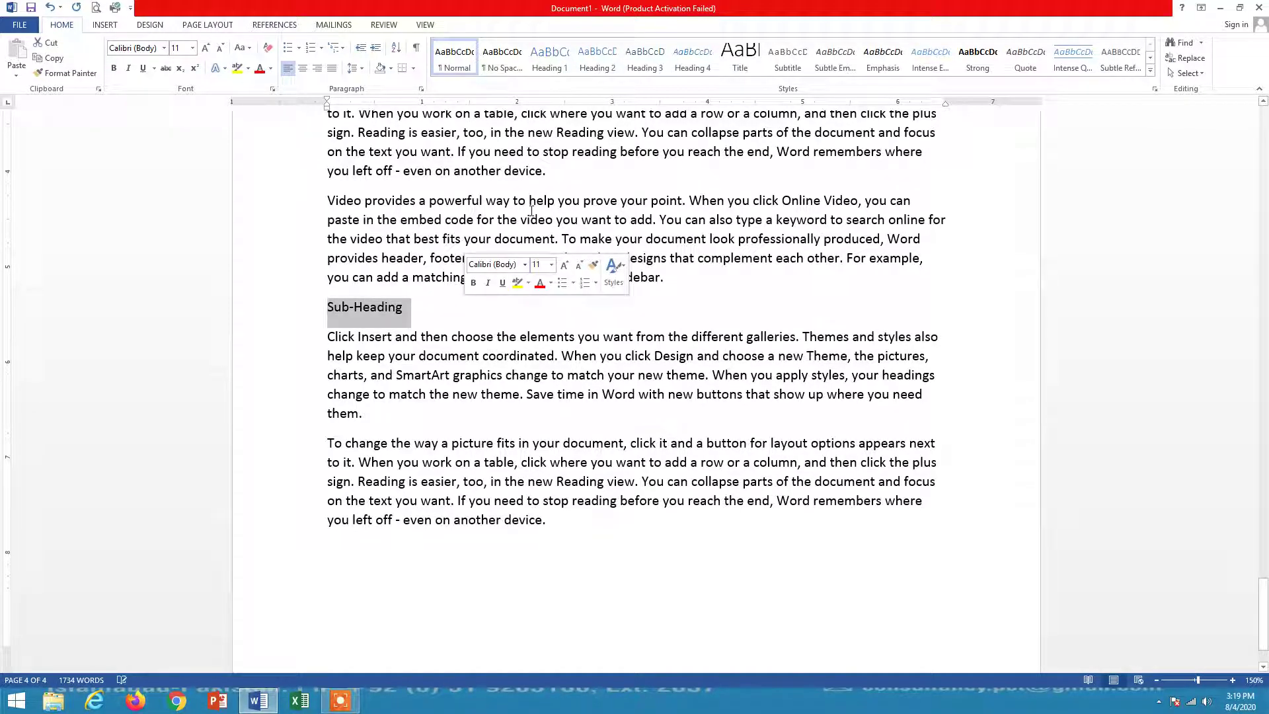
left_click(598, 56)
- Add a "Sub-Sub-Heading" line in Heading 3 style above the document's final paragraph
scroll(438, 303, "down", 2)
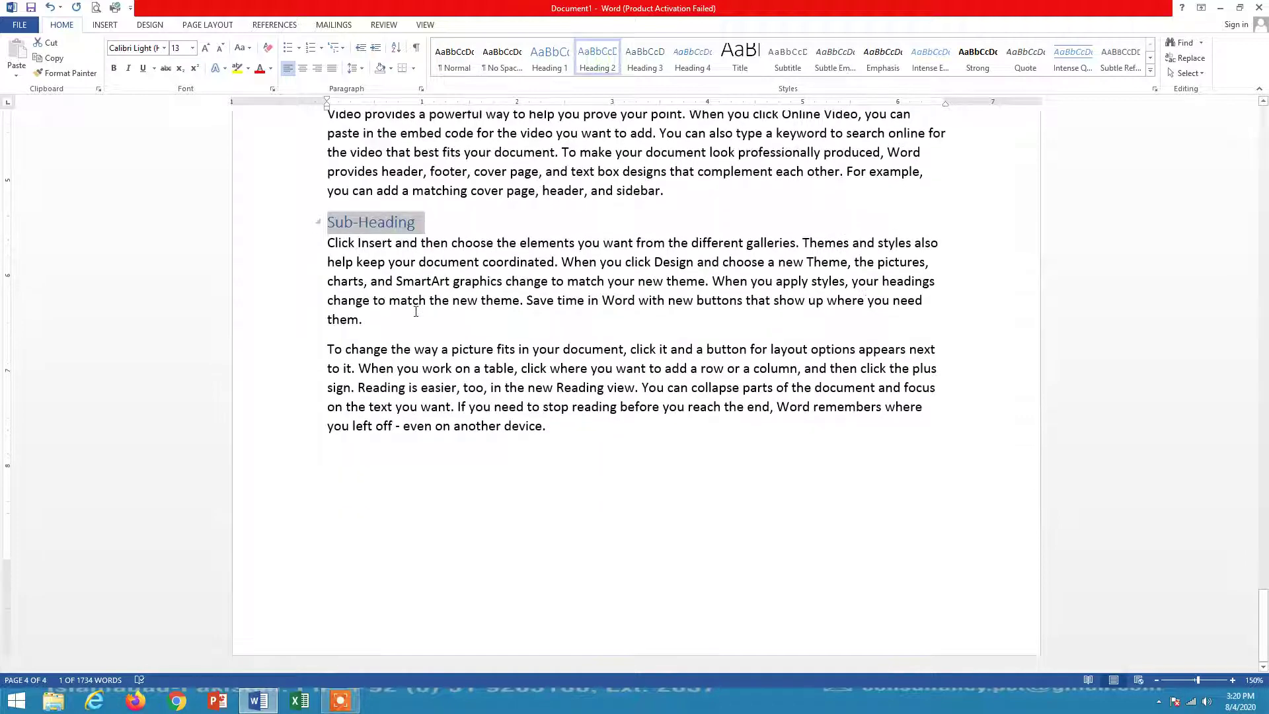
left_click(328, 349)
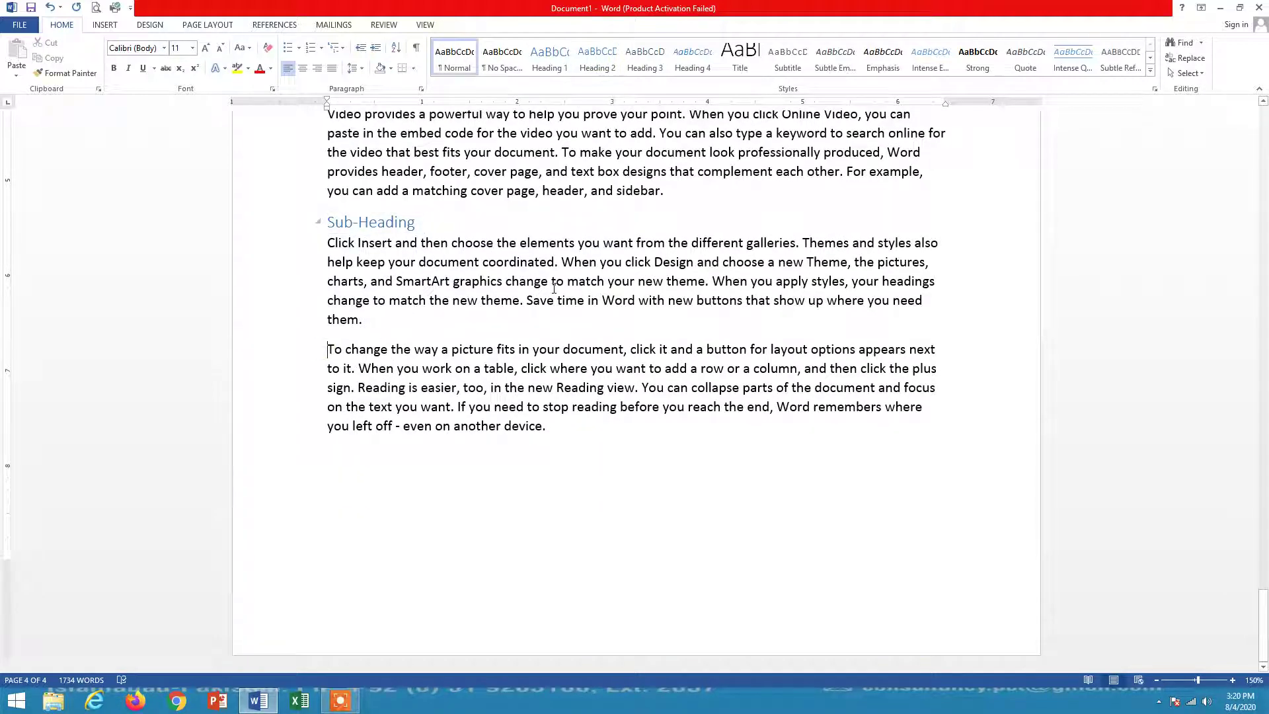
key("Return")
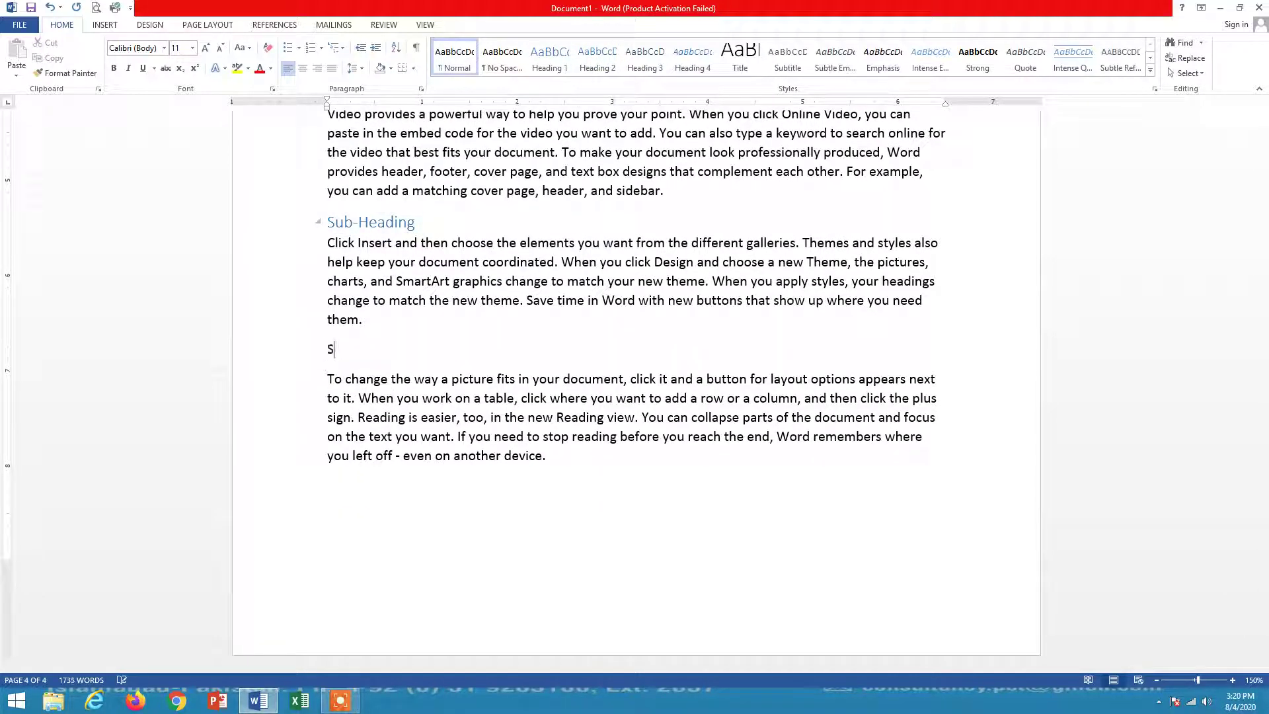
type("Sub-Sub-Heading")
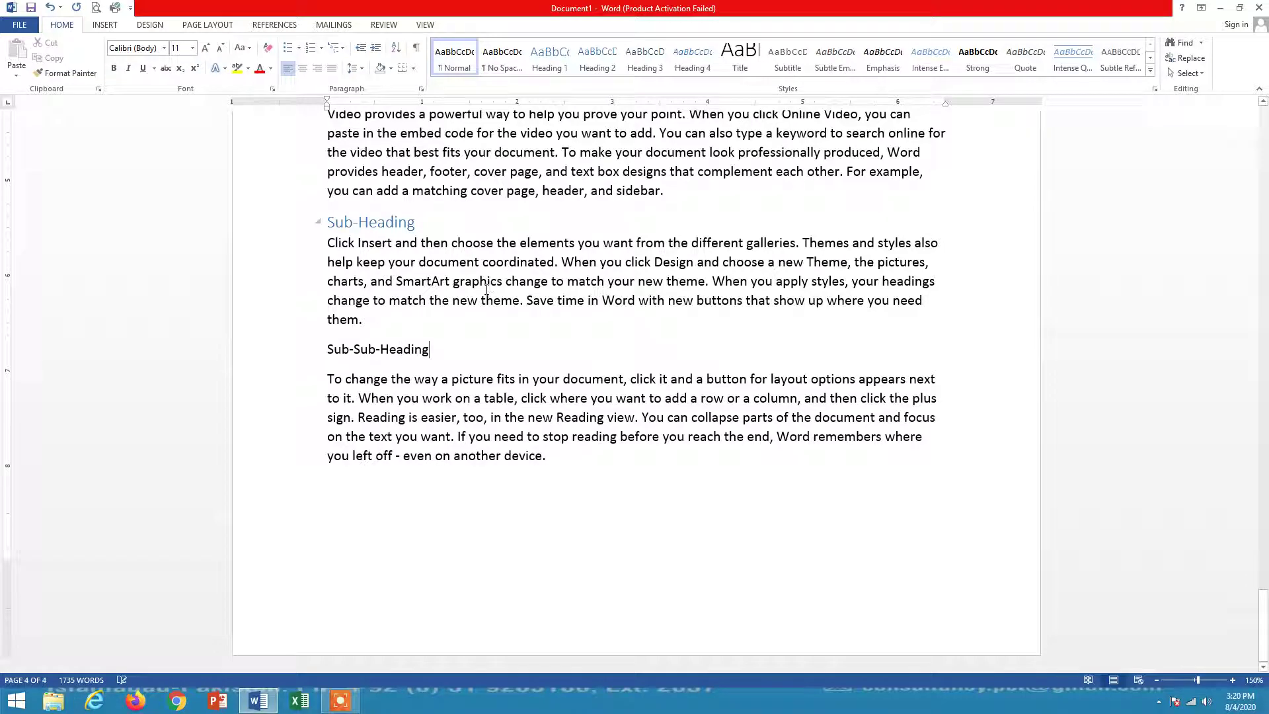
left_click_drag(329, 350, 443, 349)
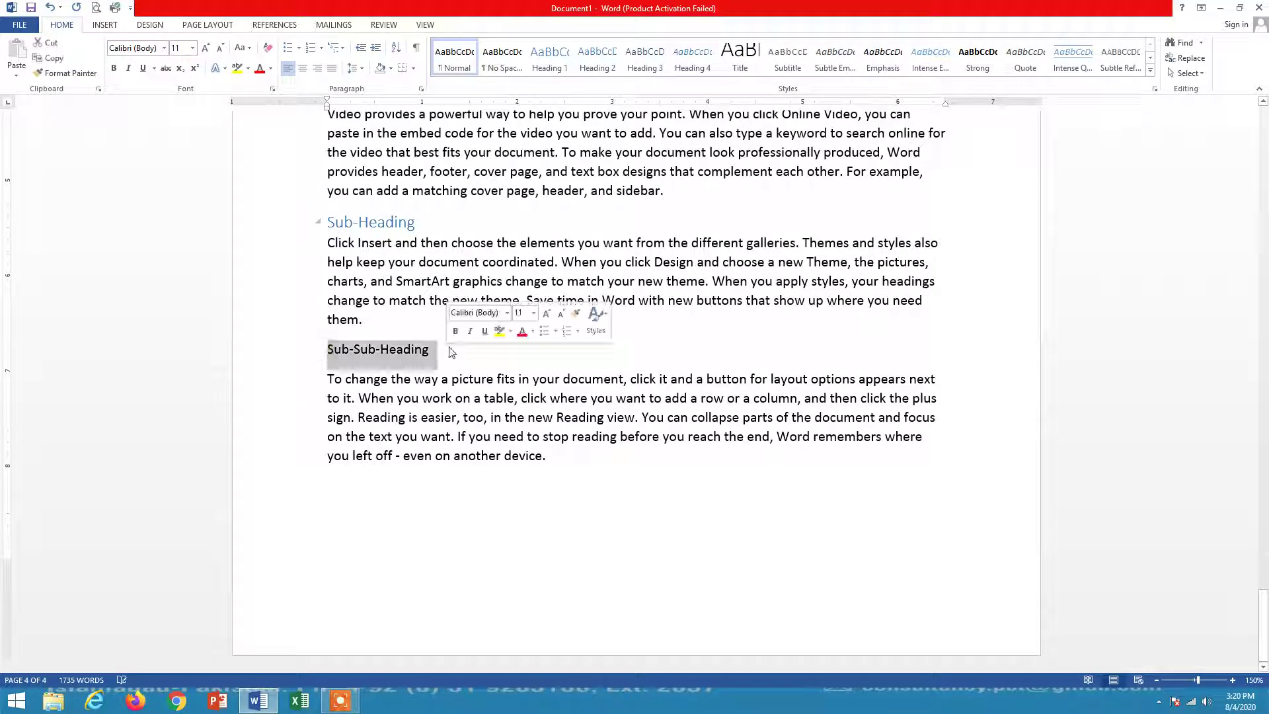
left_click(646, 58)
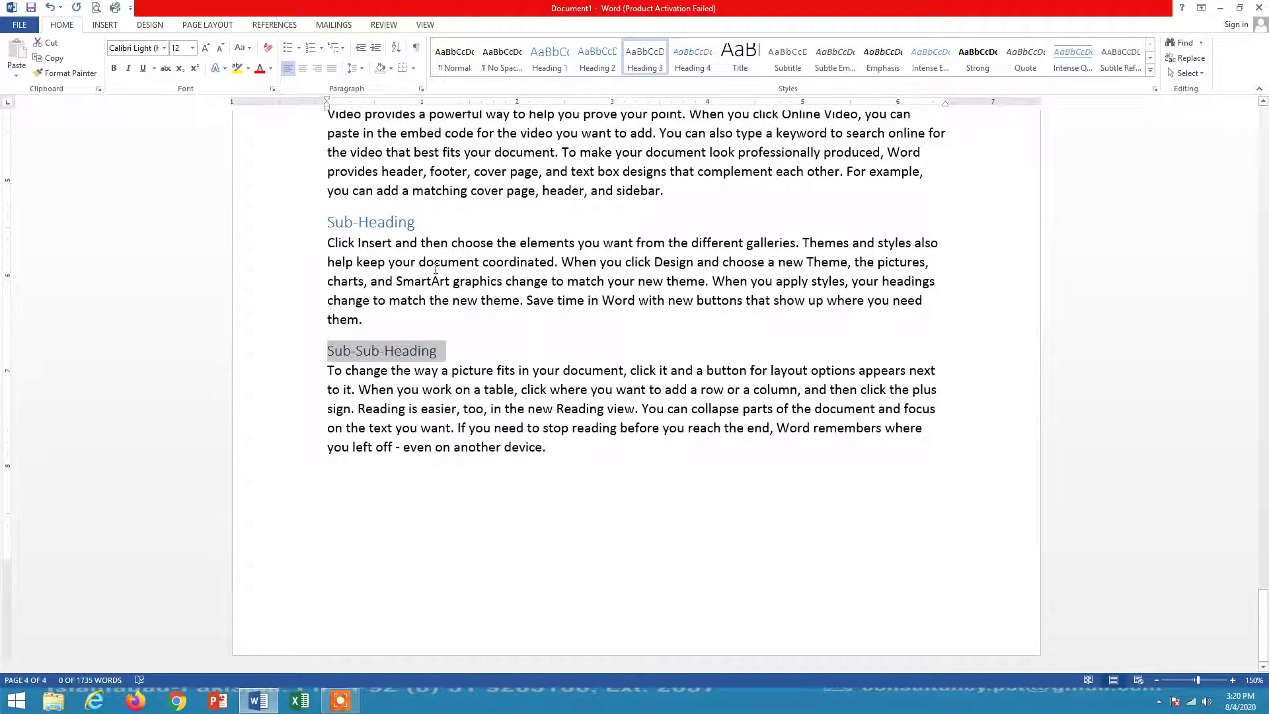
- Return to the blank first page and place the text cursor at its start
scroll(554, 372, "up", 10)
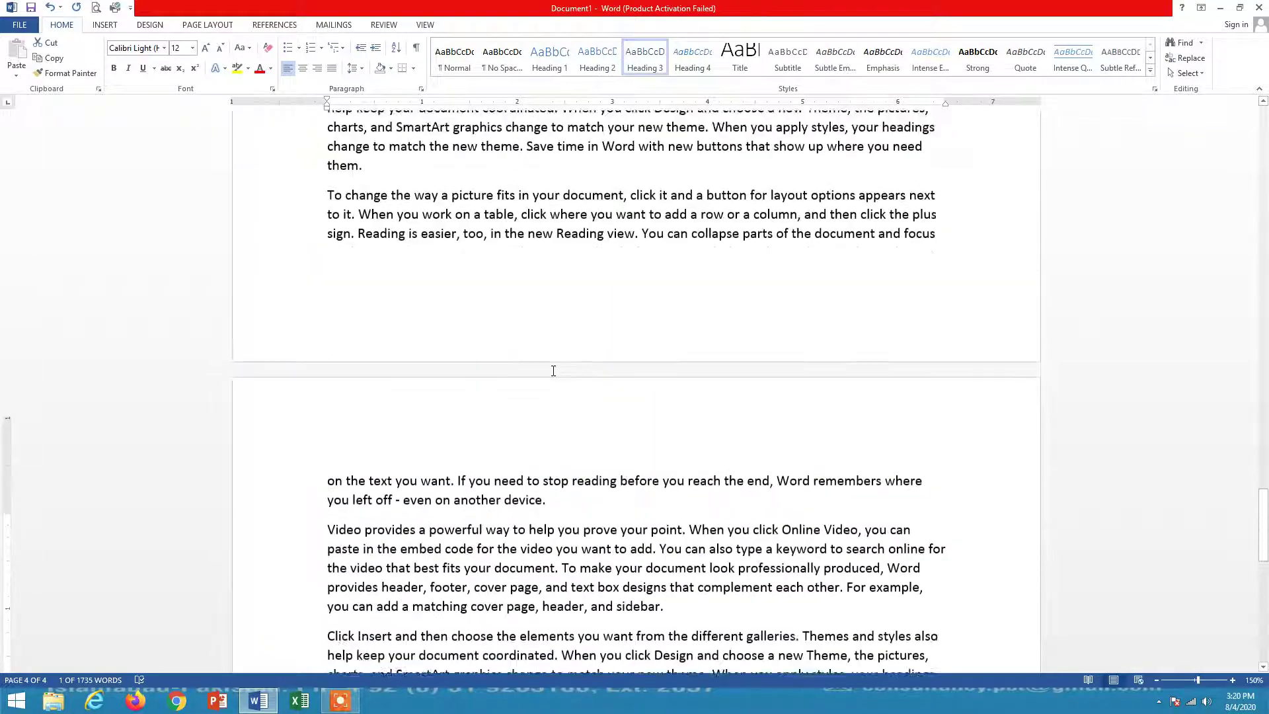
scroll(554, 372, "up", 10)
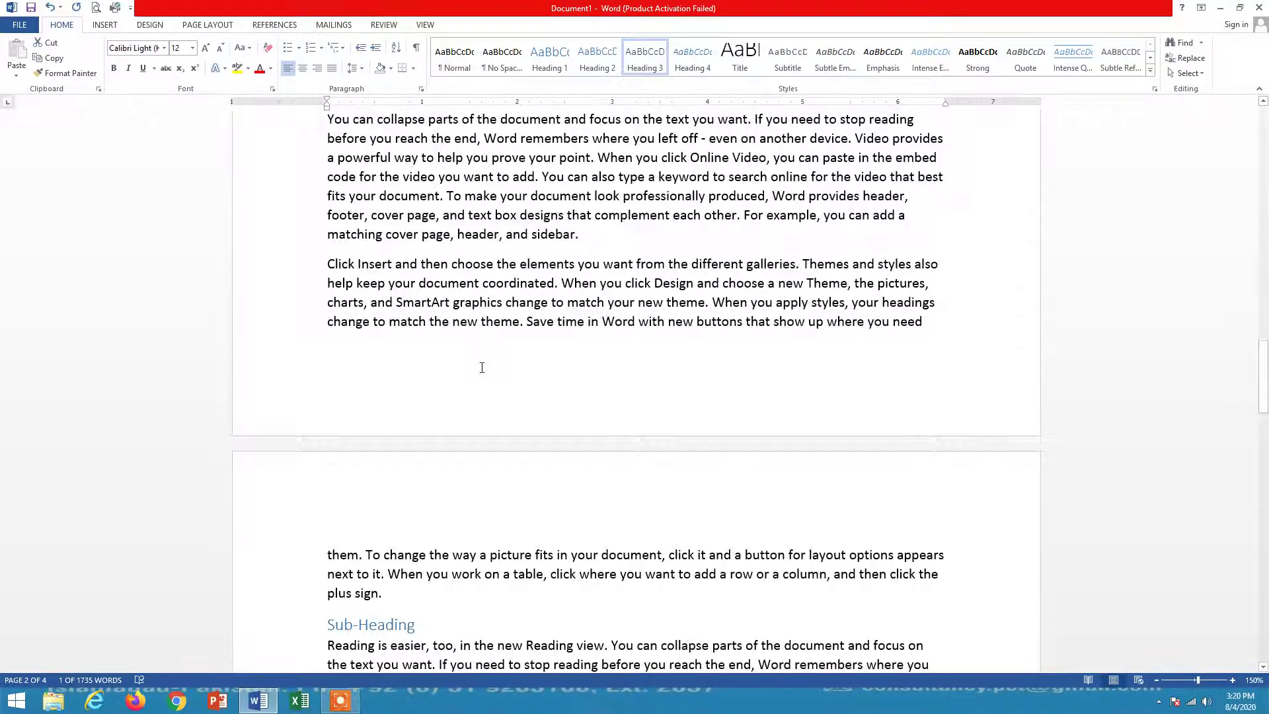
scroll(509, 373, "up", 10)
scroll(478, 362, "up", 8)
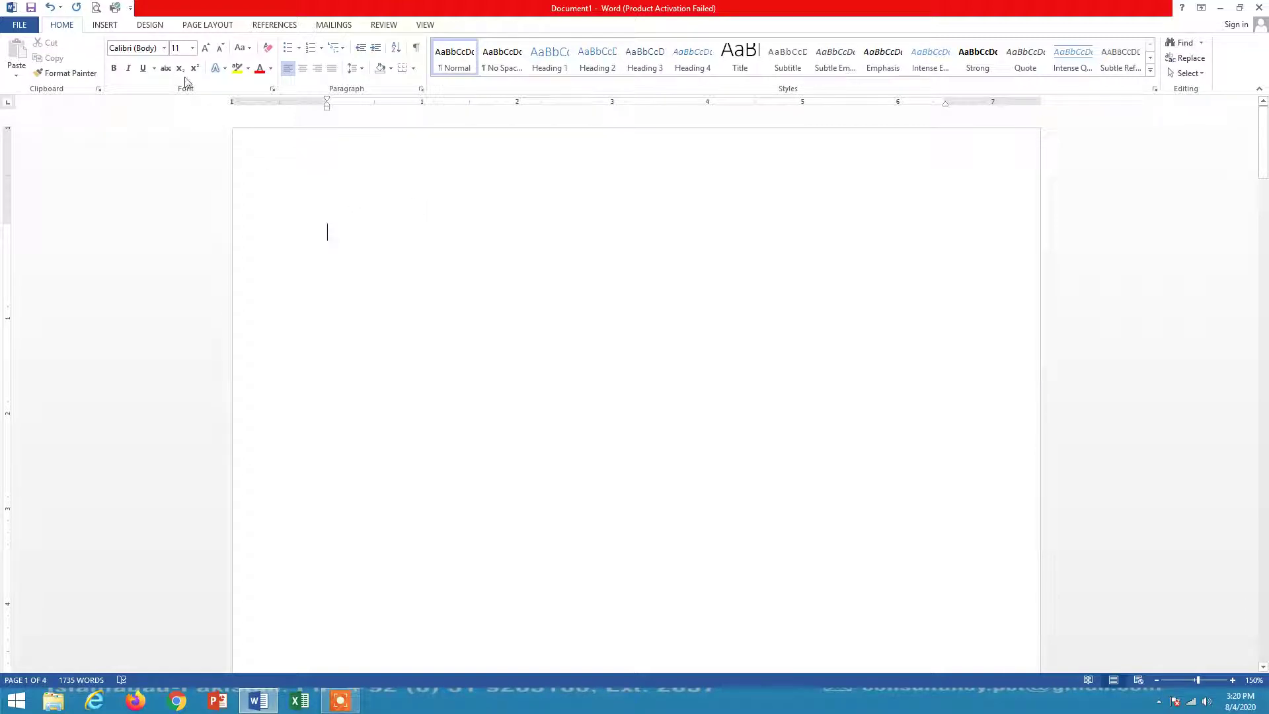
- Insert an Automatic Table 2 table of contents on the blank first page
left_click(266, 28)
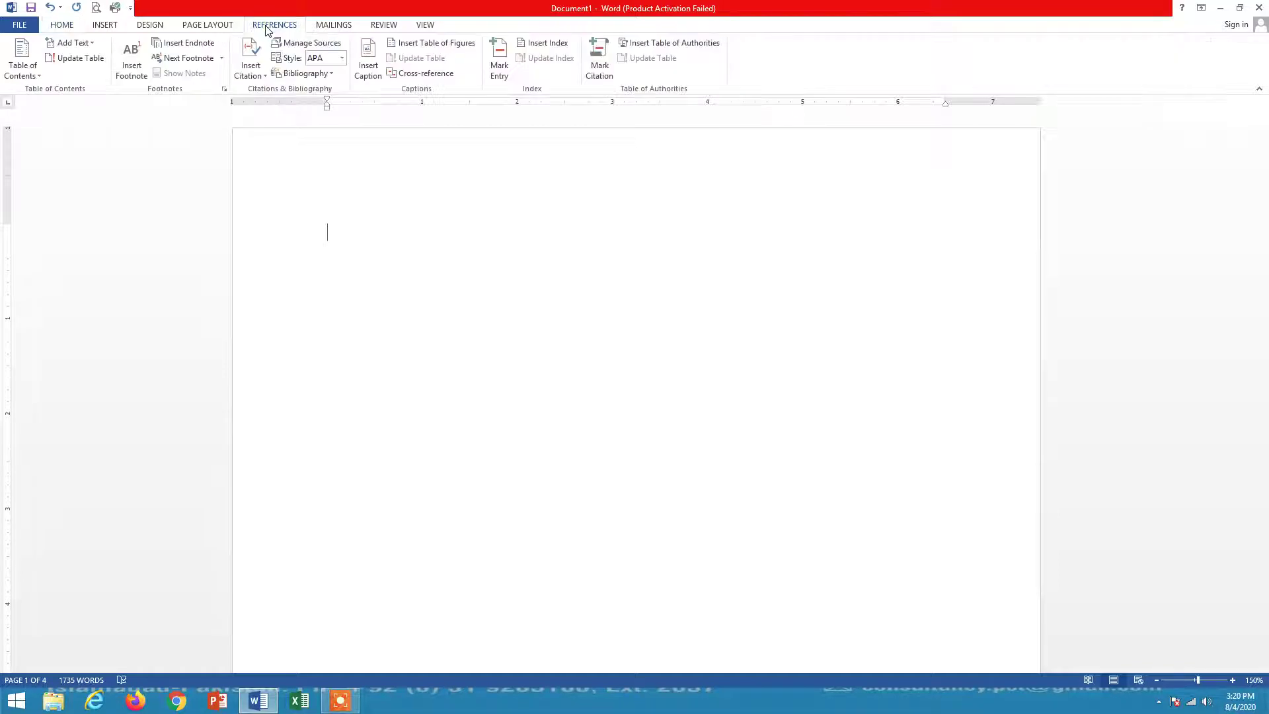
left_click(29, 79)
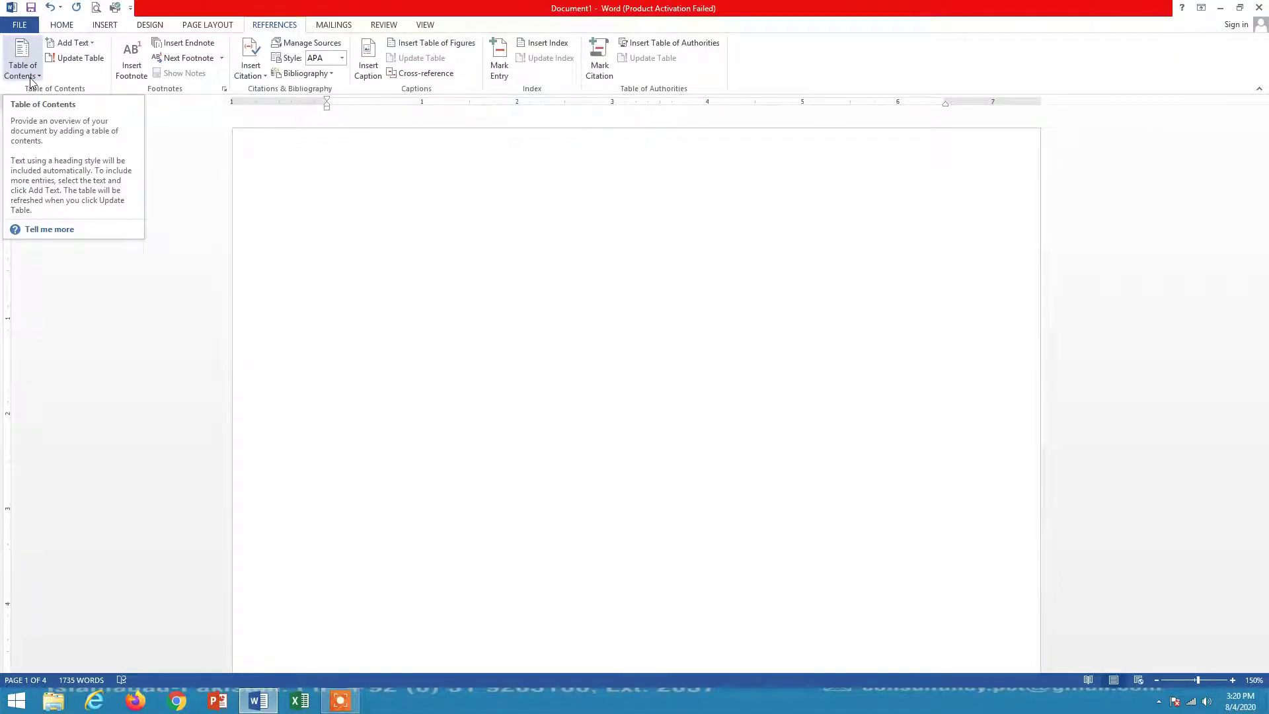
left_click(38, 75)
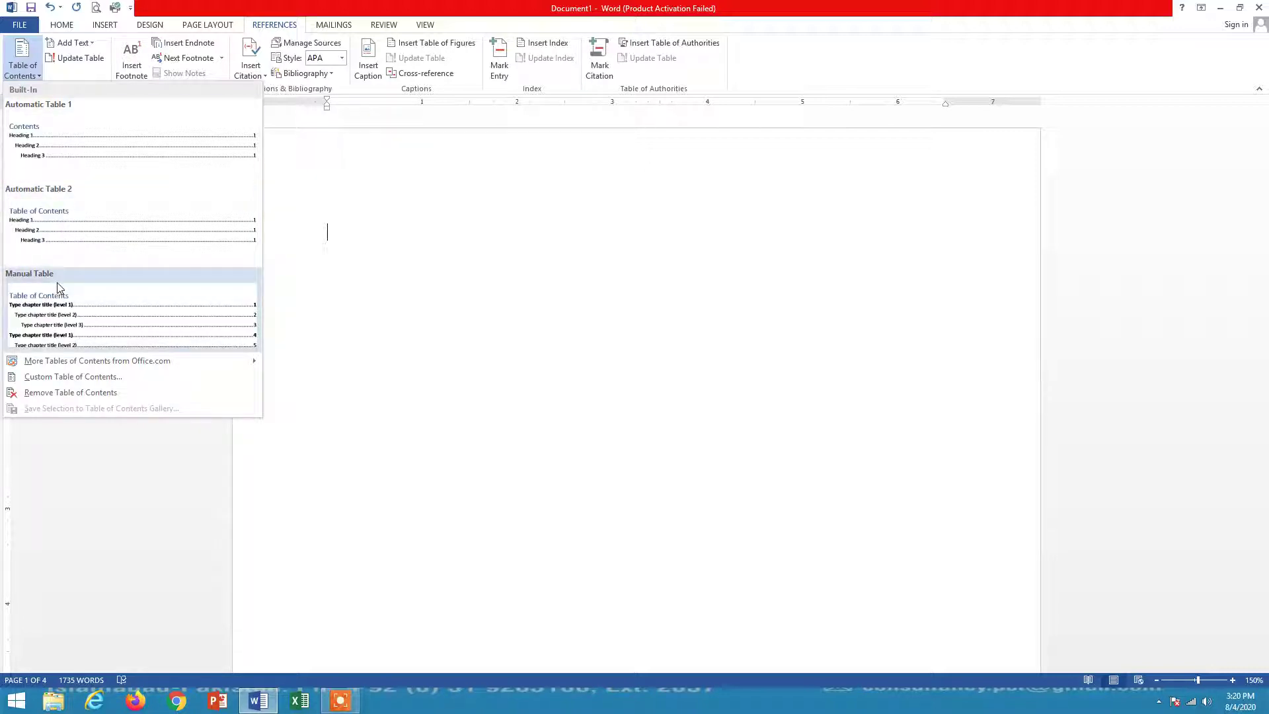
left_click(83, 223)
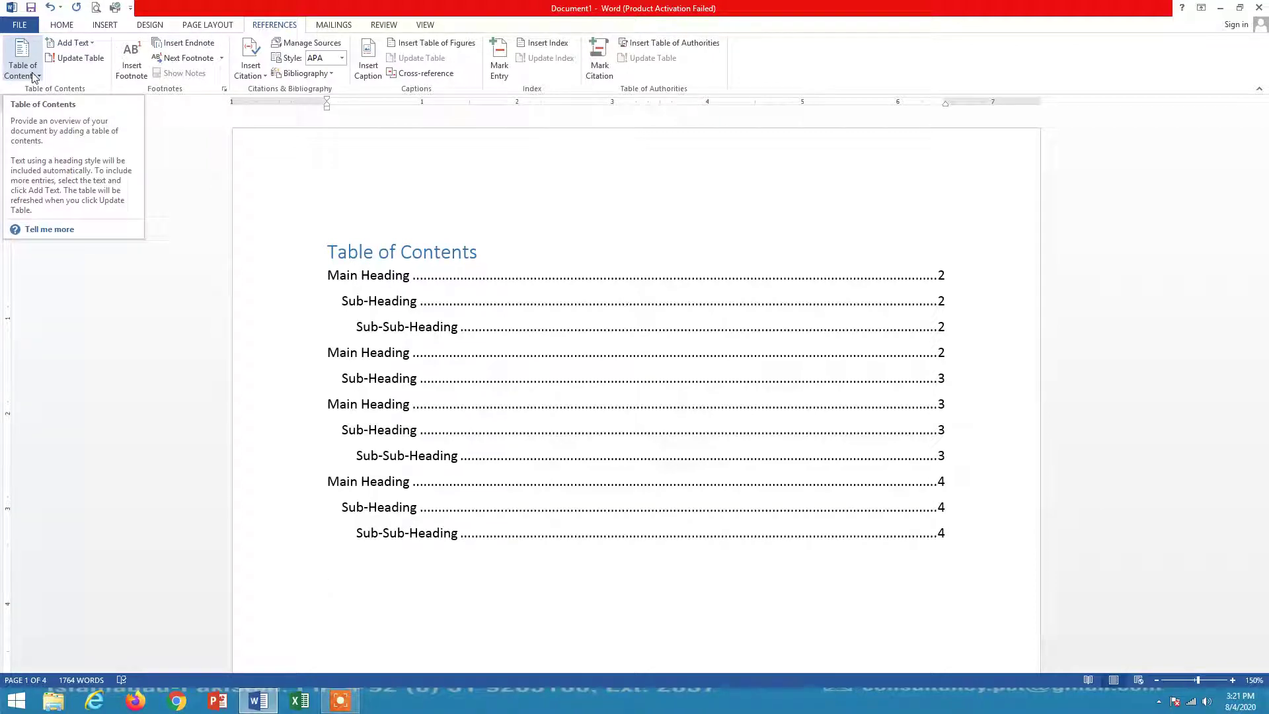
left_click(494, 349)
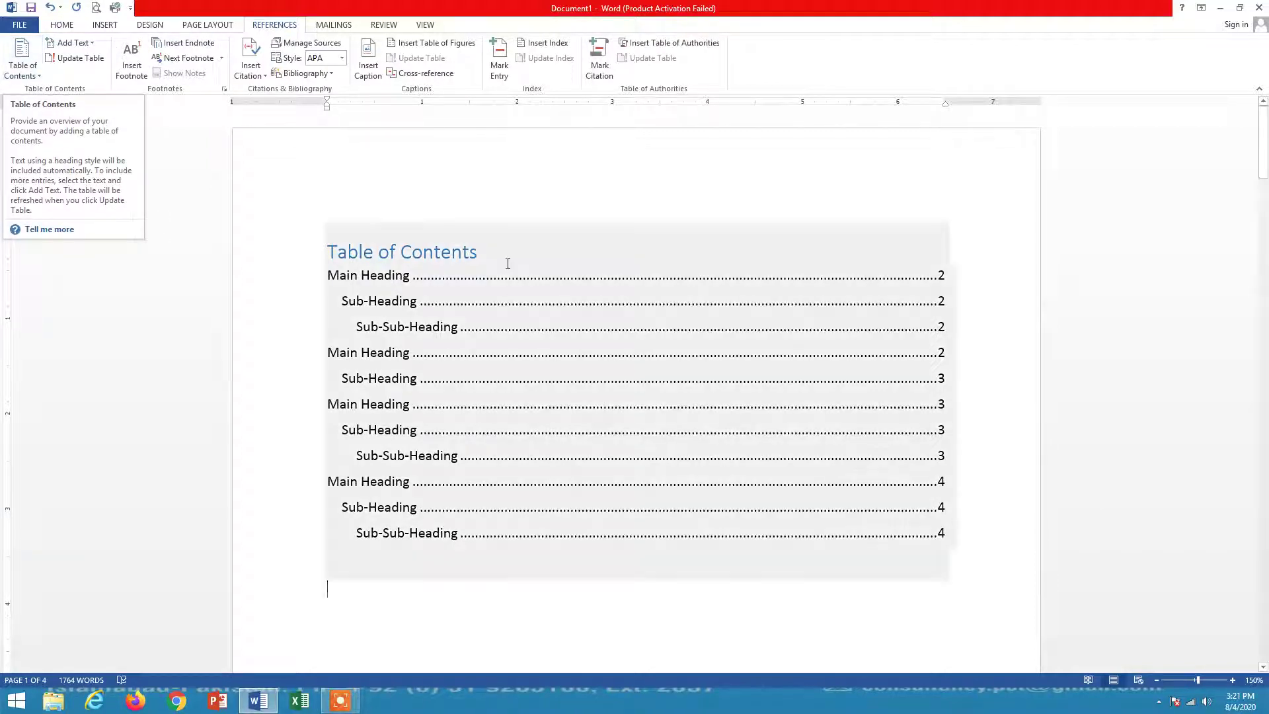
scroll(562, 404, "down", 8)
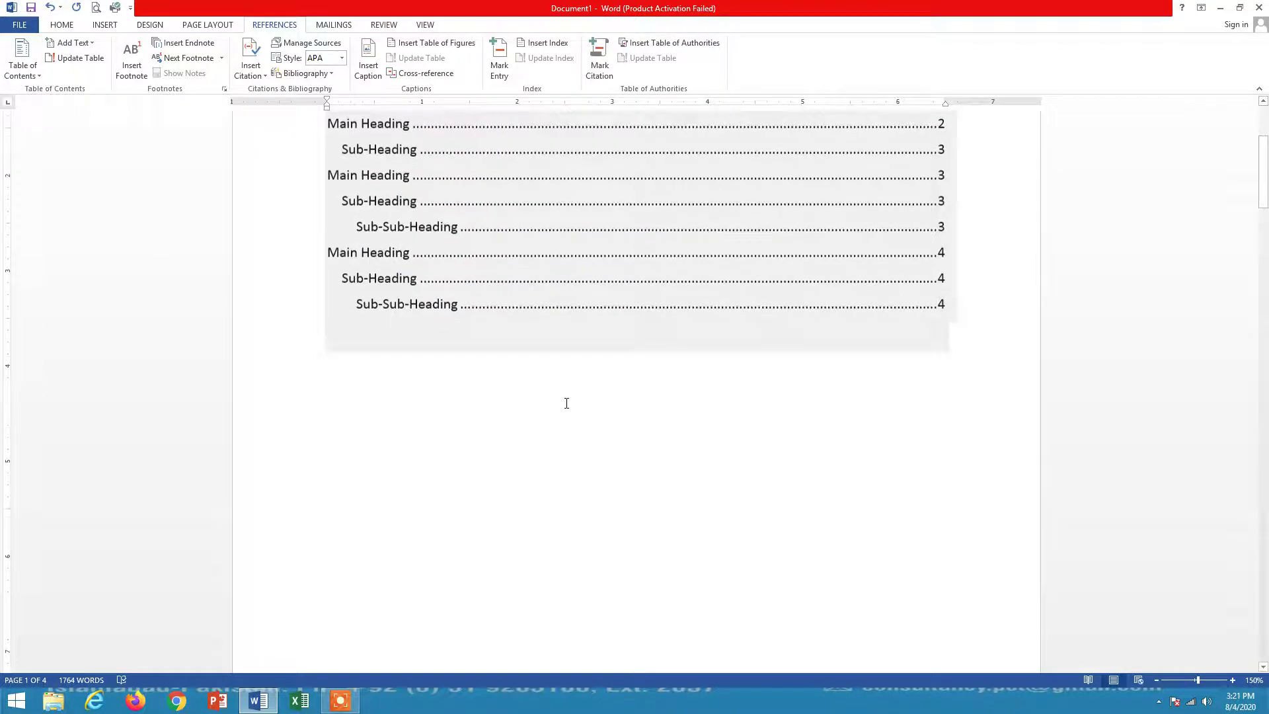
scroll(568, 403, "up", 8)
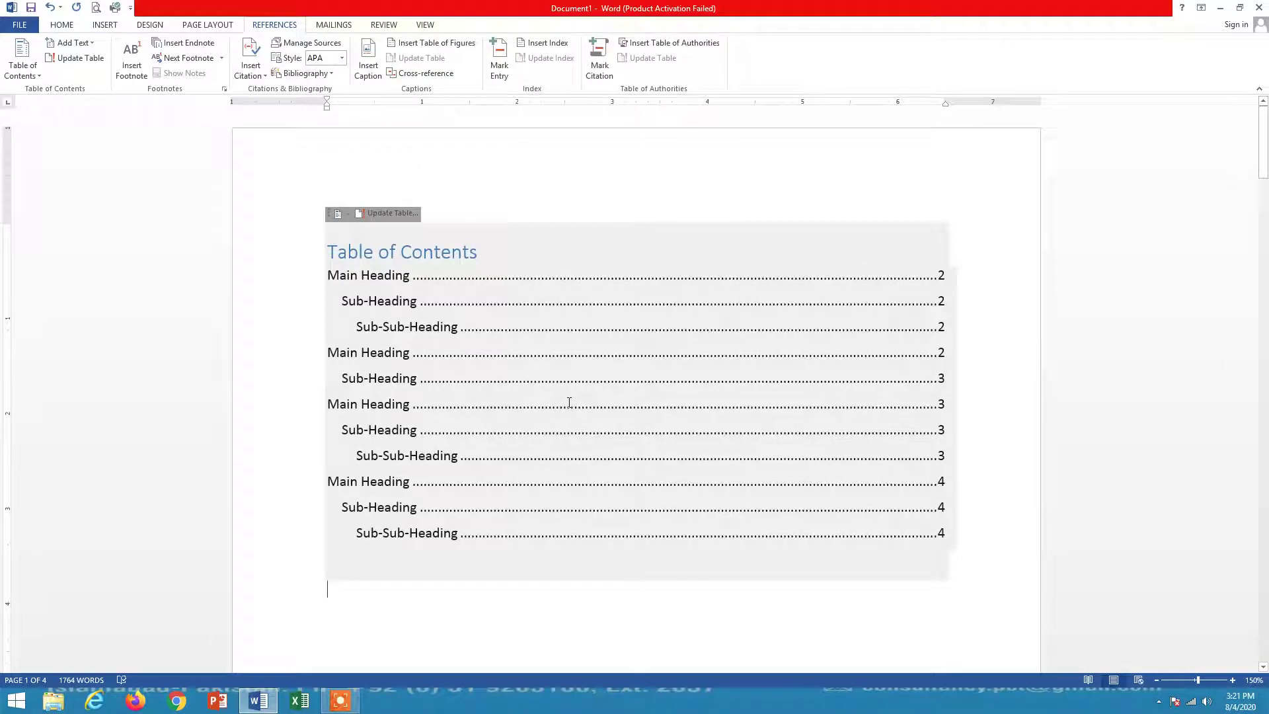
- Copy the last Main Heading section, including its sub-headings and text, and append four copies at the end of the document
scroll(569, 402, "down", 10)
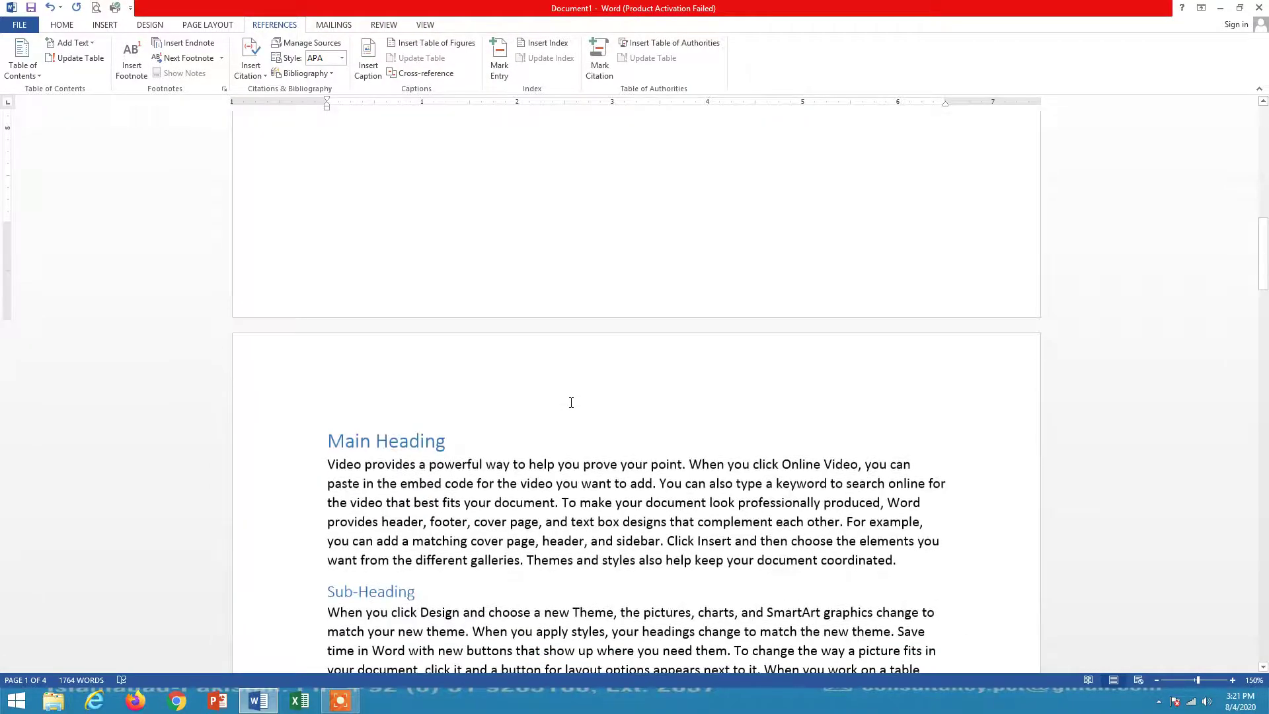
scroll(570, 402, "down", 3)
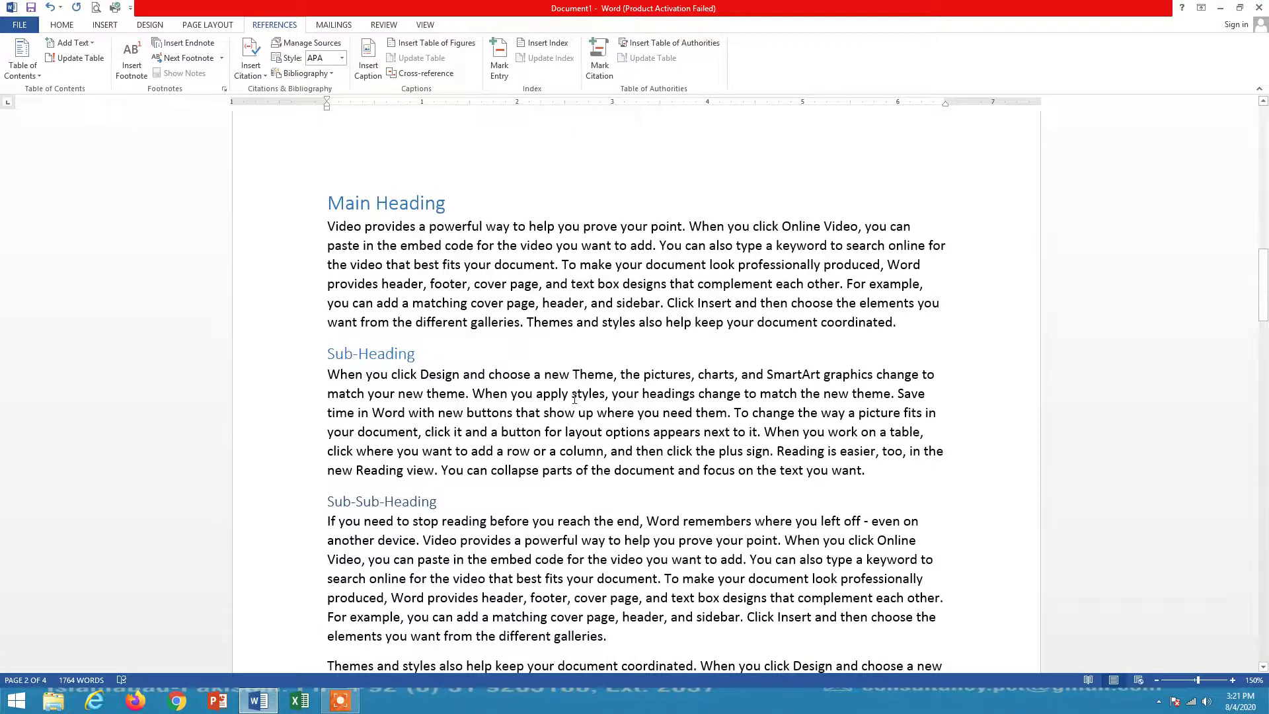
scroll(575, 399, "down", 6)
scroll(574, 399, "down", 10)
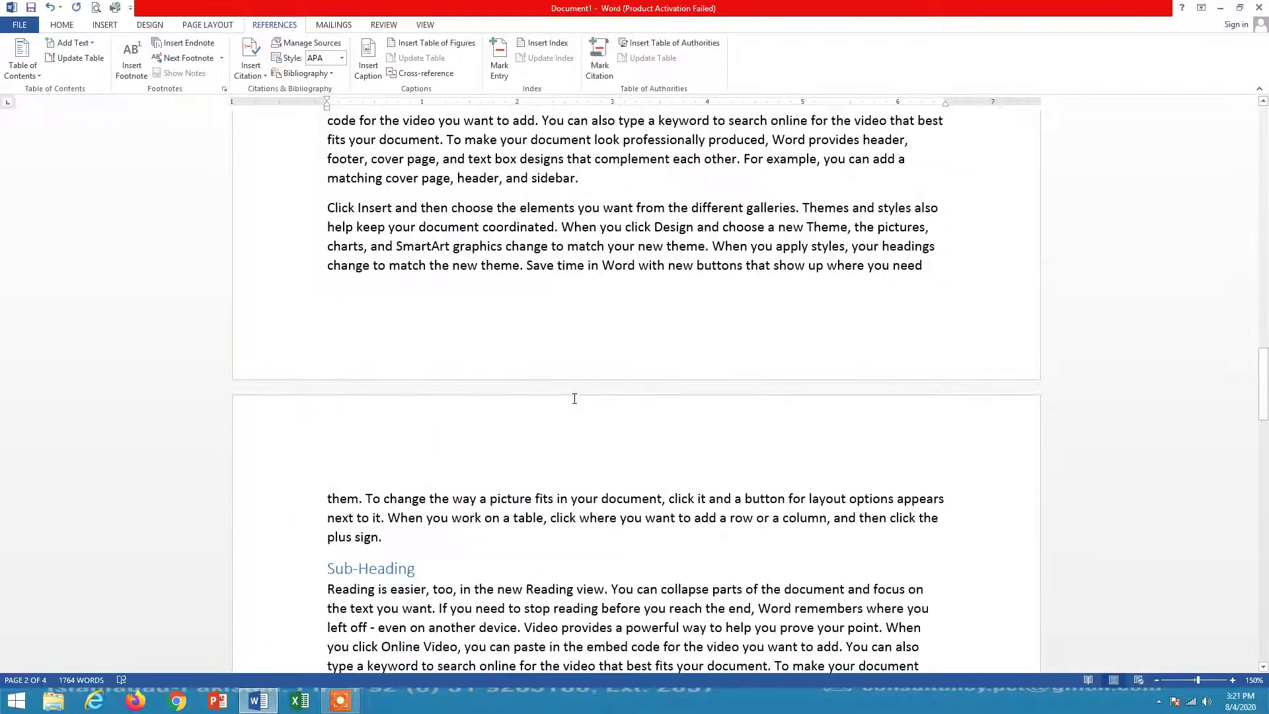
scroll(577, 395, "down", 15)
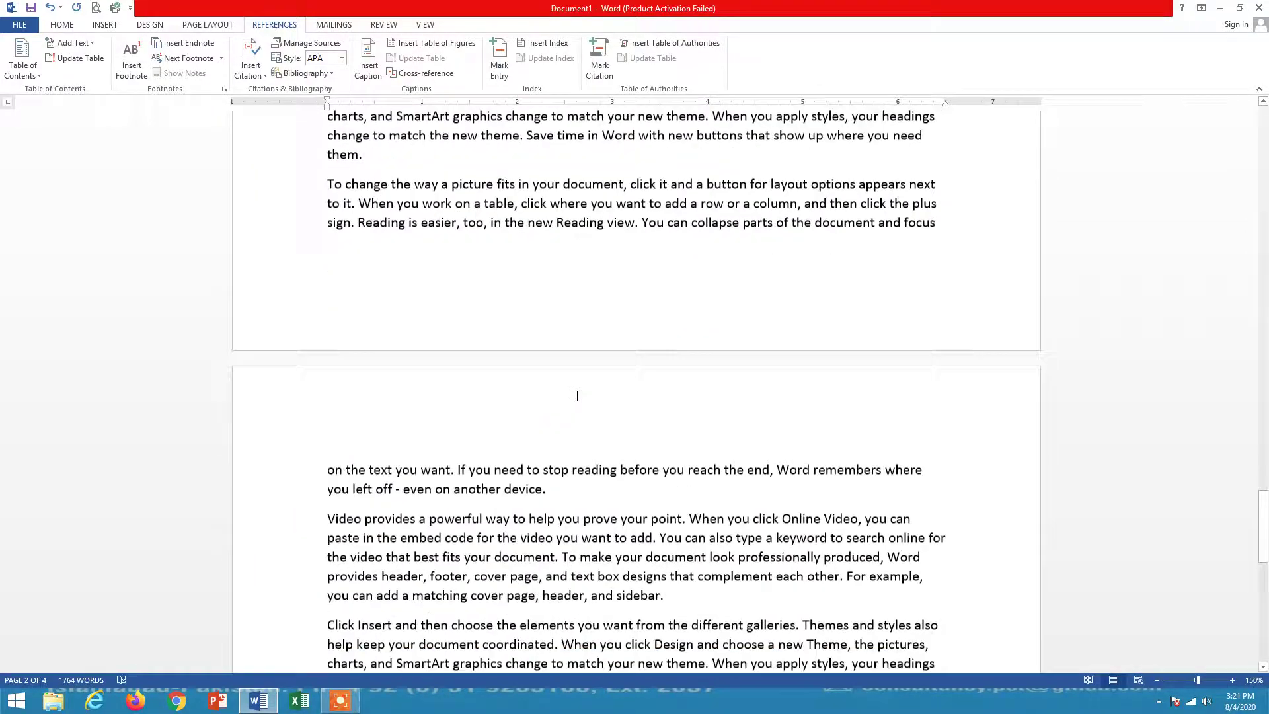
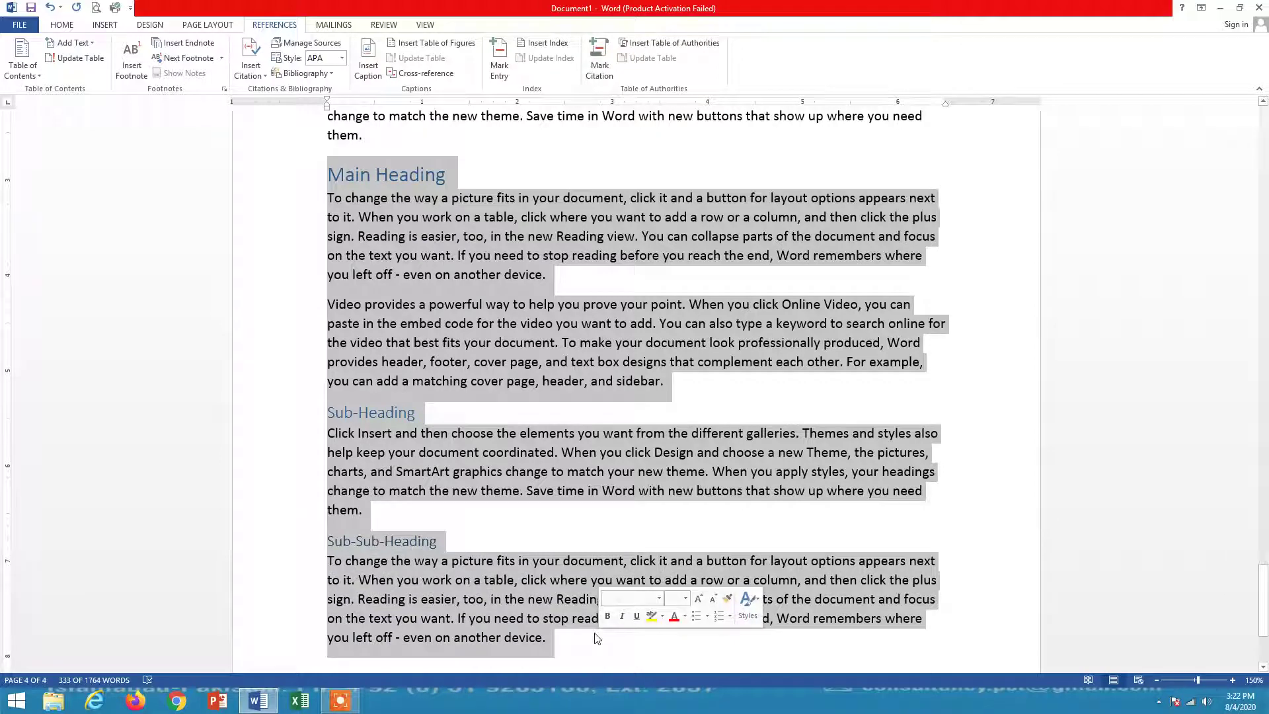
scroll(593, 633, "down", 3)
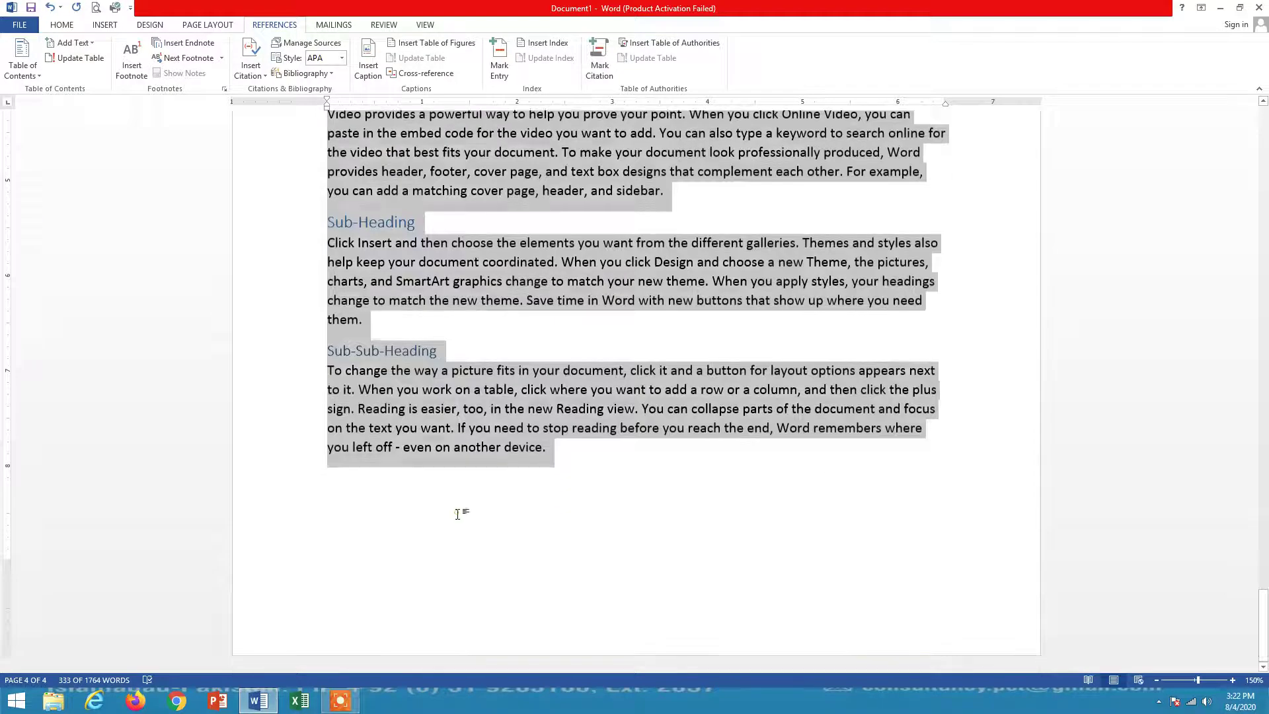
left_click(462, 513)
key("ctrl+v")
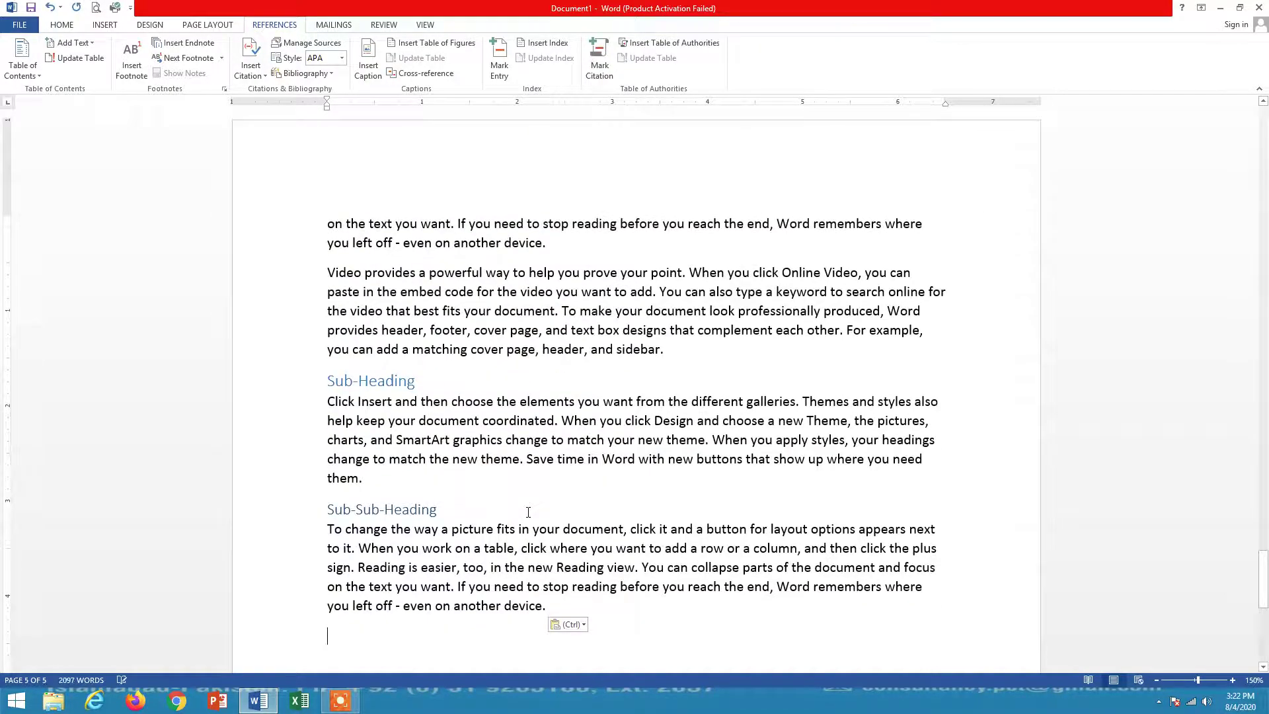
key("ctrl+v")
key("ctrl+v")
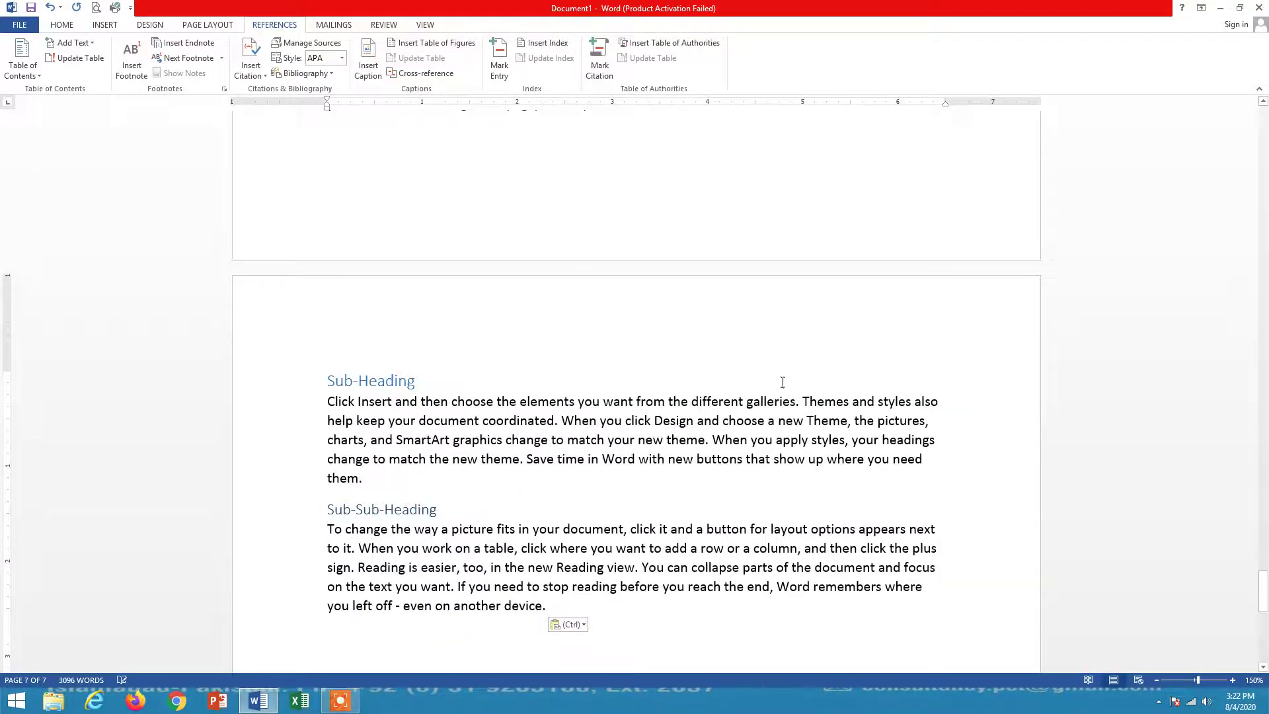
- Update the entire table of contents on page 1 to include the headings of the appended sections
scroll(835, 428, "up", 5)
left_click_drag(1264, 549, 1266, 111)
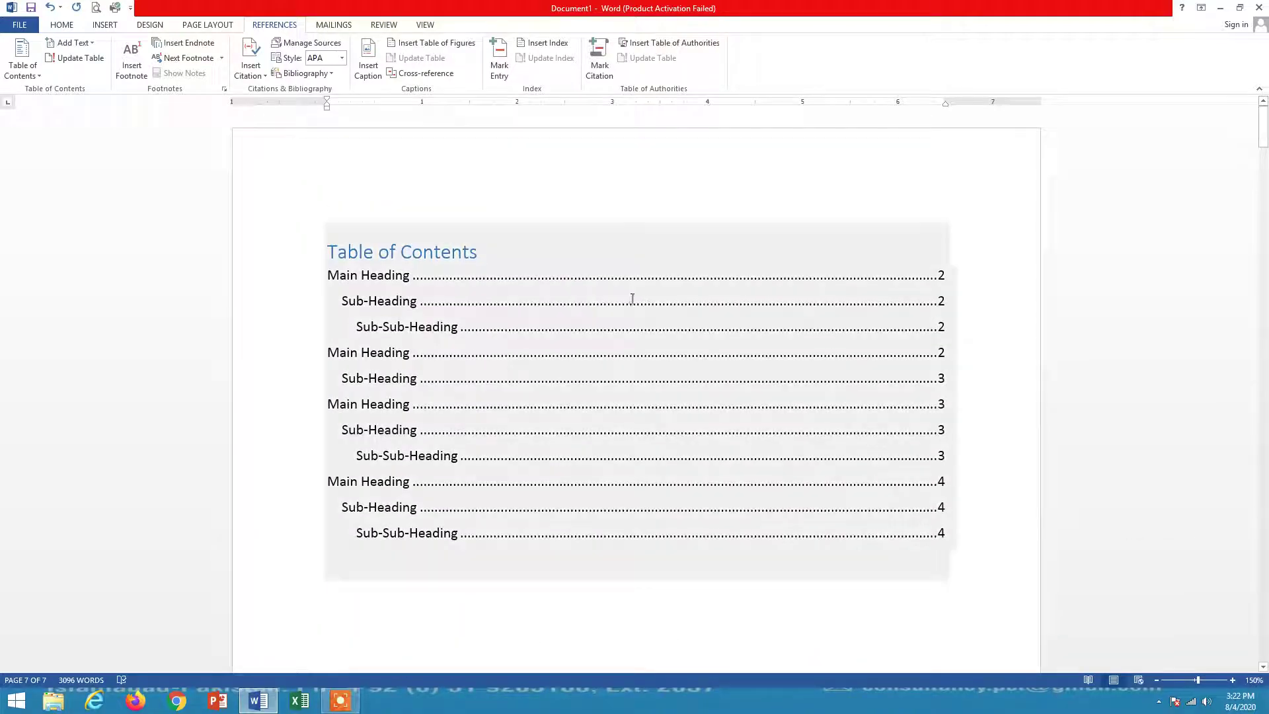
left_click(400, 251)
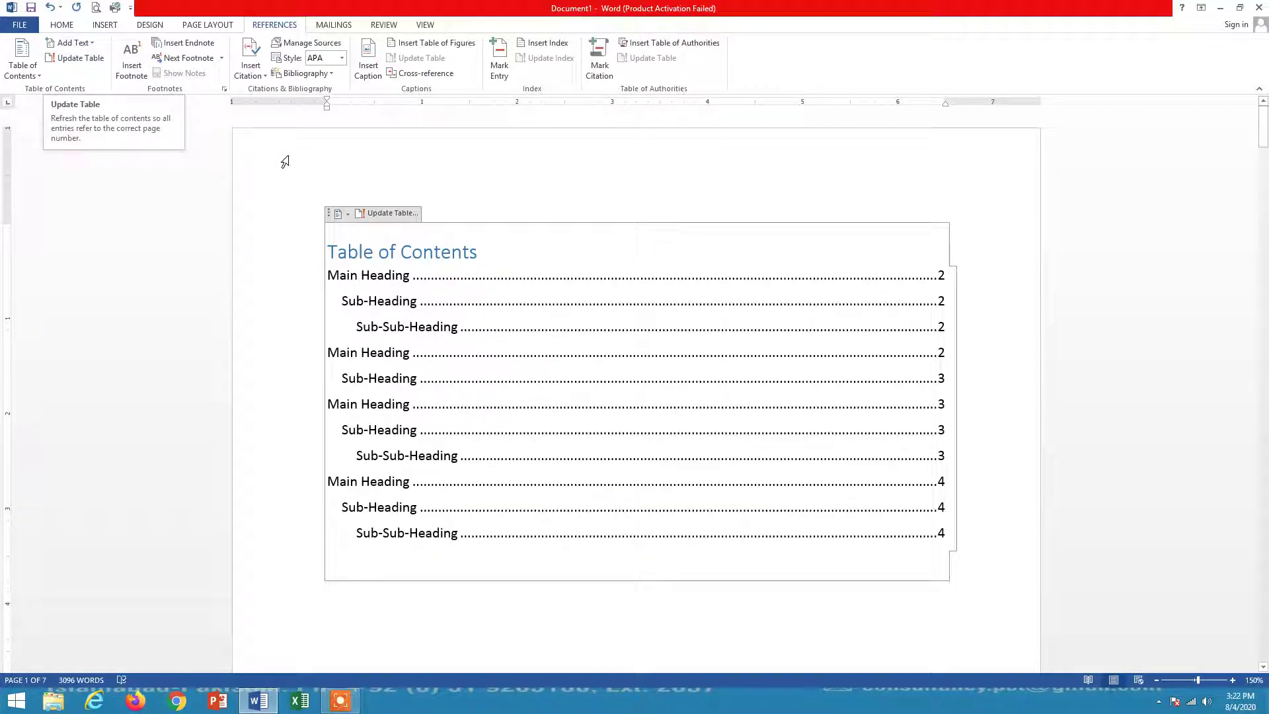
left_click(83, 60)
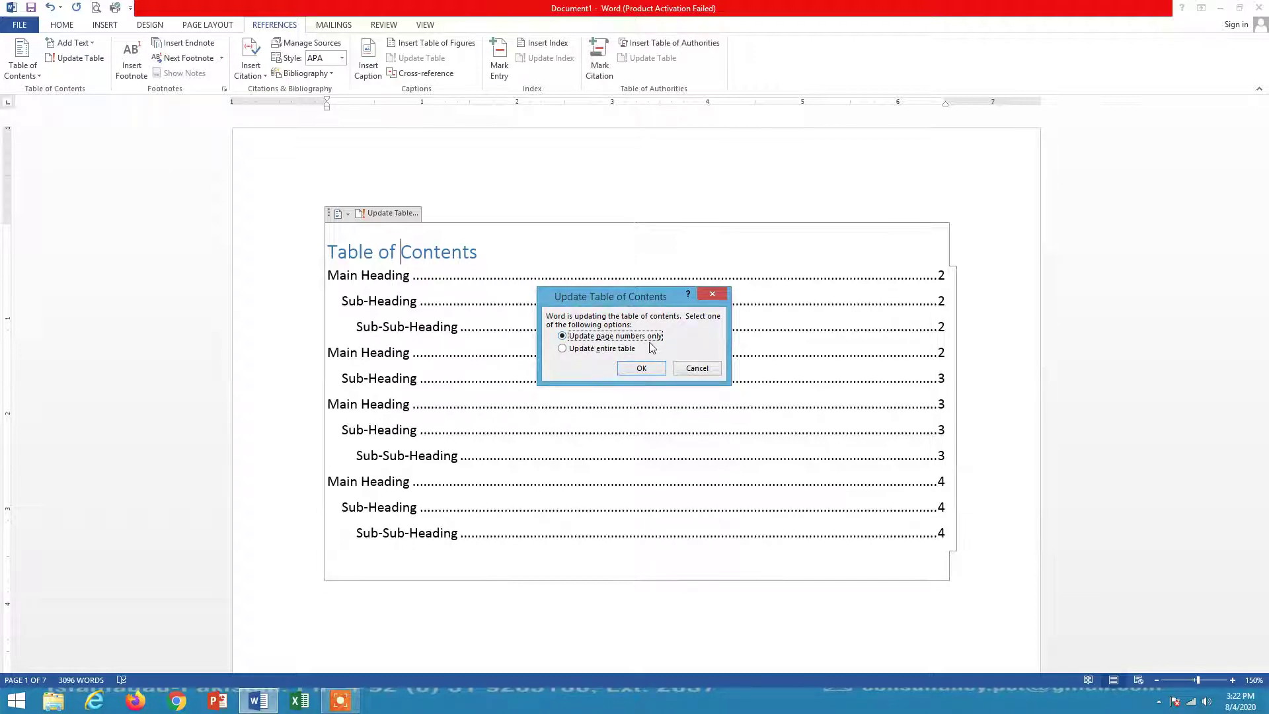
left_click(570, 350)
left_click(642, 369)
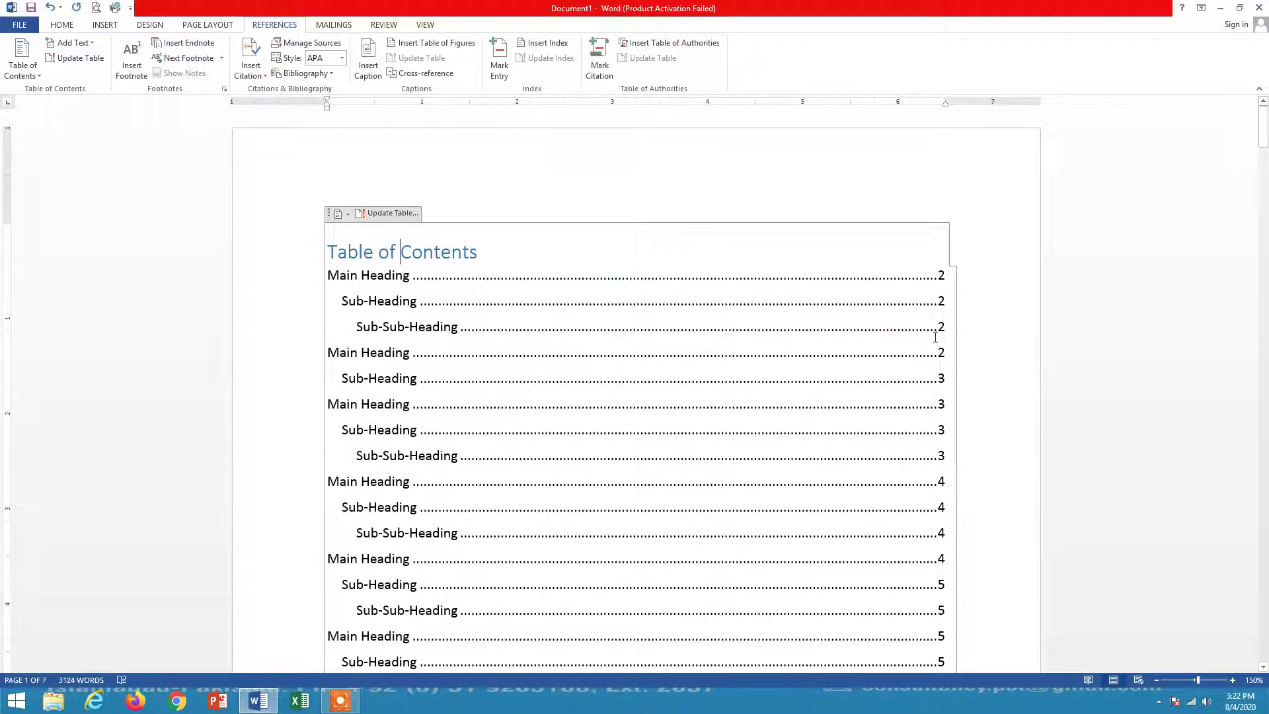
scroll(880, 402, "down", 6)
scroll(627, 451, "up", 5)
scroll(674, 447, "down", 2)
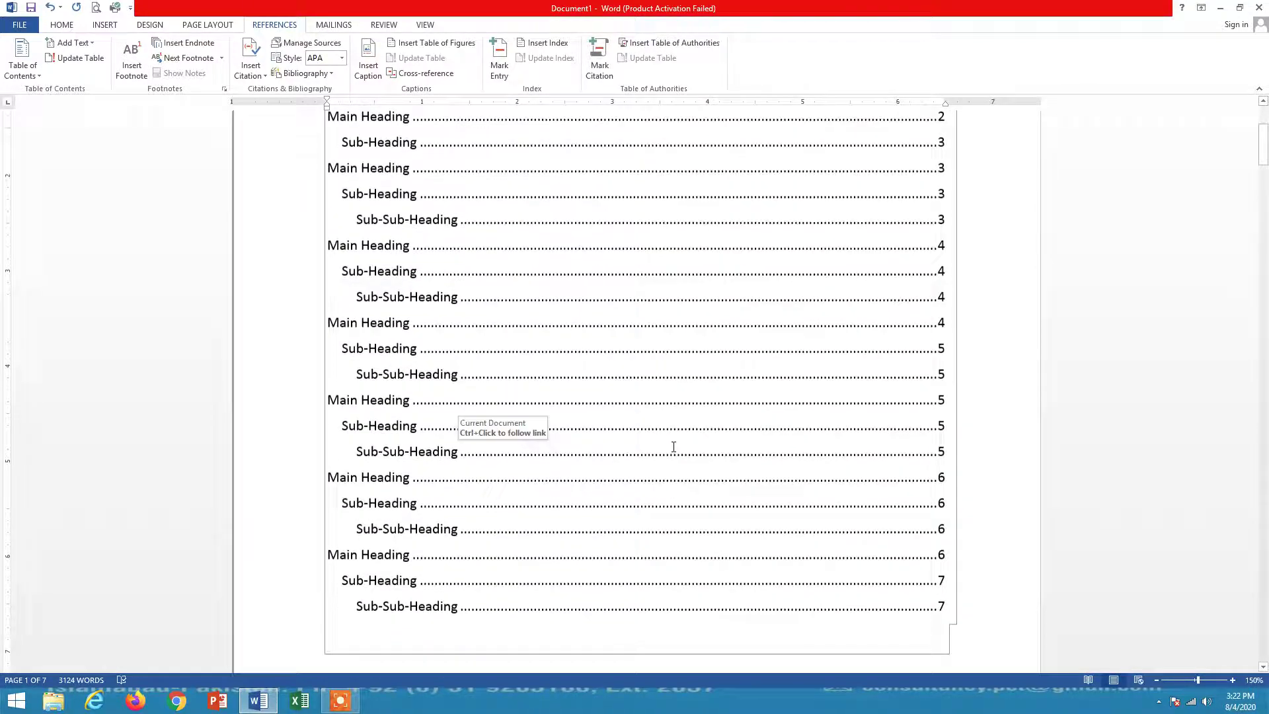
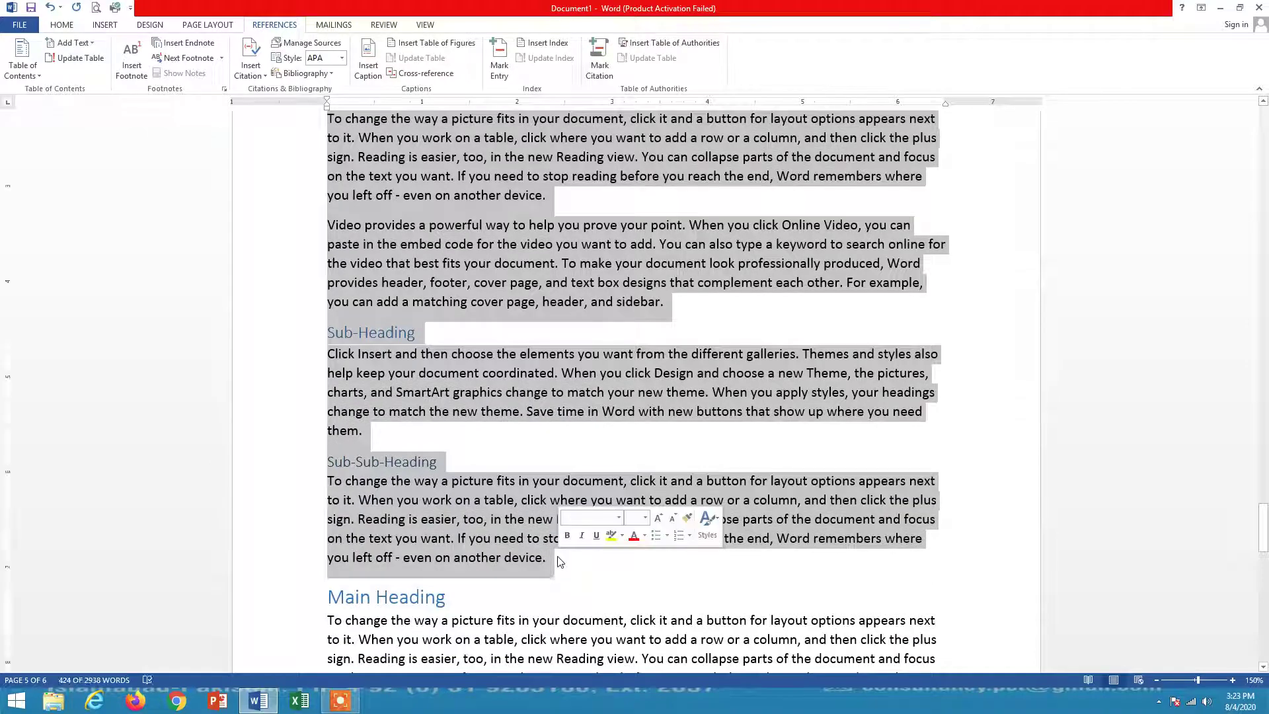
- Delete the selected passage on page 5 and the document's final Sub-Heading and Sub-Sub-Heading with their paragraphs
key("Left")
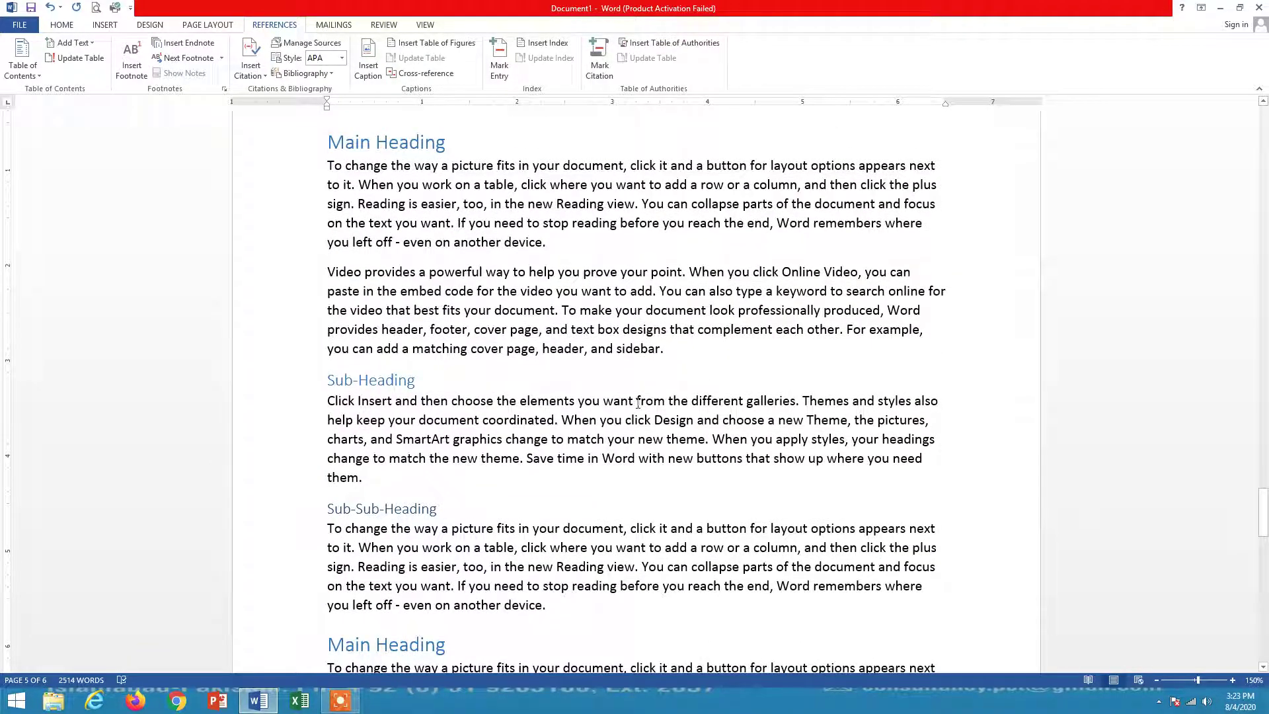
scroll(642, 604, "down", 10)
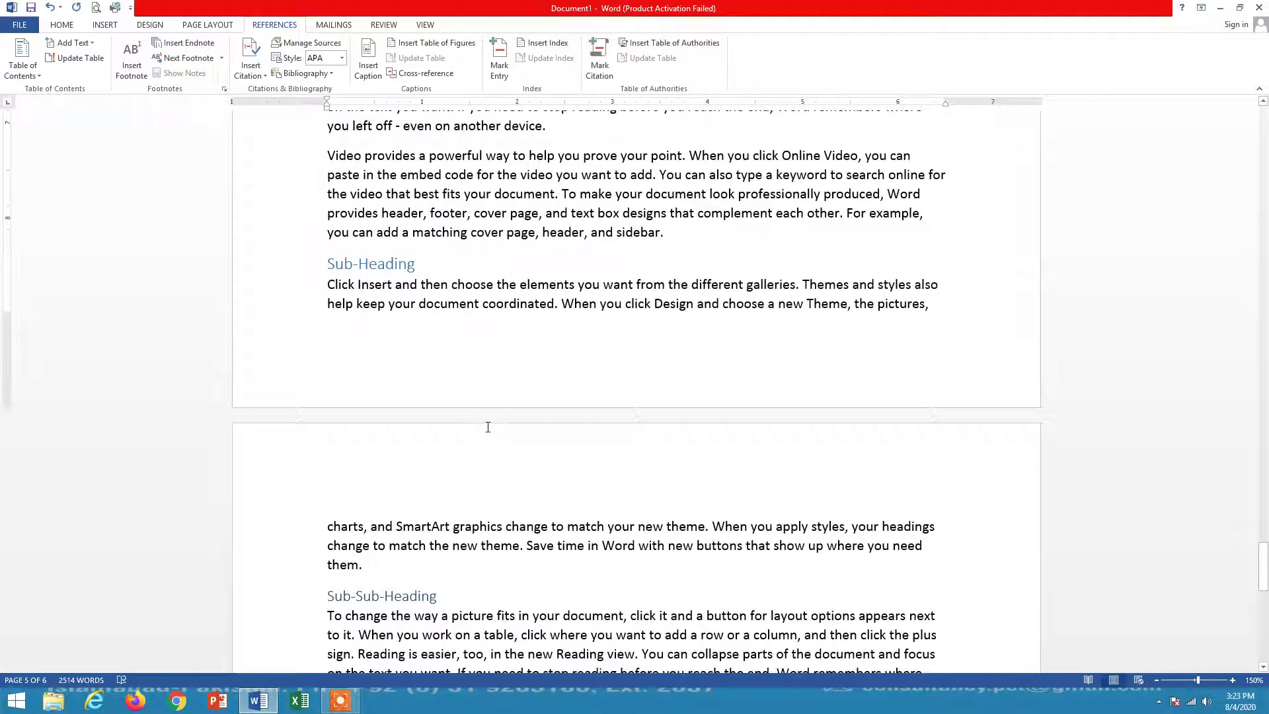
left_click_drag(329, 260, 565, 455)
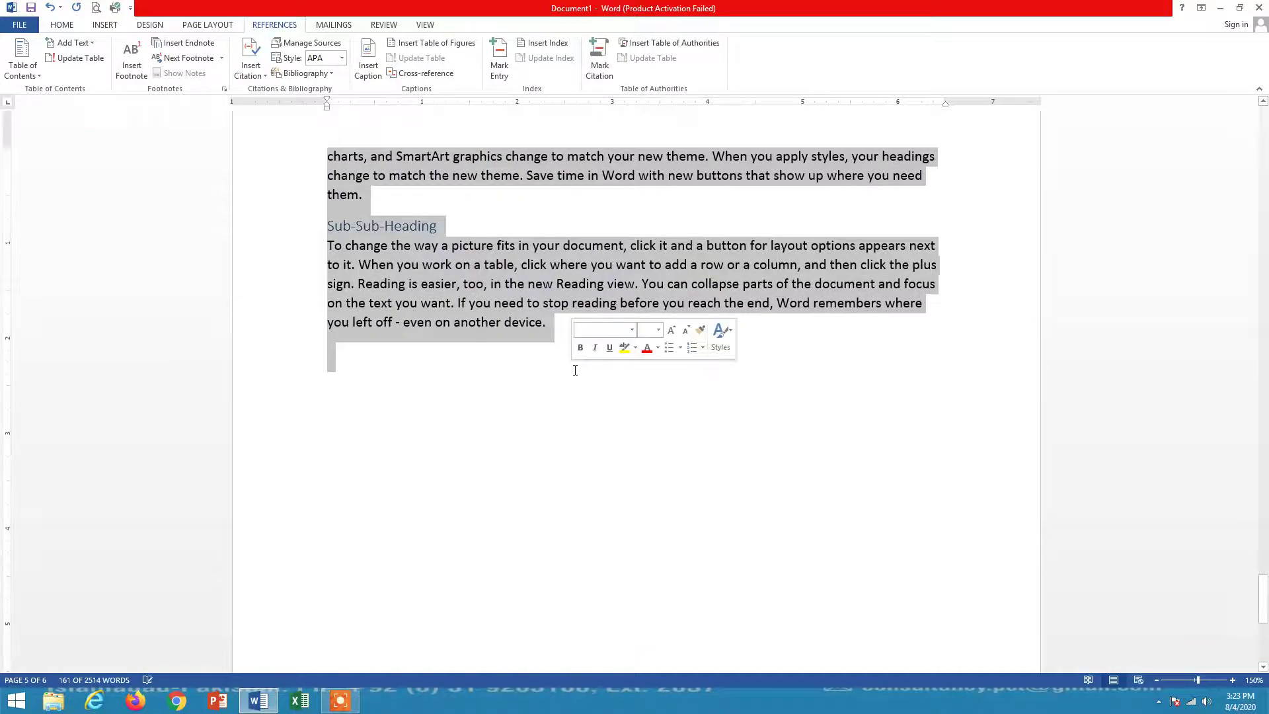
key("Delete")
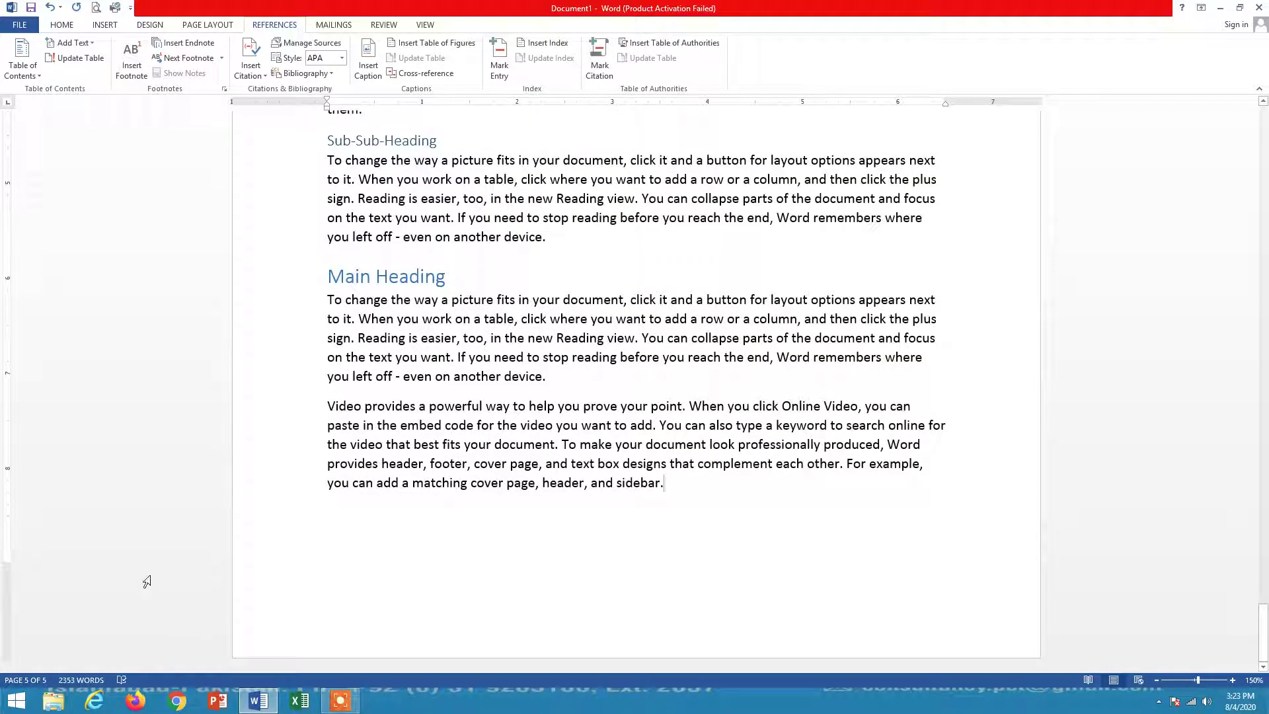
- Refresh the whole table of contents on page 1, entries and page numbers, to match the shortened document
scroll(1025, 562, "up", 10)
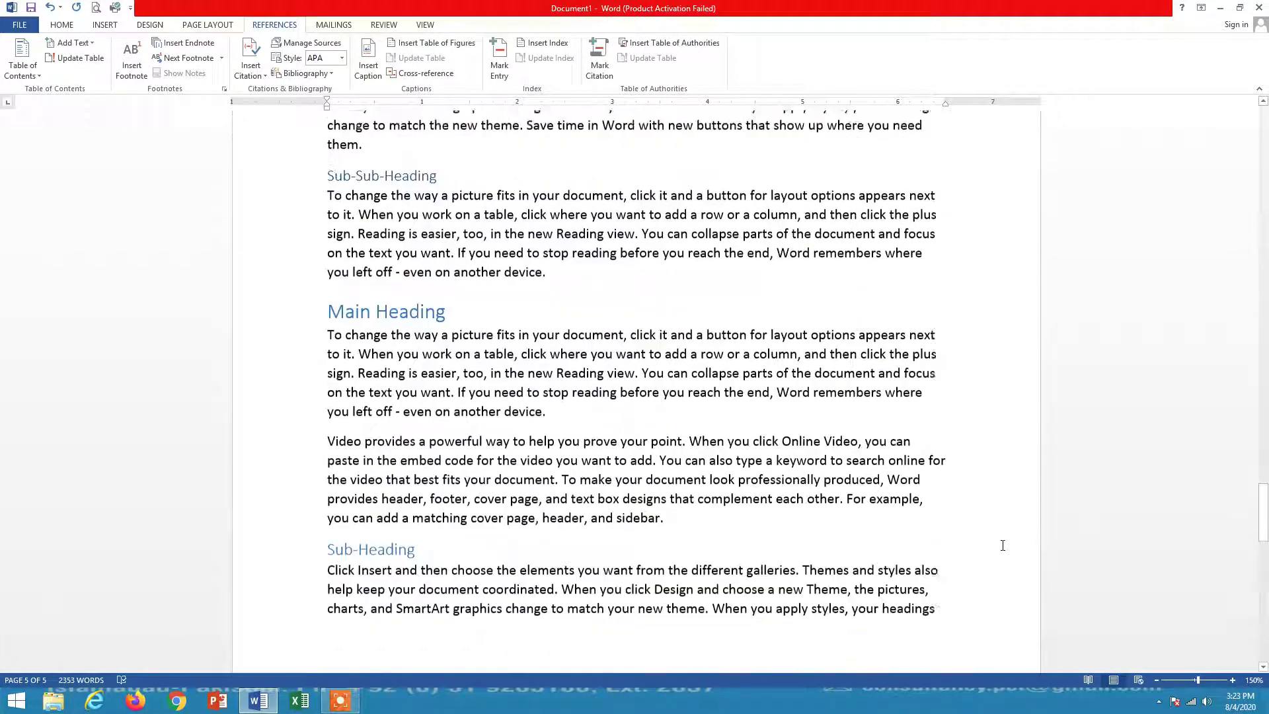
scroll(1003, 545, "up", 10)
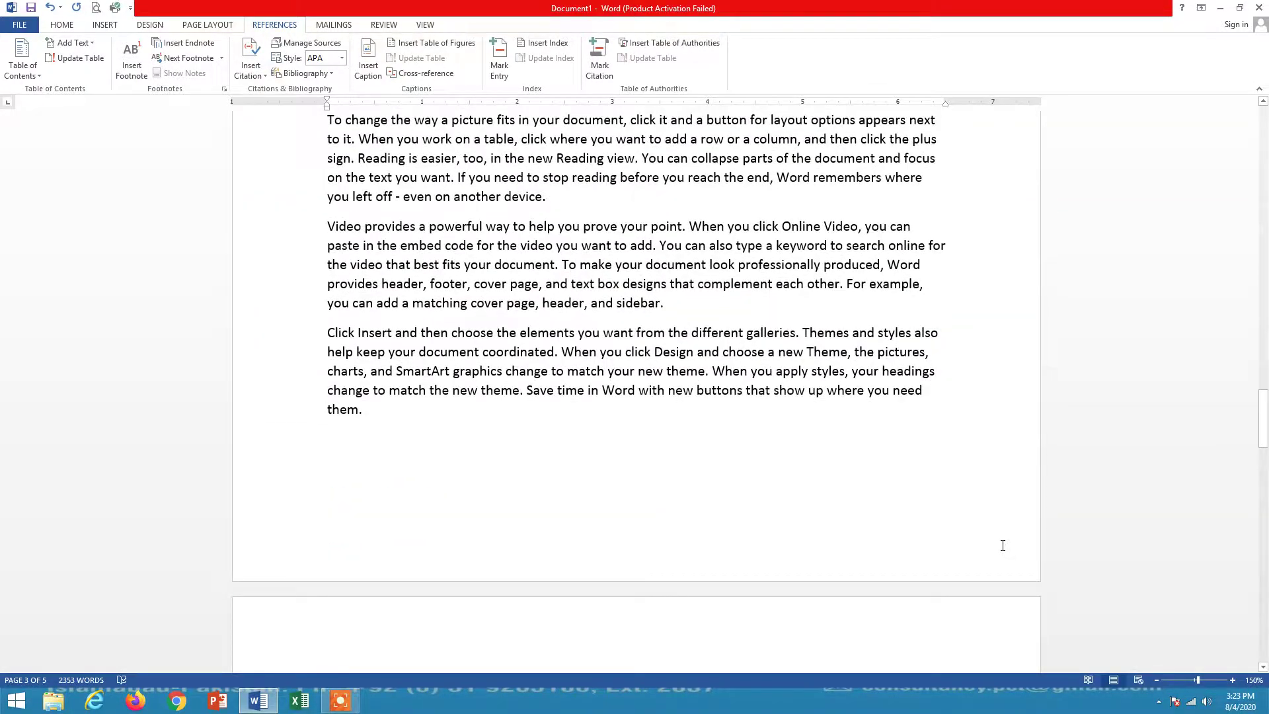
scroll(1003, 545, "up", 10)
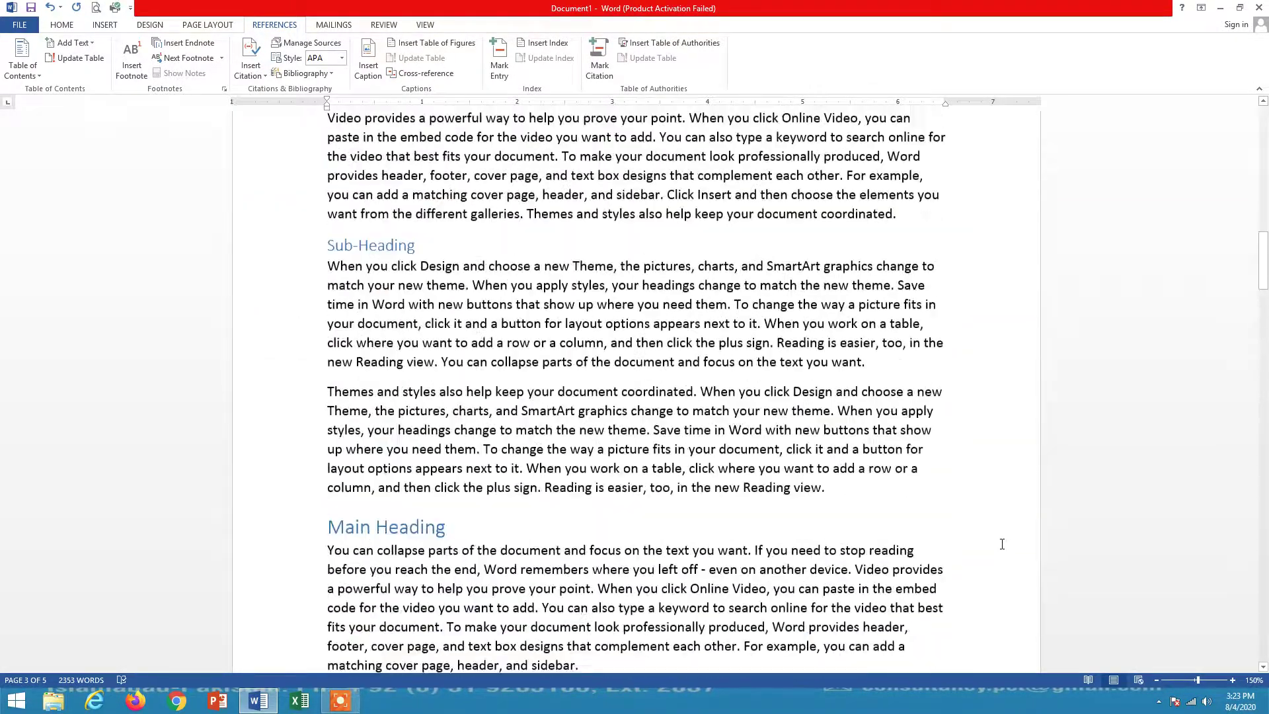
scroll(1002, 544, "up", 10)
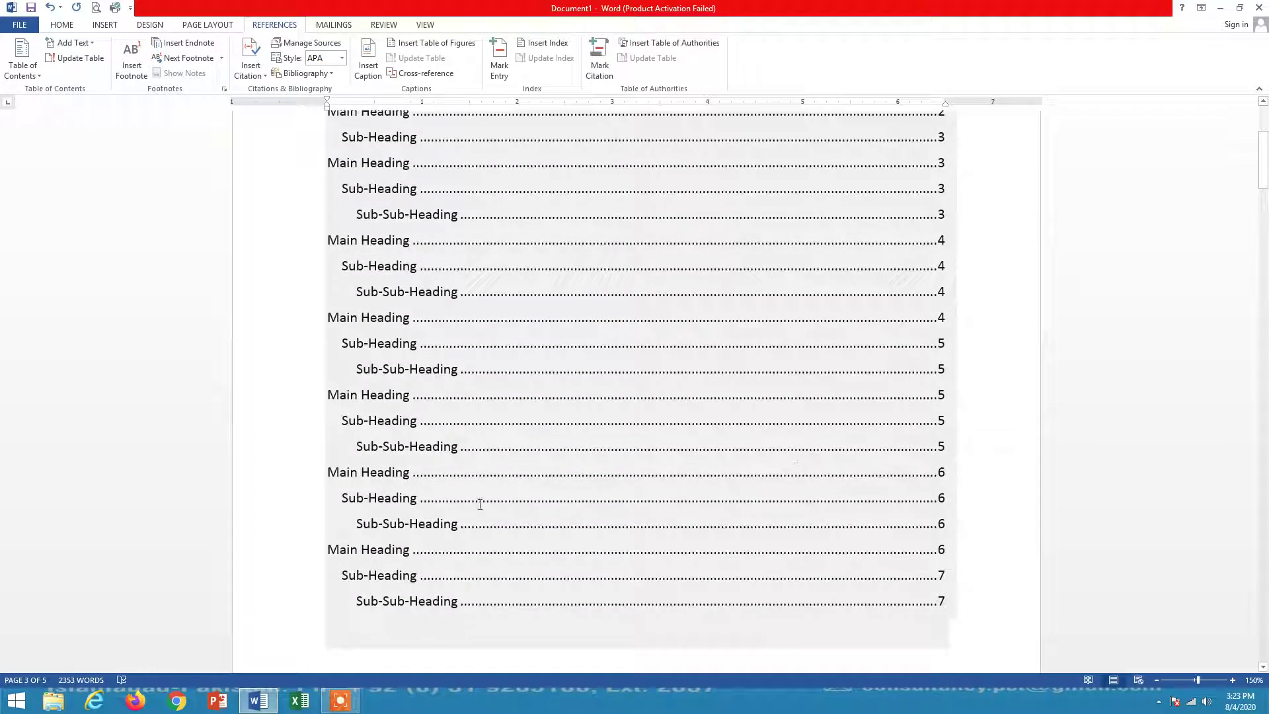
scroll(572, 501, "up", 4)
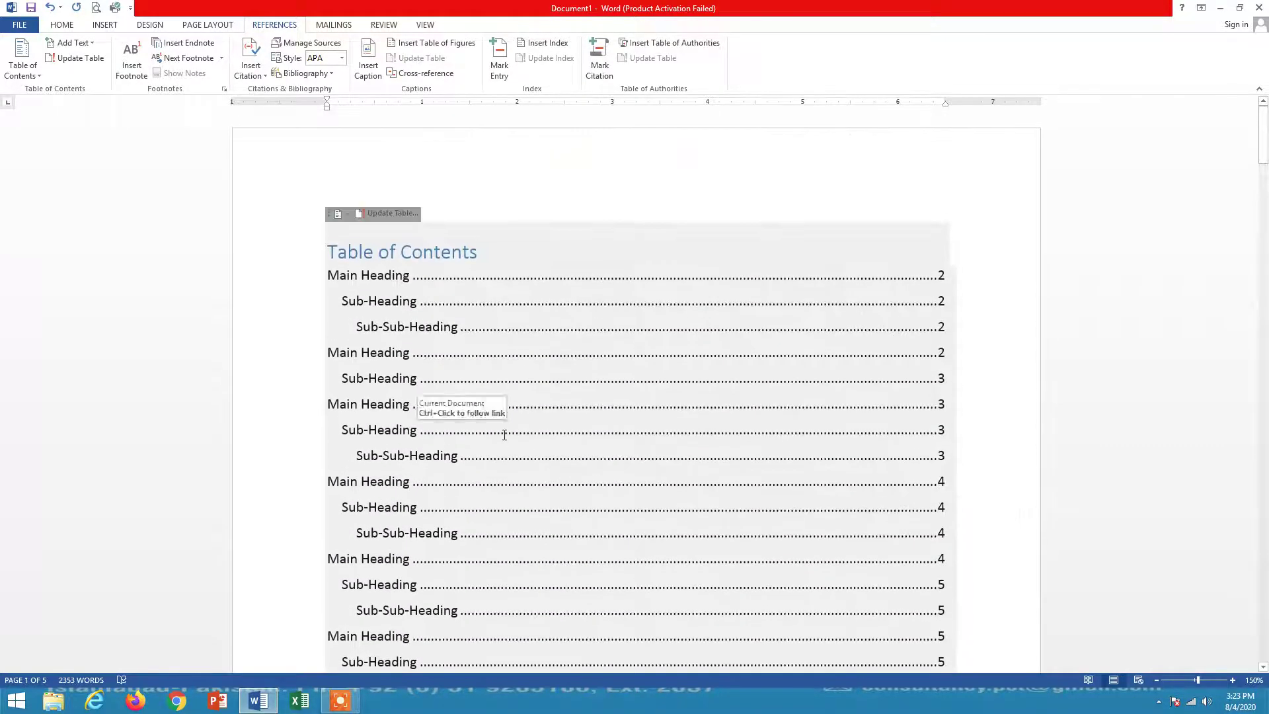
left_click(435, 251)
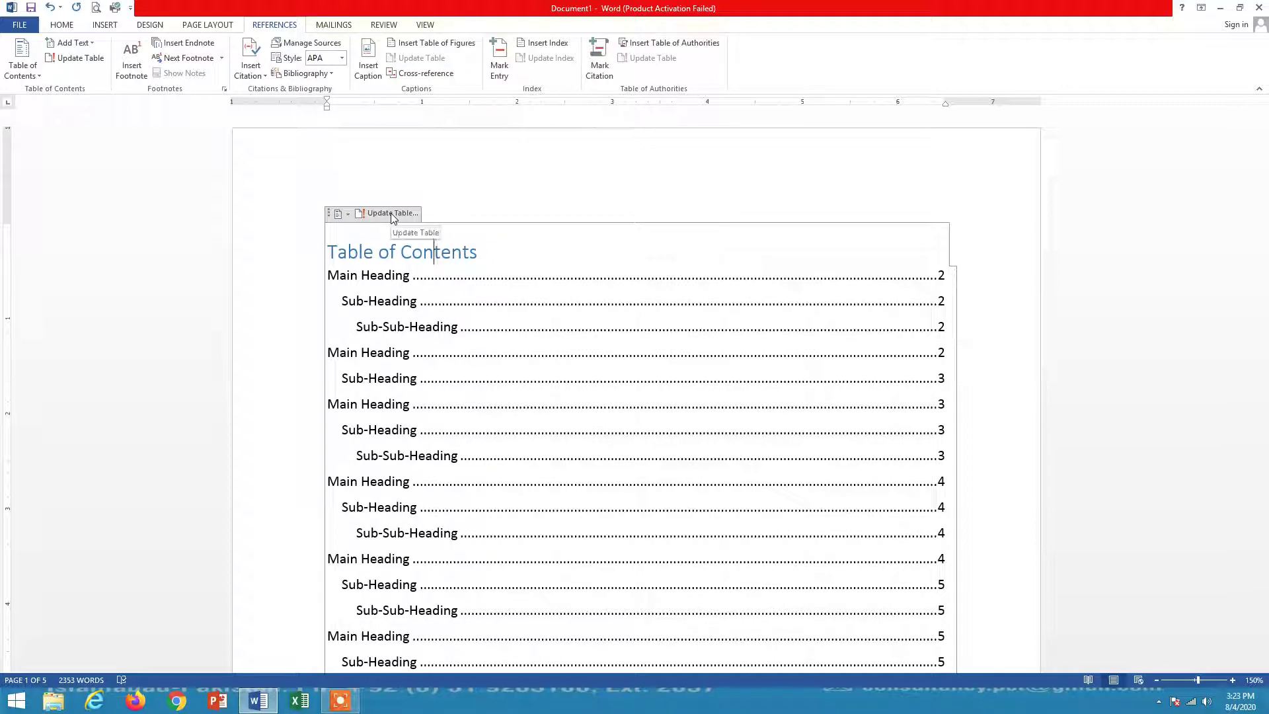
left_click(392, 217)
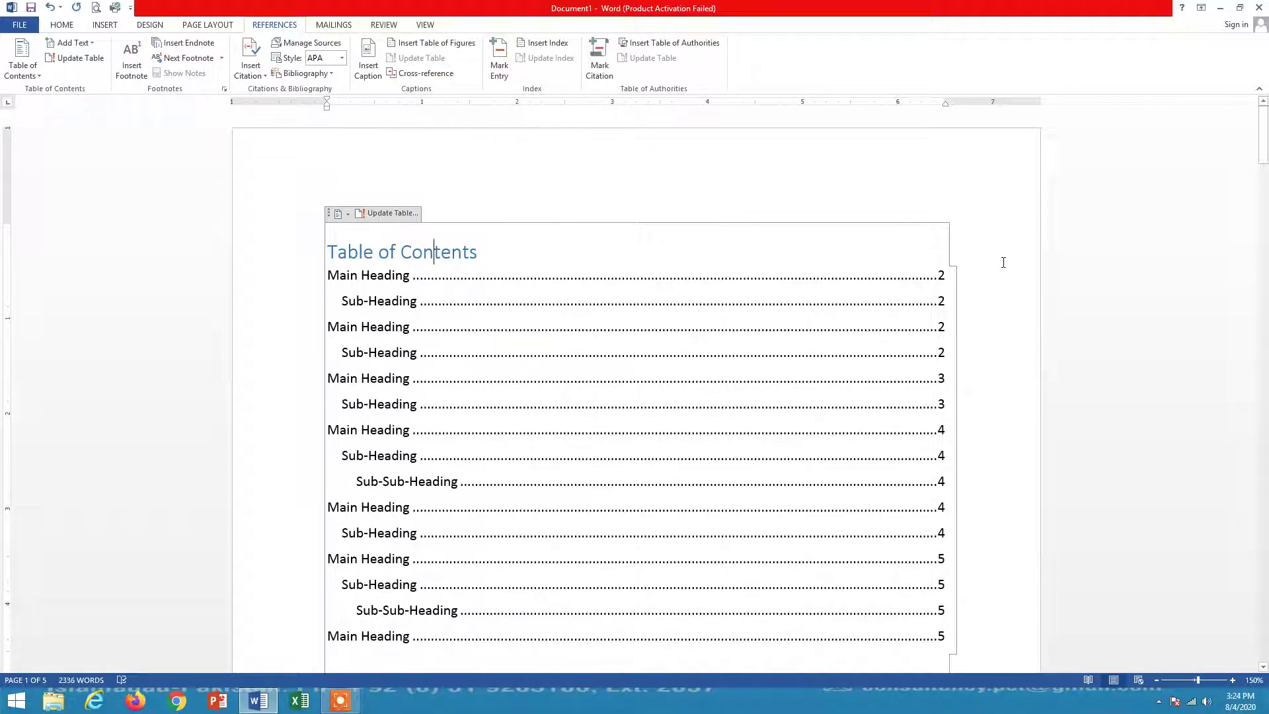
scroll(992, 265, "down", 3)
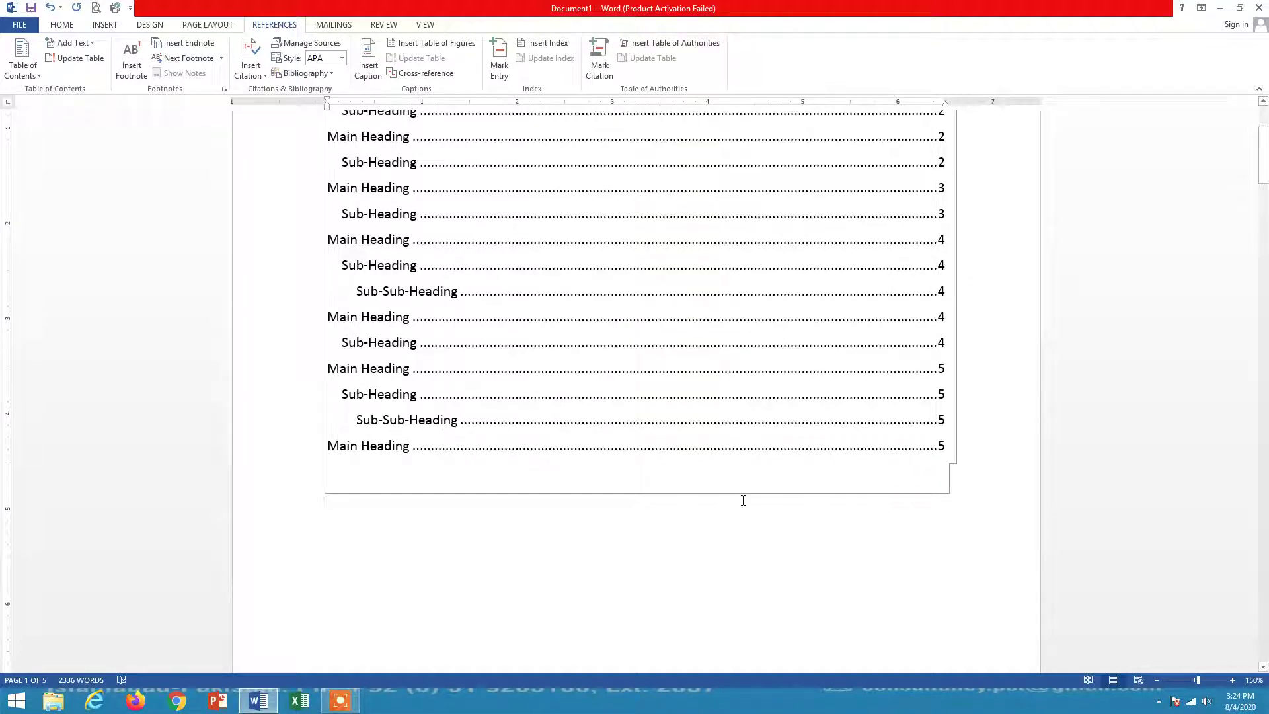
scroll(743, 501, "up", 3)
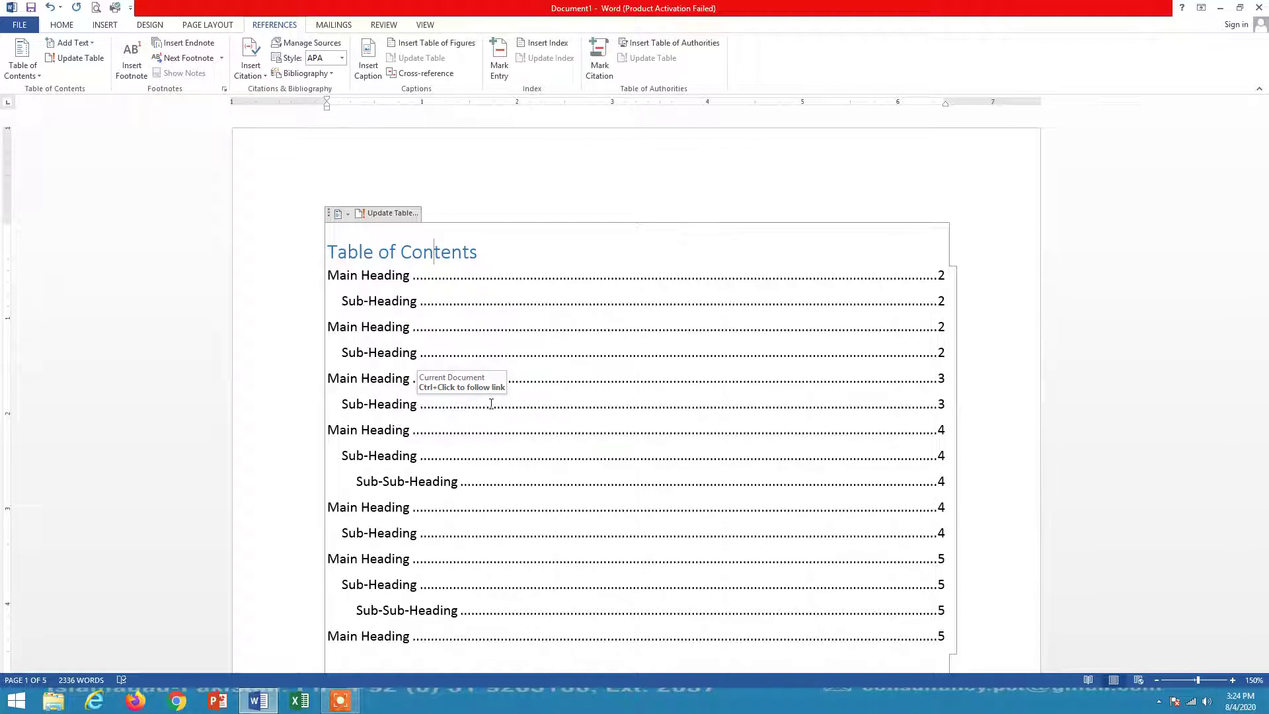
scroll(602, 402, "down", 10)
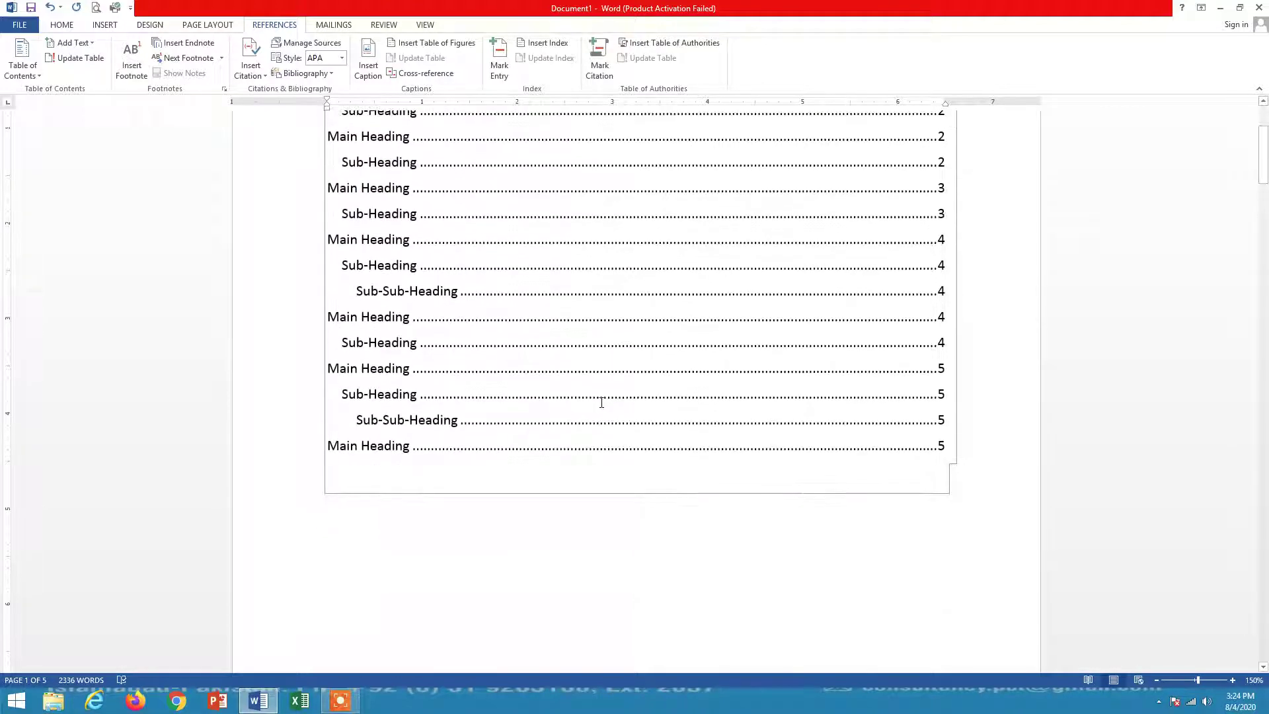
- Add a "Heading-3" line on page 3 above the paragraph starting "To change the way a picture fits" and apply the Heading 3 style
scroll(572, 388, "up", 10)
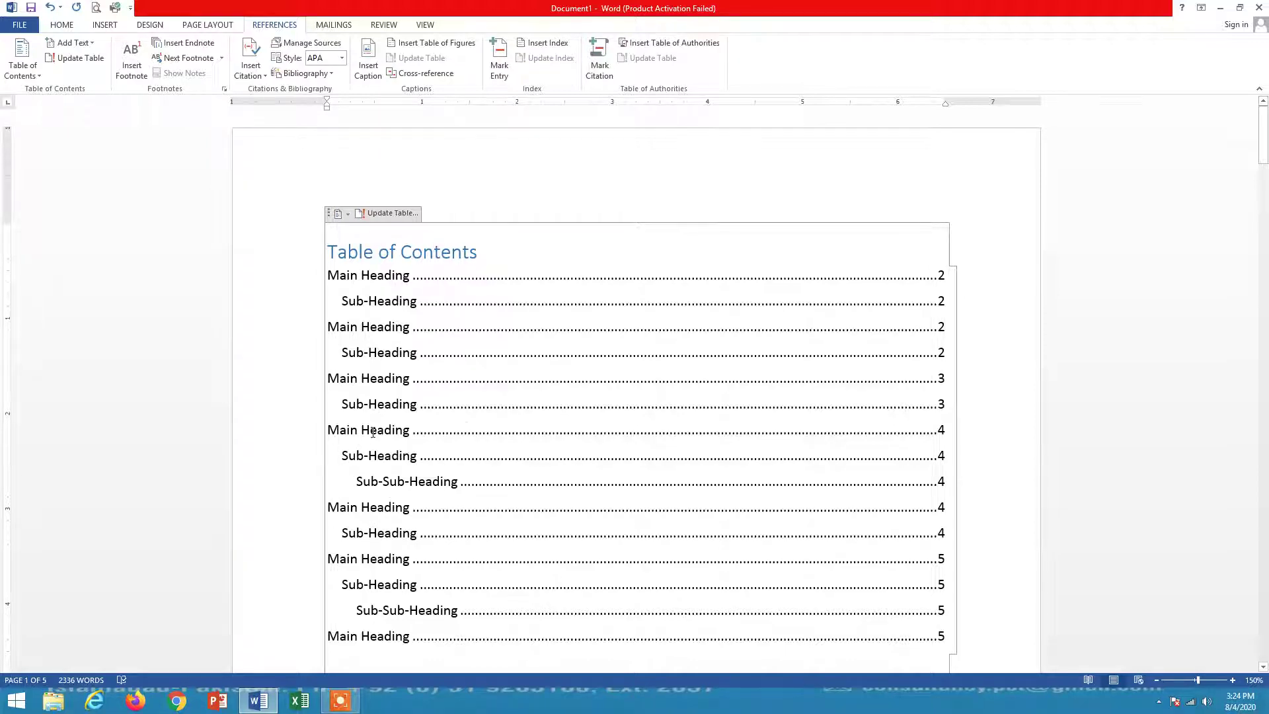
scroll(515, 491, "down", 15)
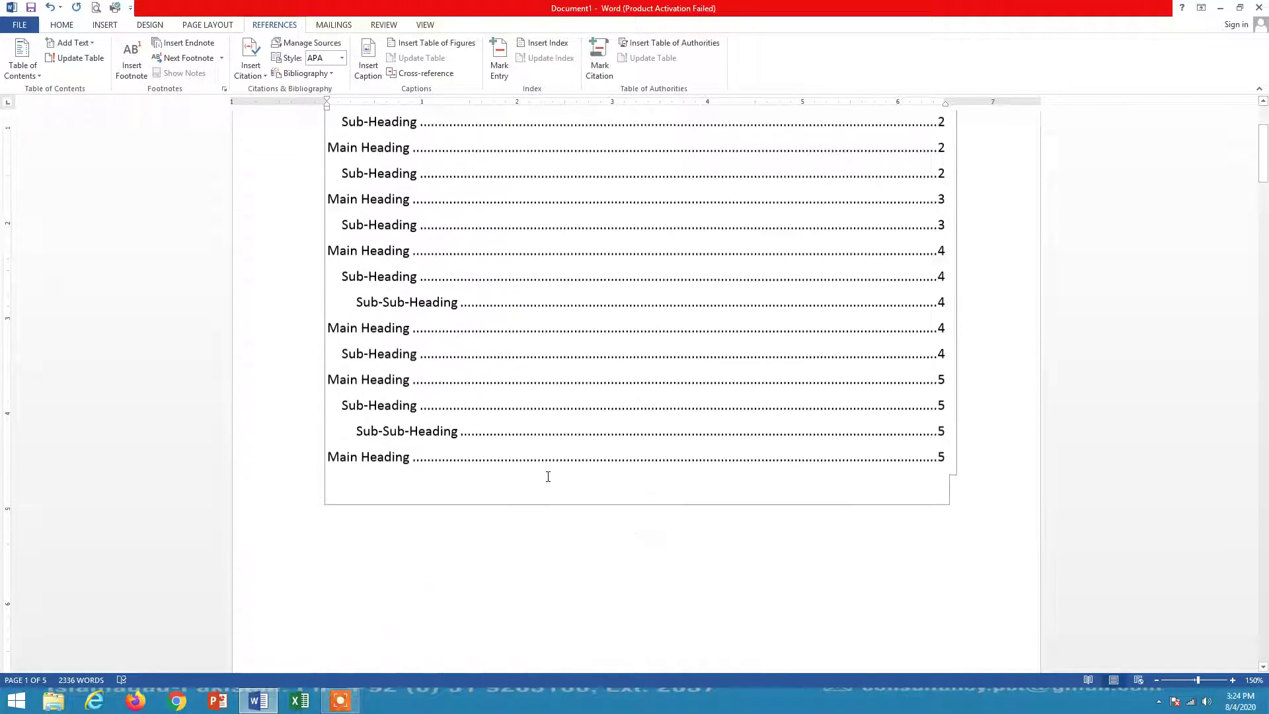
scroll(604, 474, "down", 15)
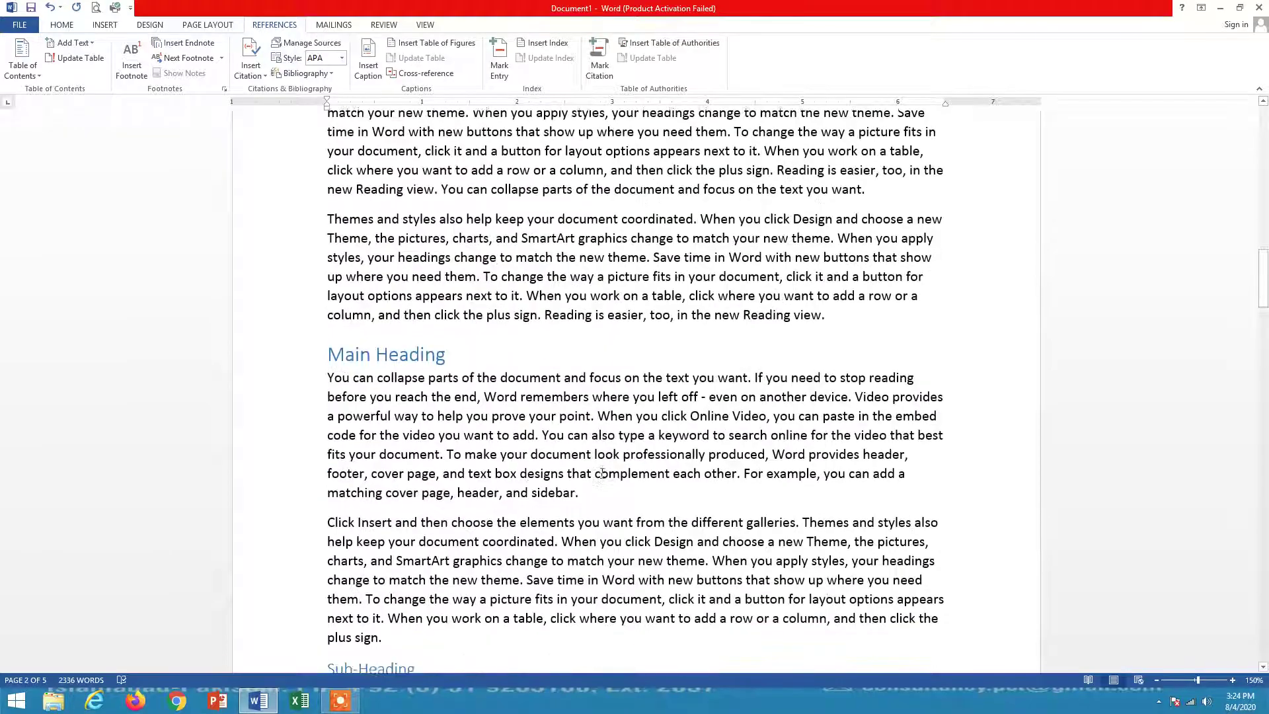
scroll(604, 474, "down", 8)
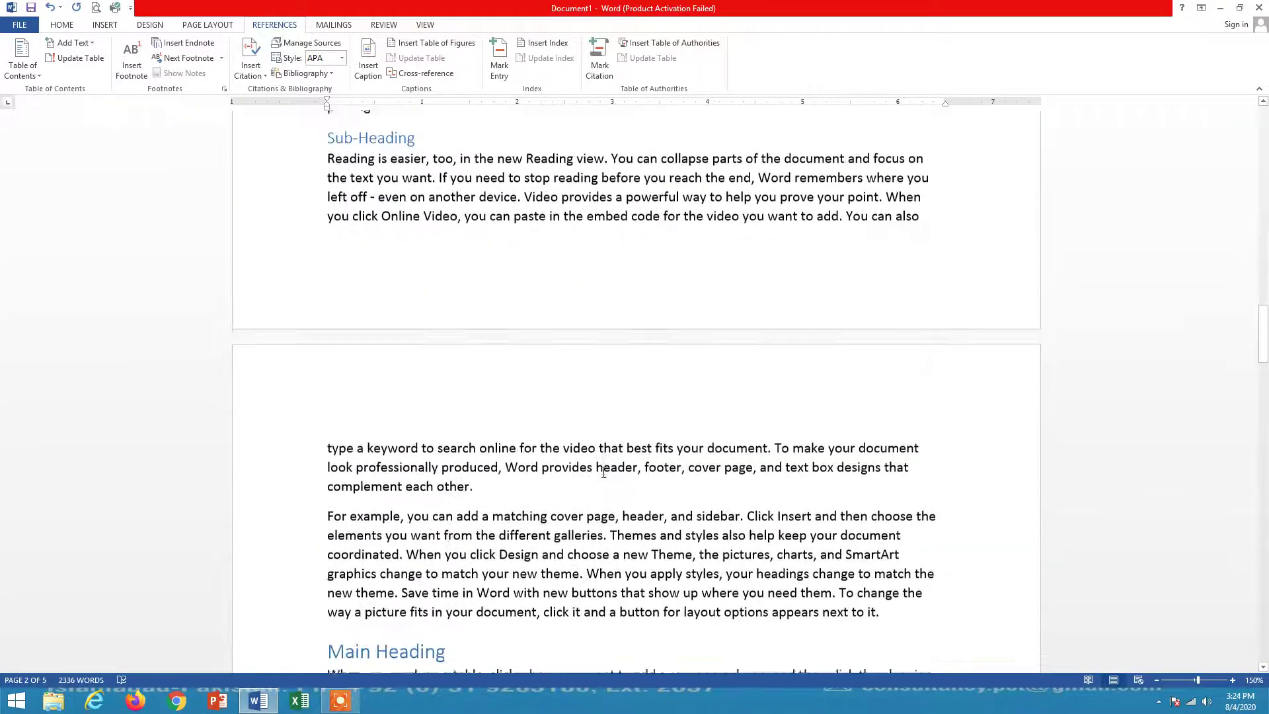
scroll(581, 382, "down", 4)
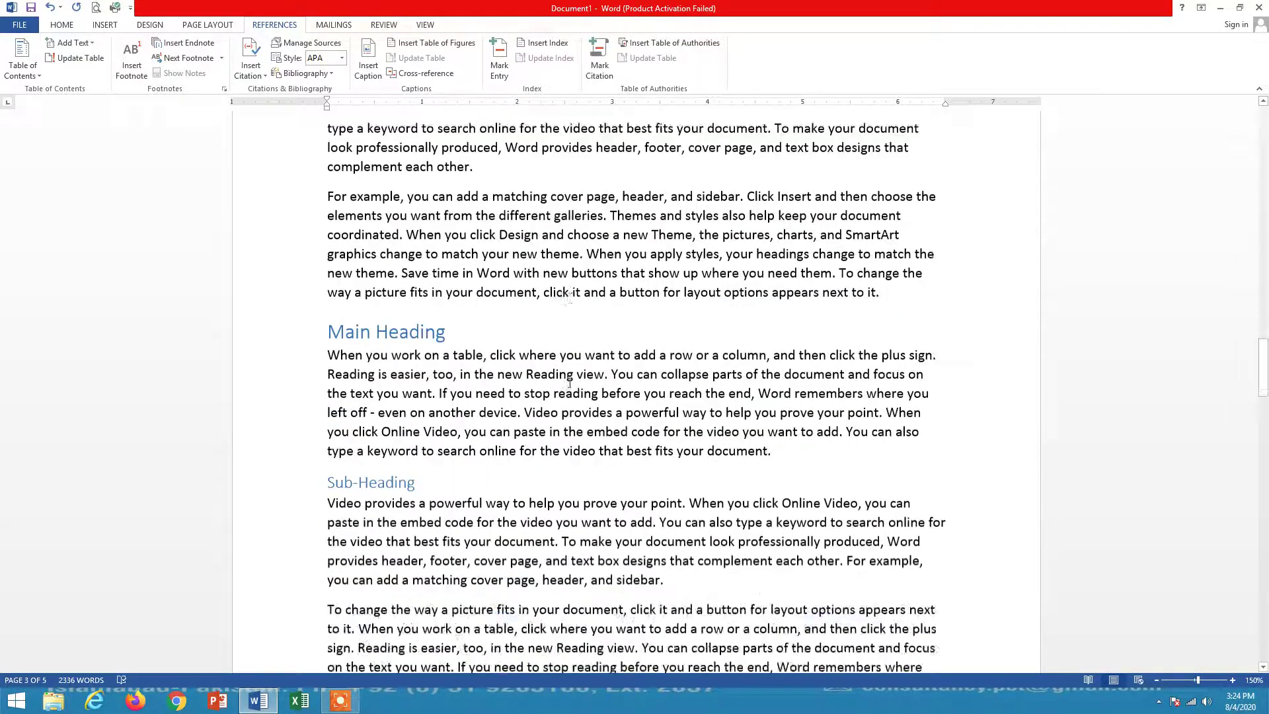
scroll(486, 373, "down", 4)
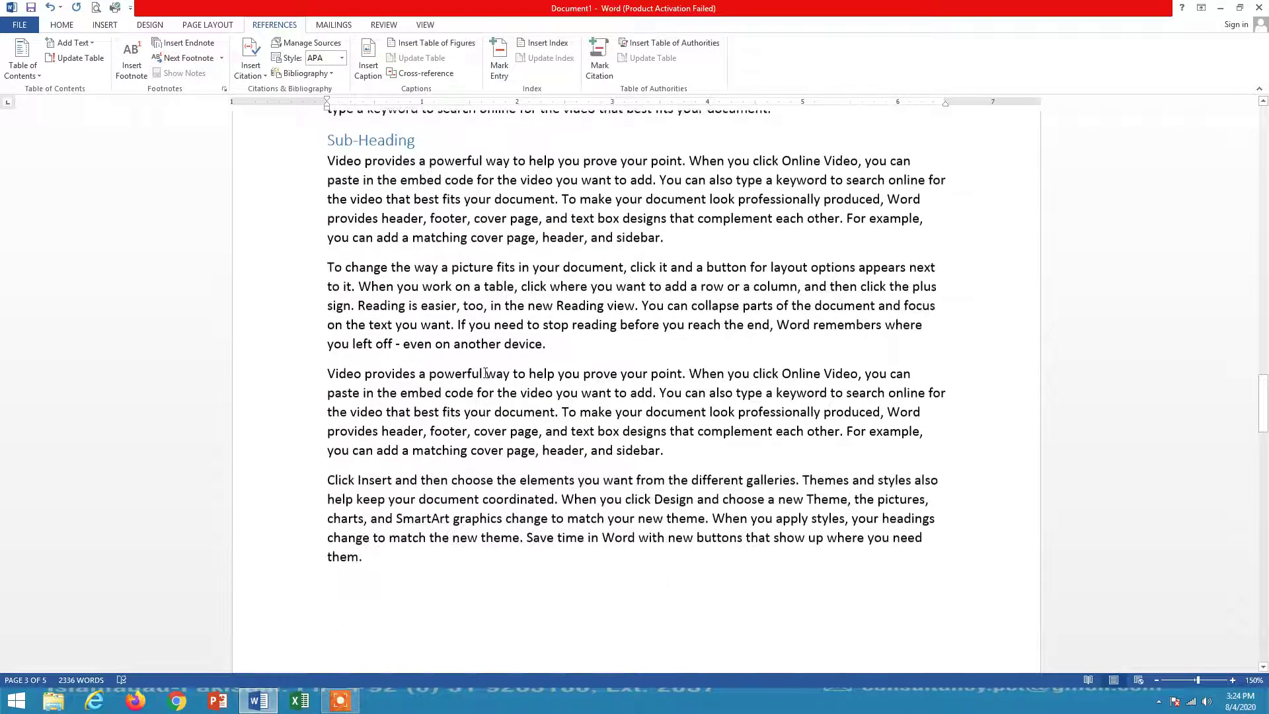
scroll(324, 395, "up", 2)
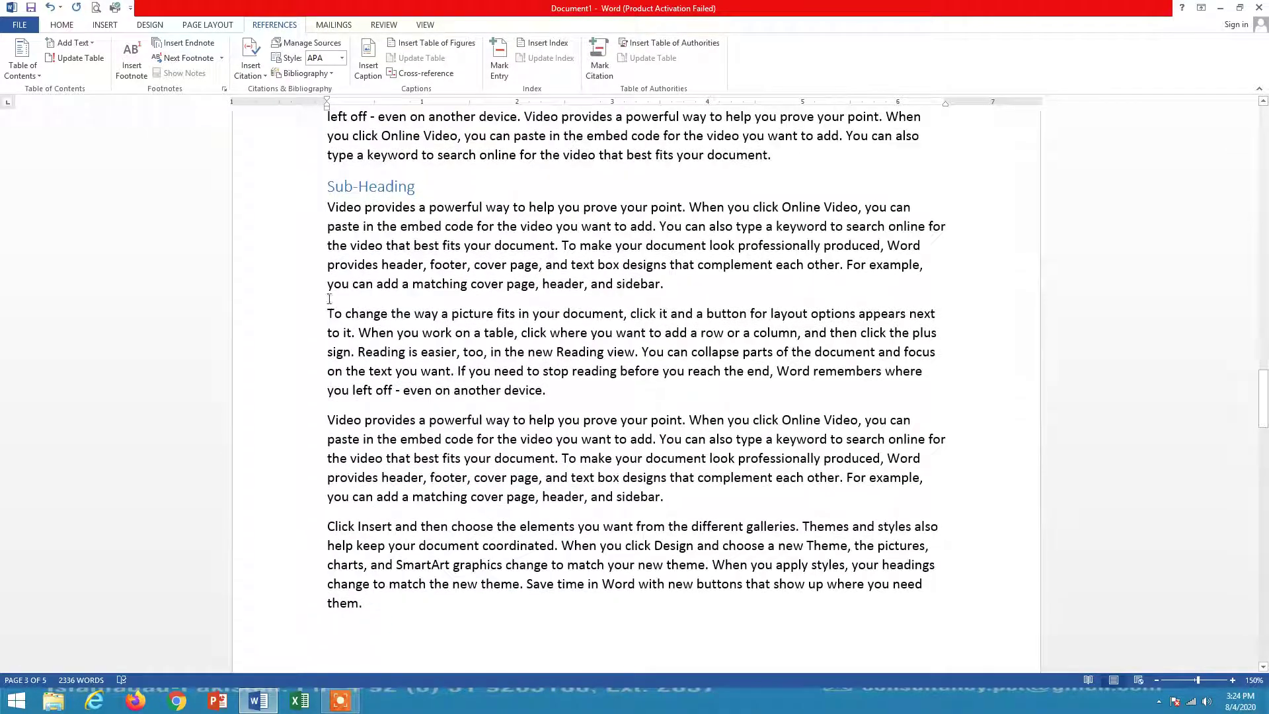
left_click(330, 301)
key("Return")
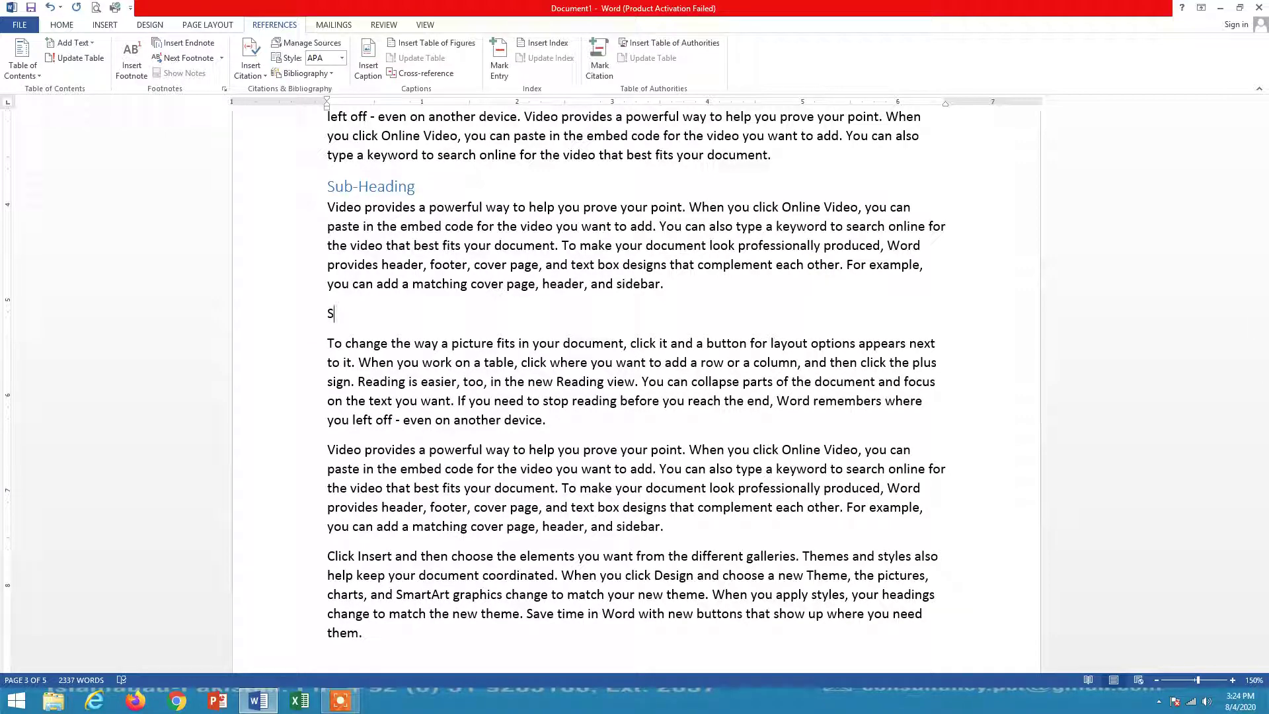
key("BackSpace")
type("Heading-3")
triple_click(346, 316)
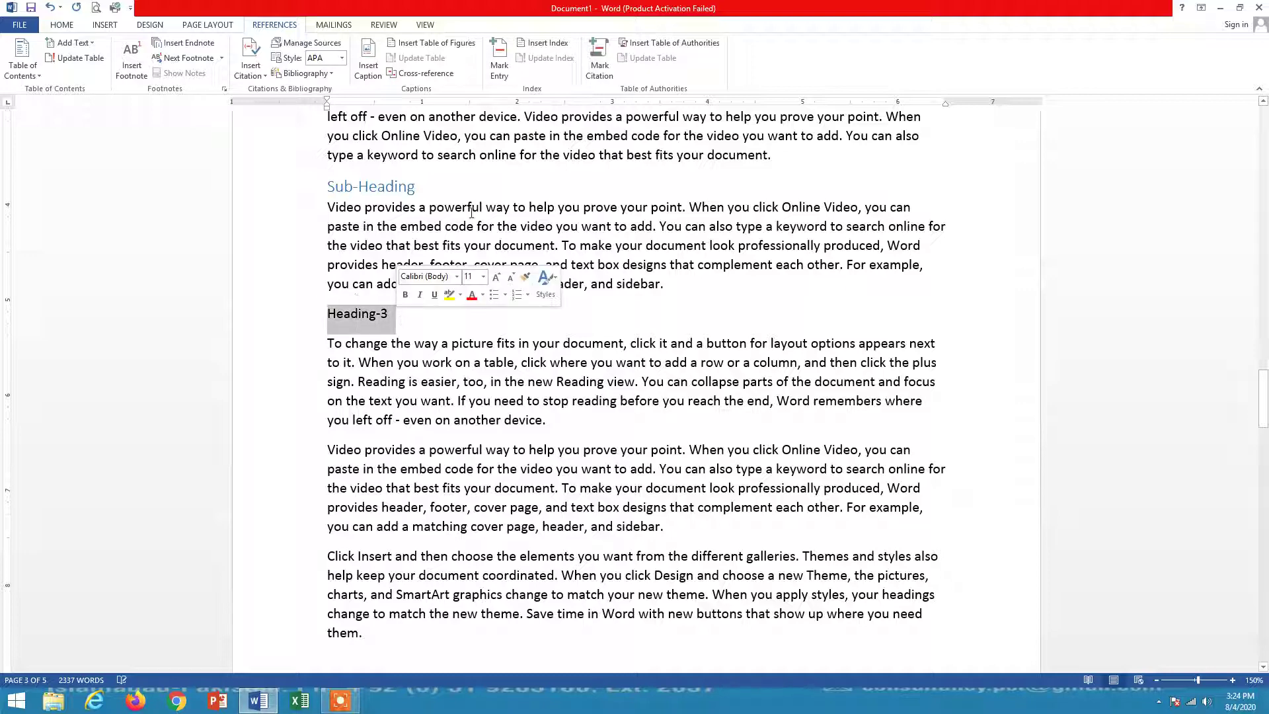
left_click(61, 25)
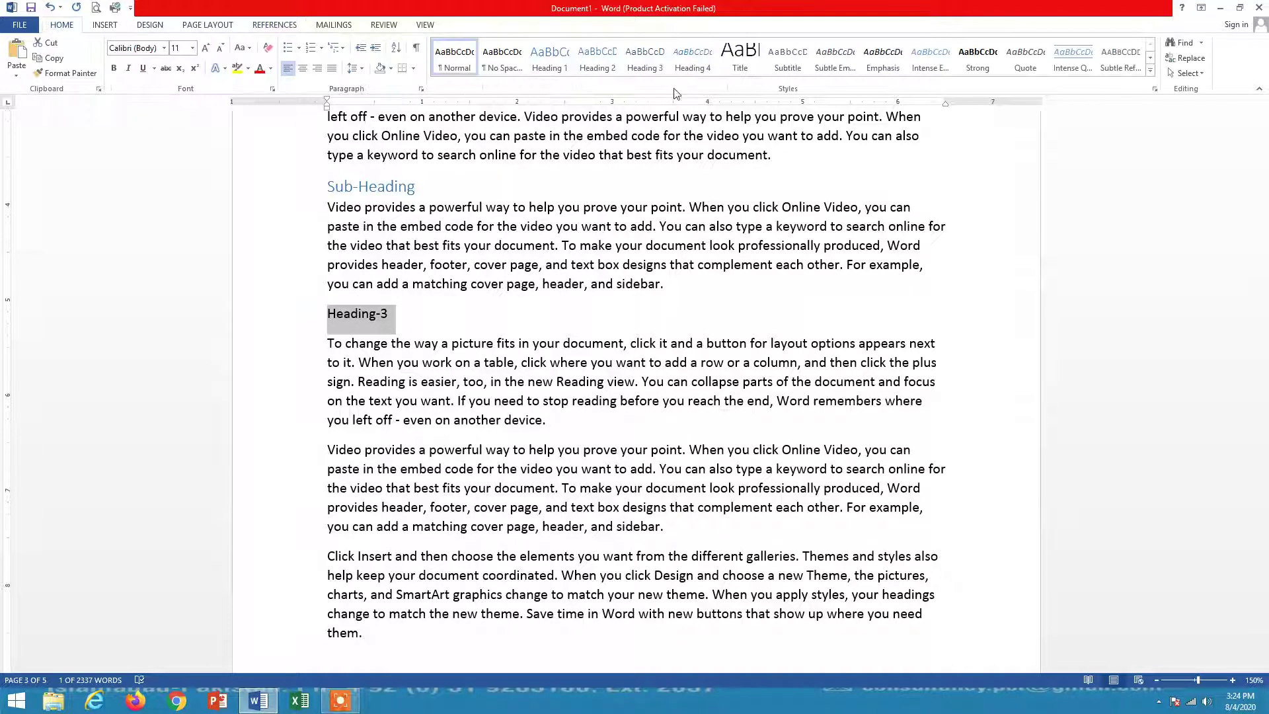
left_click(645, 59)
- Add a "Heading-4" line above the next paragraph on page 3, starting "Video provides", and apply the Heading 4 style
scroll(463, 367, "down", 2)
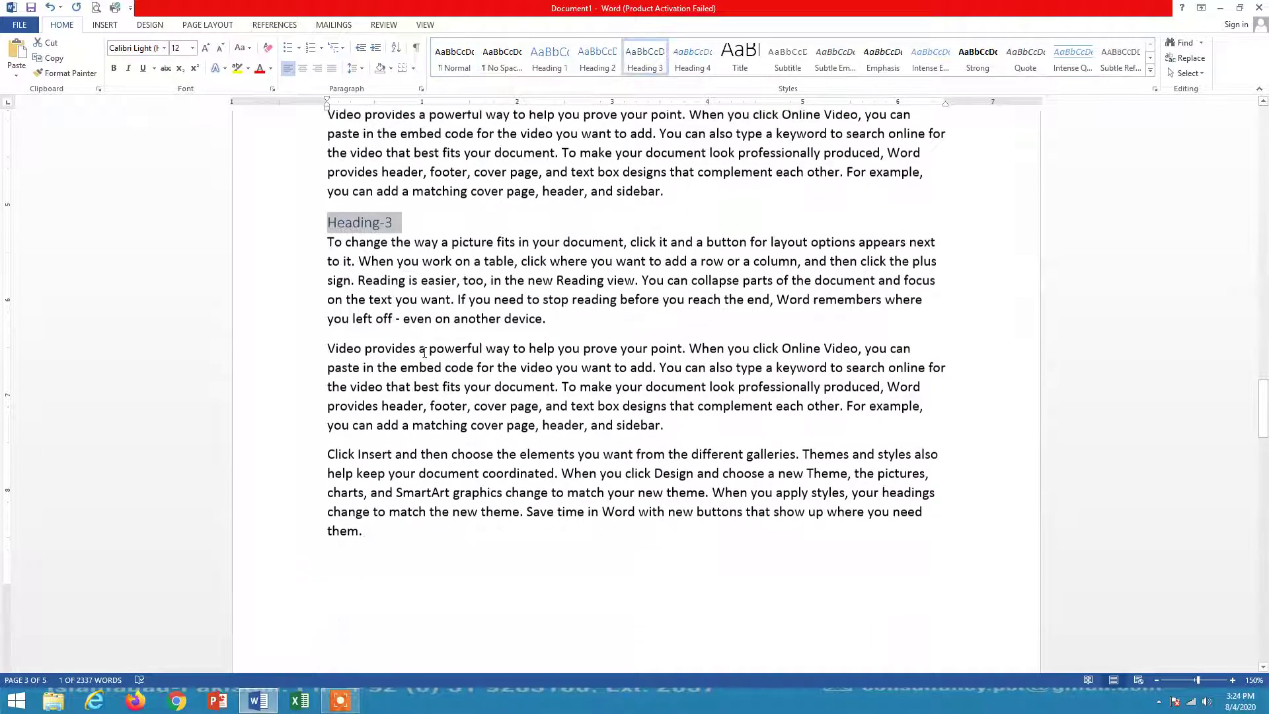
left_click(325, 345)
key("Return")
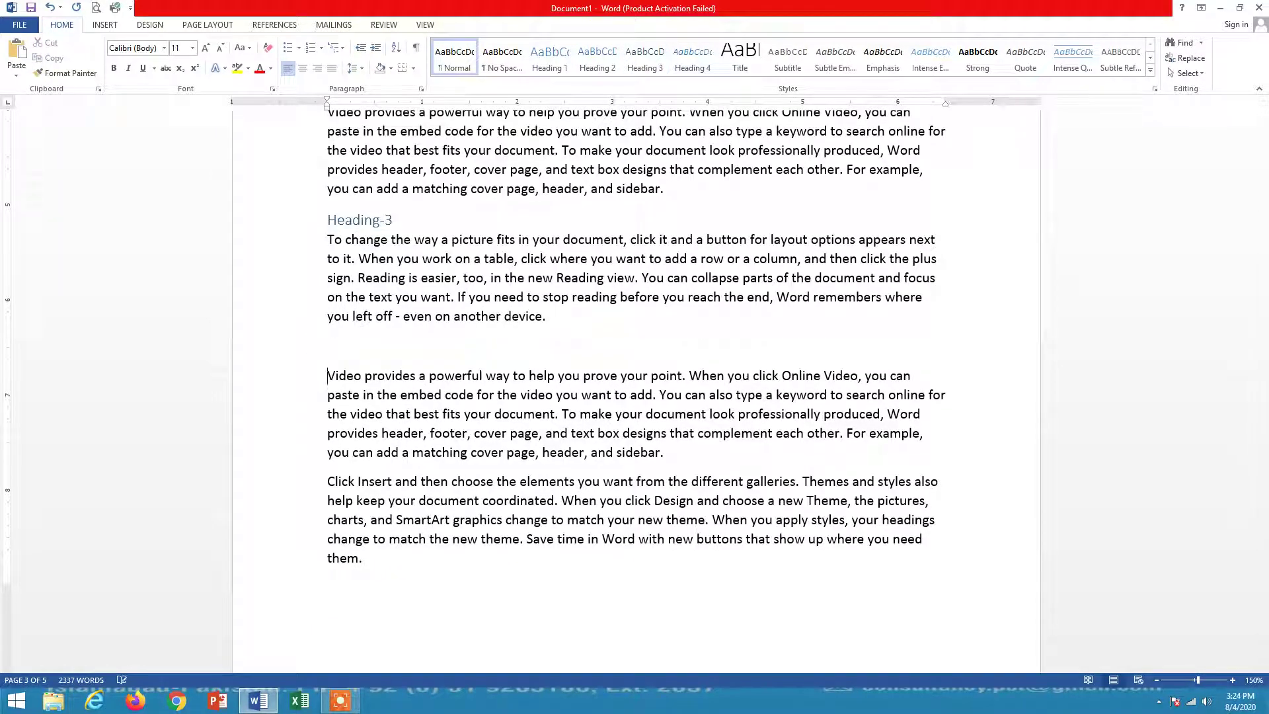
type("Heading-4")
triple_click(327, 345)
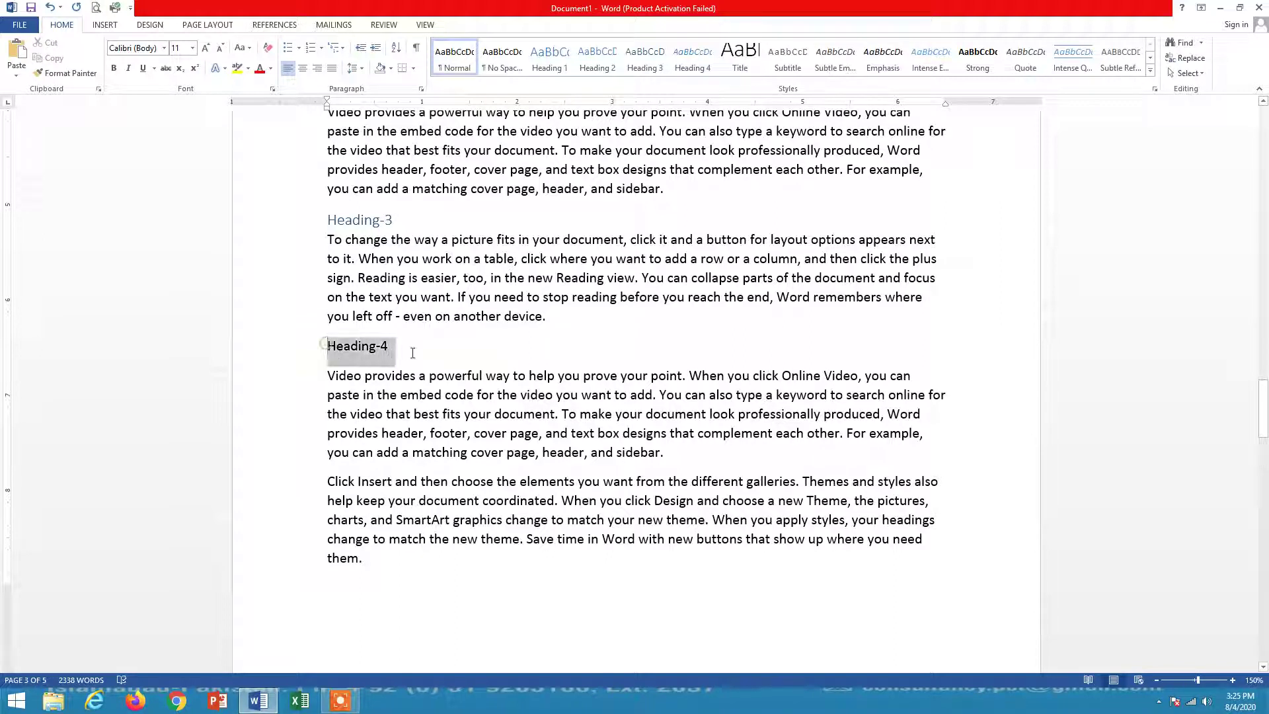
left_click(693, 58)
- Add a "Sub-Heading" line above the document's final paragraph on page 5 and apply the Heading 2 style
scroll(547, 429, "down", 12)
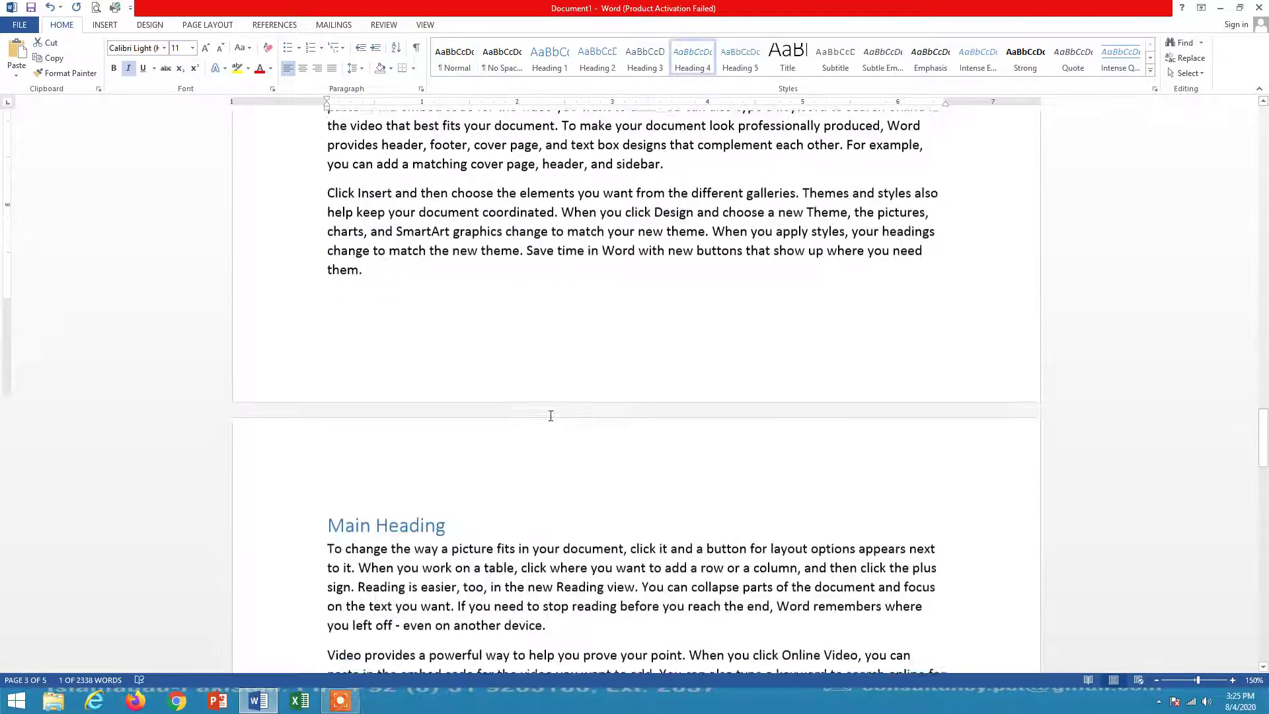
scroll(550, 416, "down", 5)
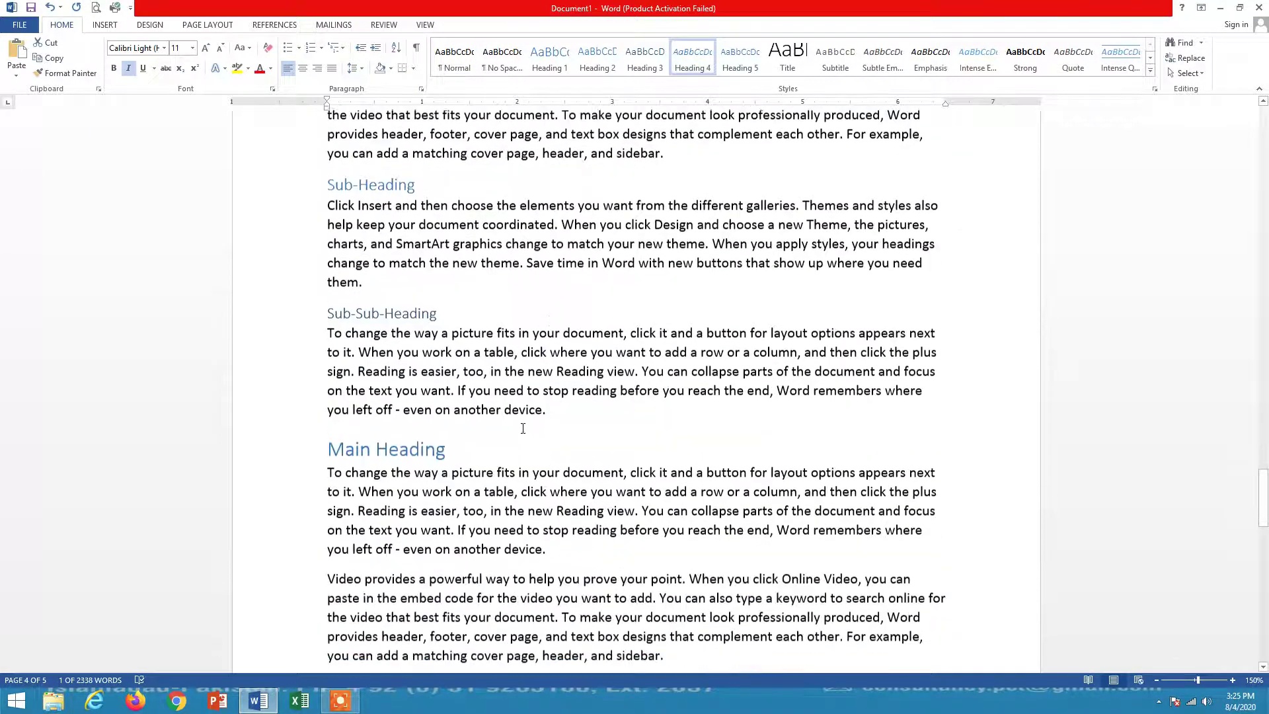
scroll(481, 433, "down", 9)
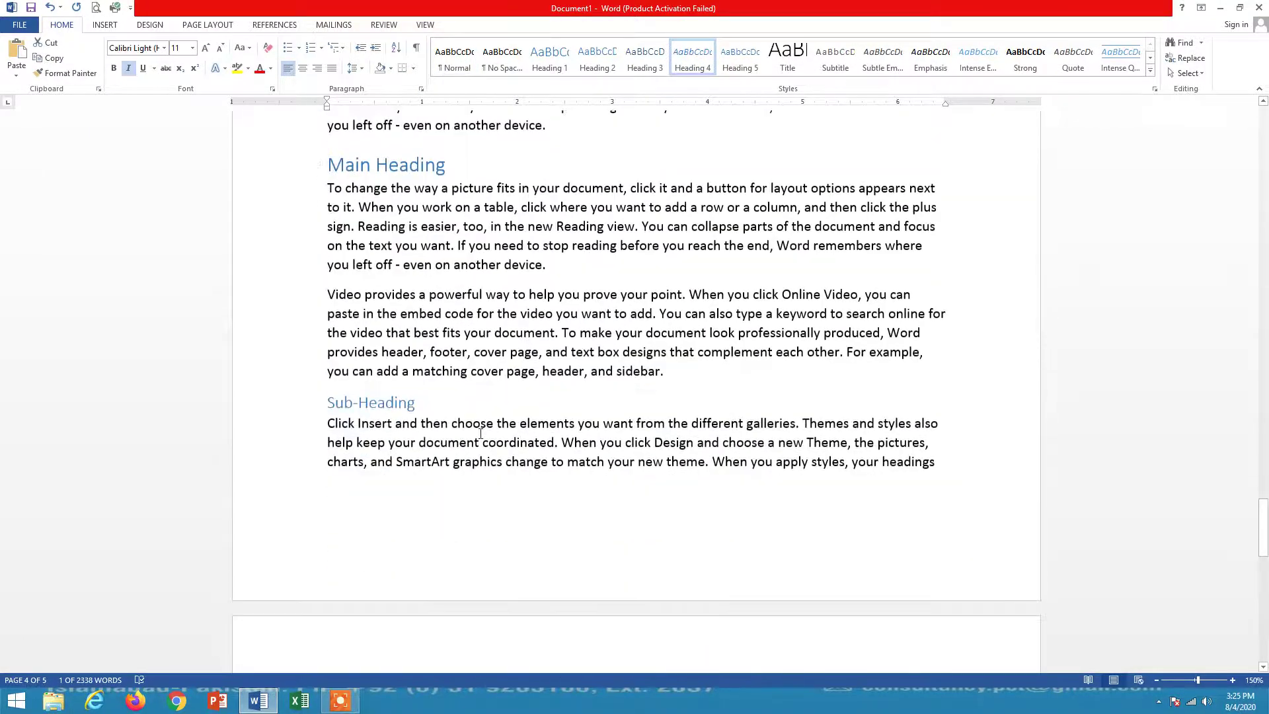
scroll(481, 433, "down", 4)
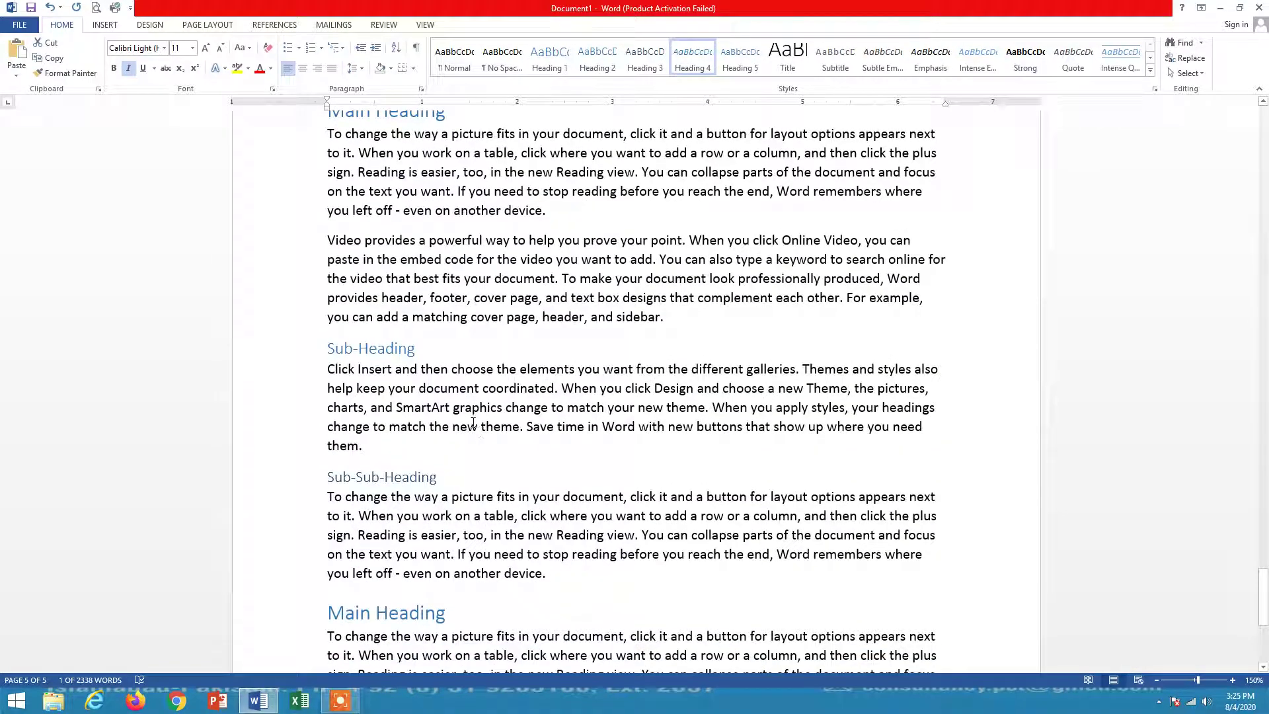
scroll(445, 426, "down", 6)
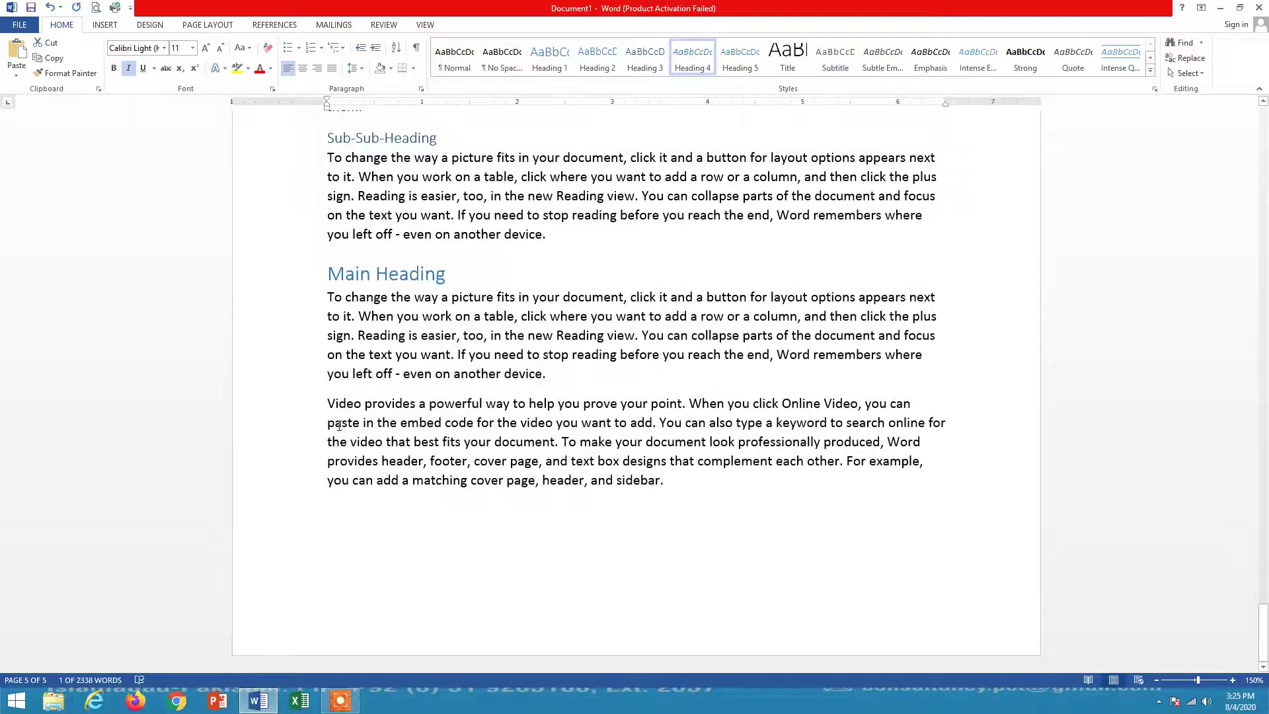
left_click(328, 404)
key("Return")
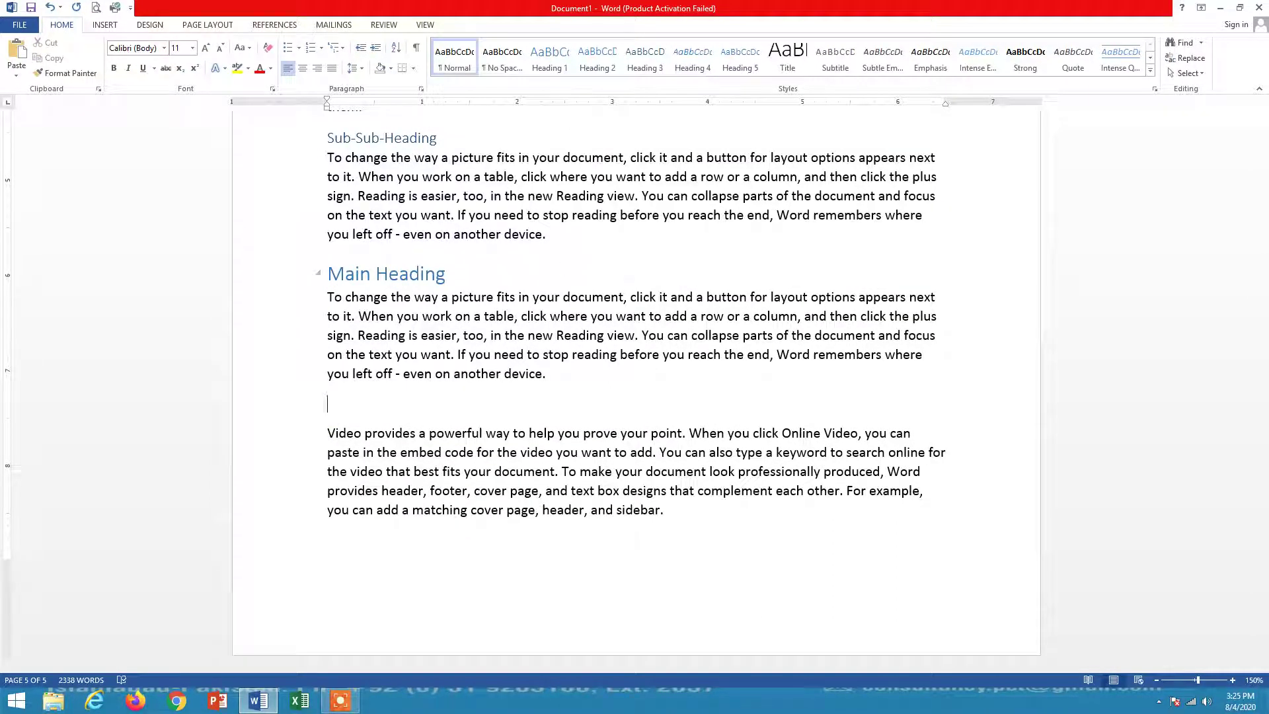
type("Sub-Heading")
triple_click(343, 404)
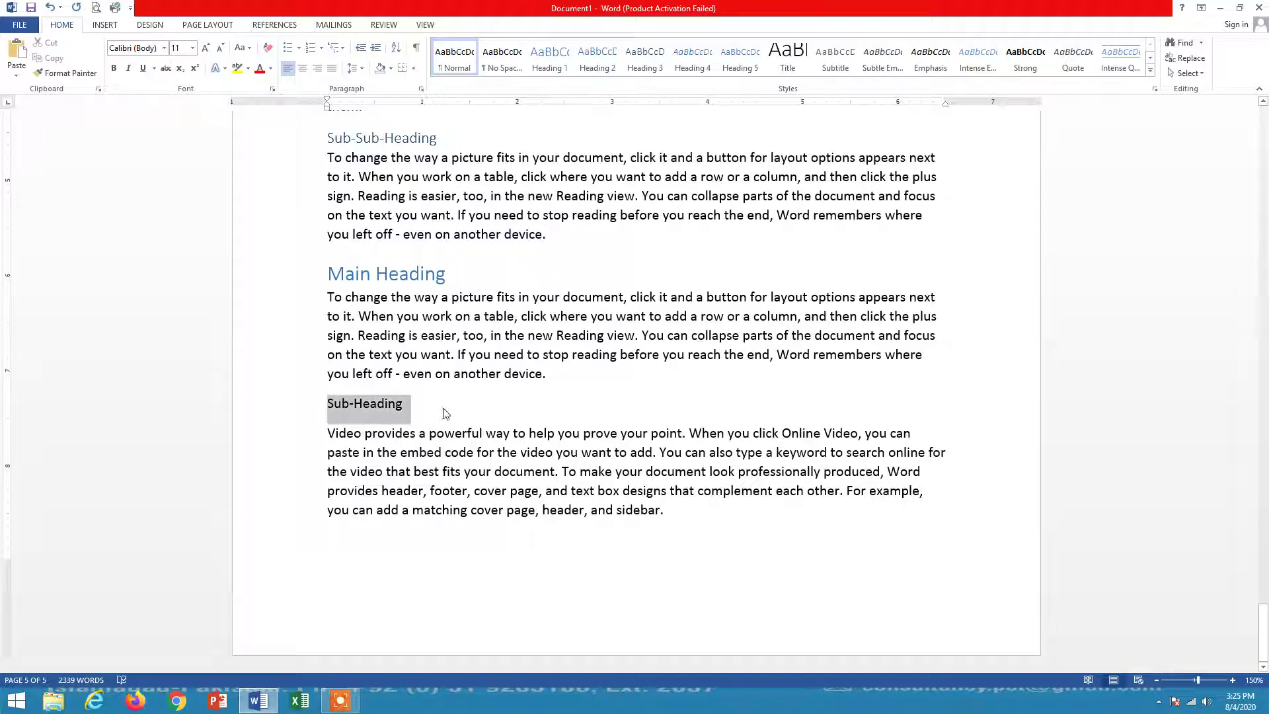
left_click(597, 63)
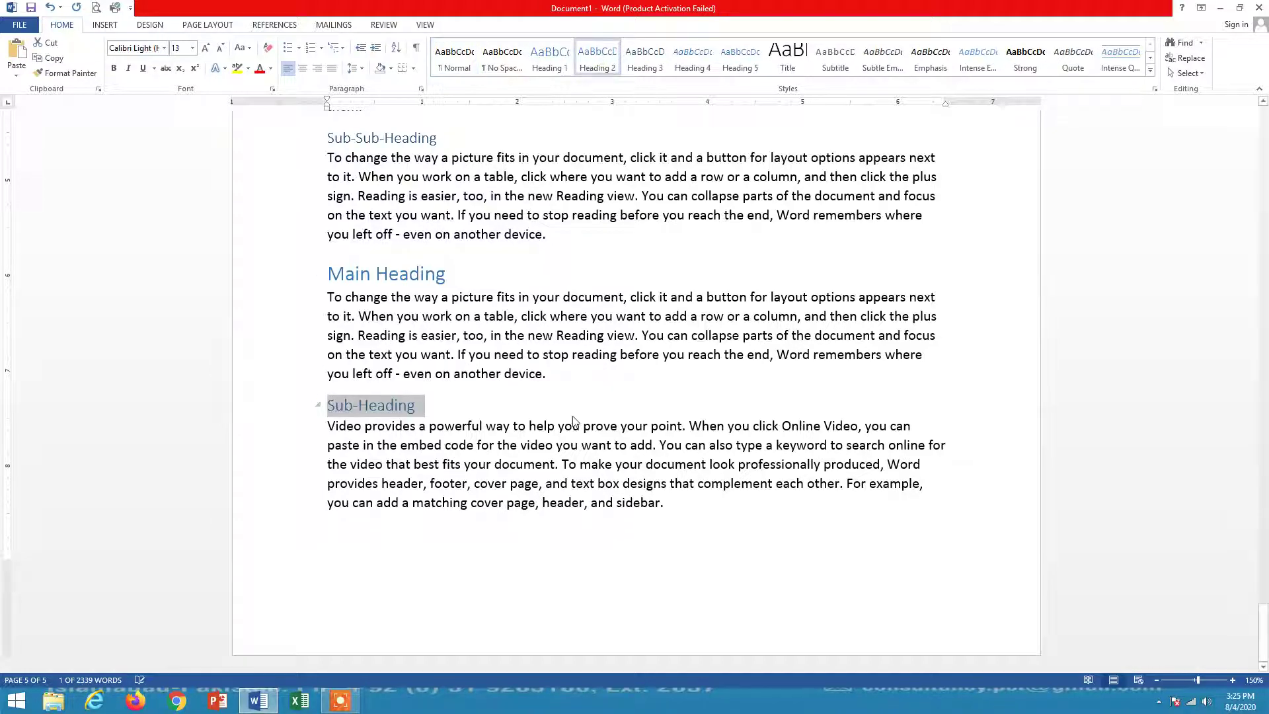
- Copy the Sub-Sub-Heading and its paragraph above the last Main Heading and paste two copies directly below it
scroll(574, 421, "up", 5)
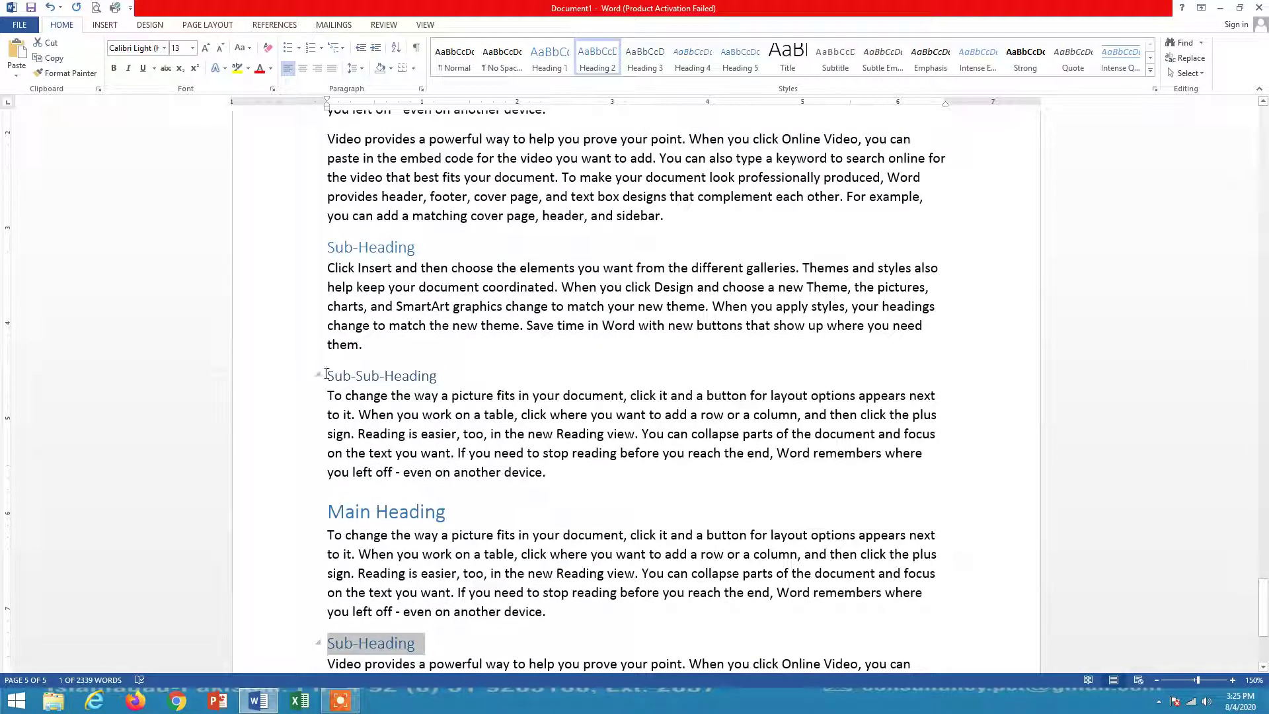
left_click_drag(326, 374, 574, 482)
key("alt")
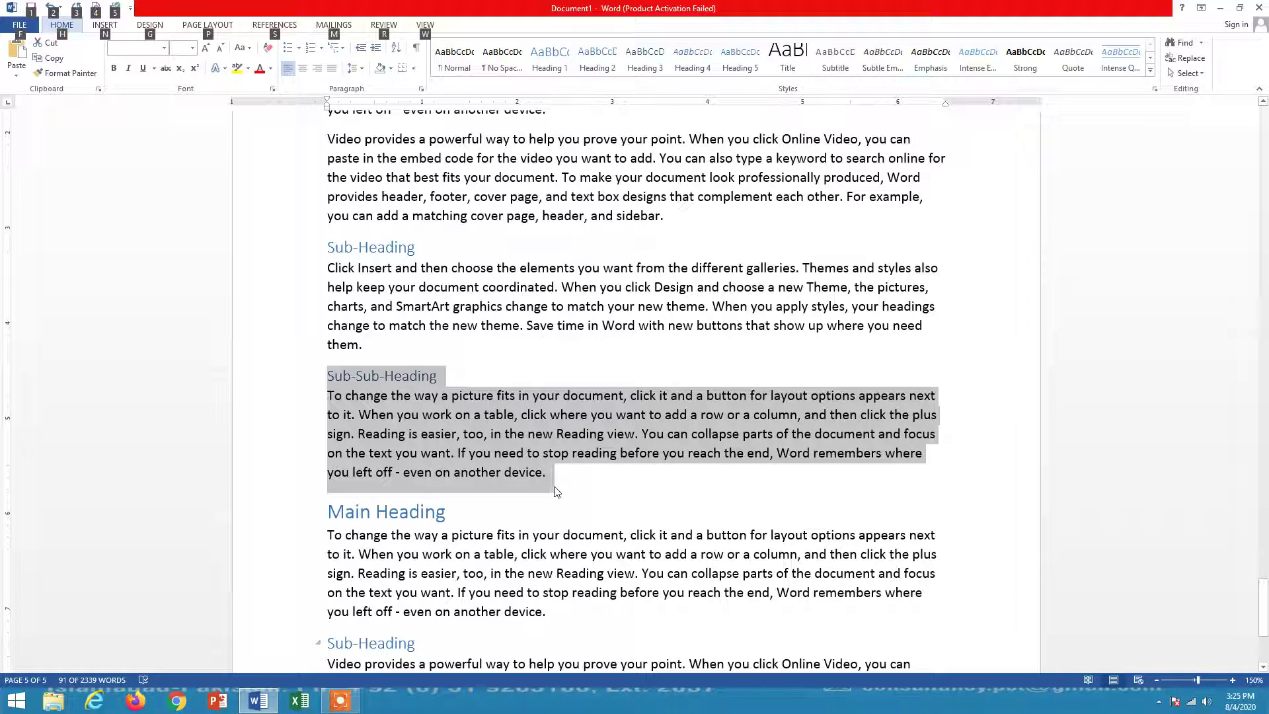
left_click(553, 474)
left_click_drag(550, 474, 323, 374)
key("ctrl+c")
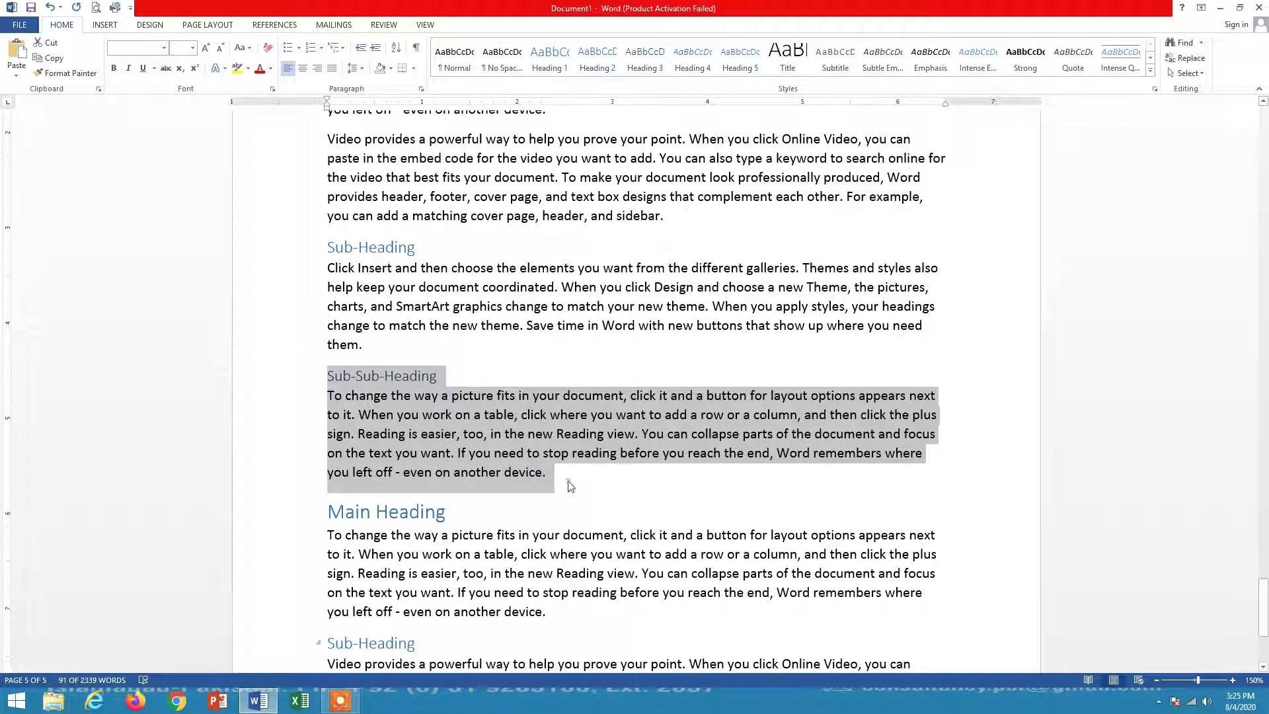
left_click(569, 487)
key("Return")
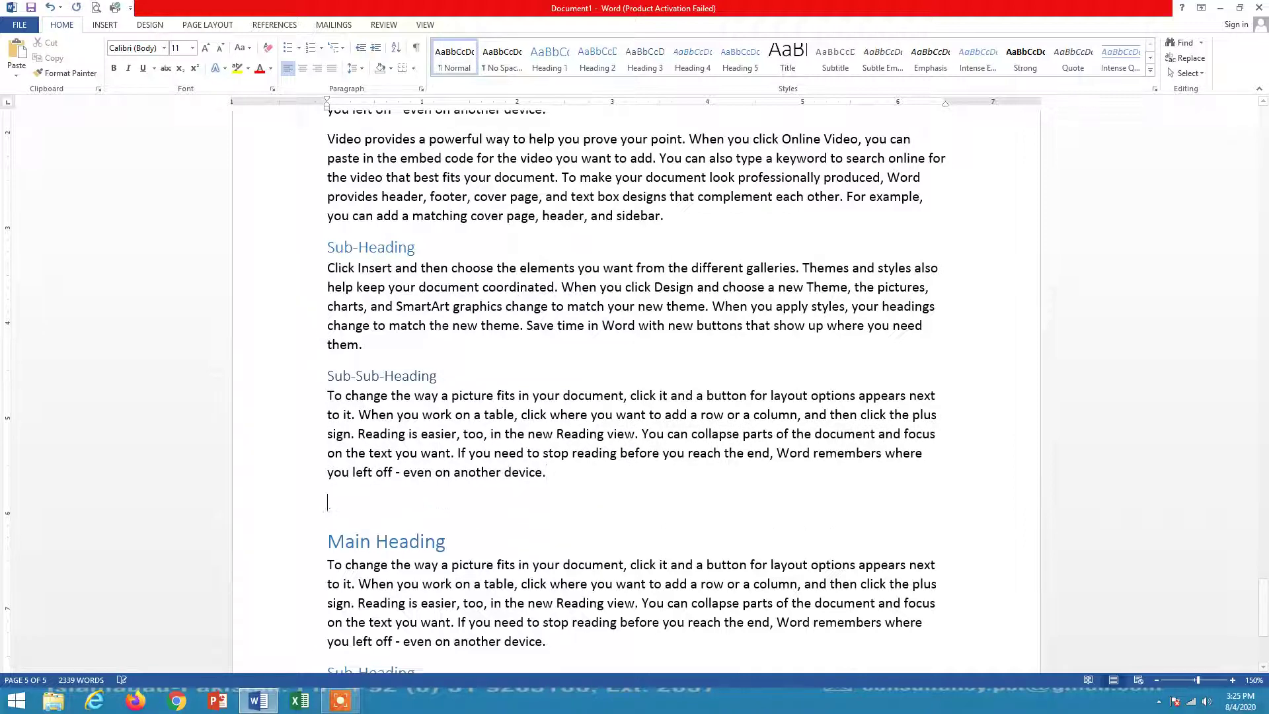
key("ctrl+v")
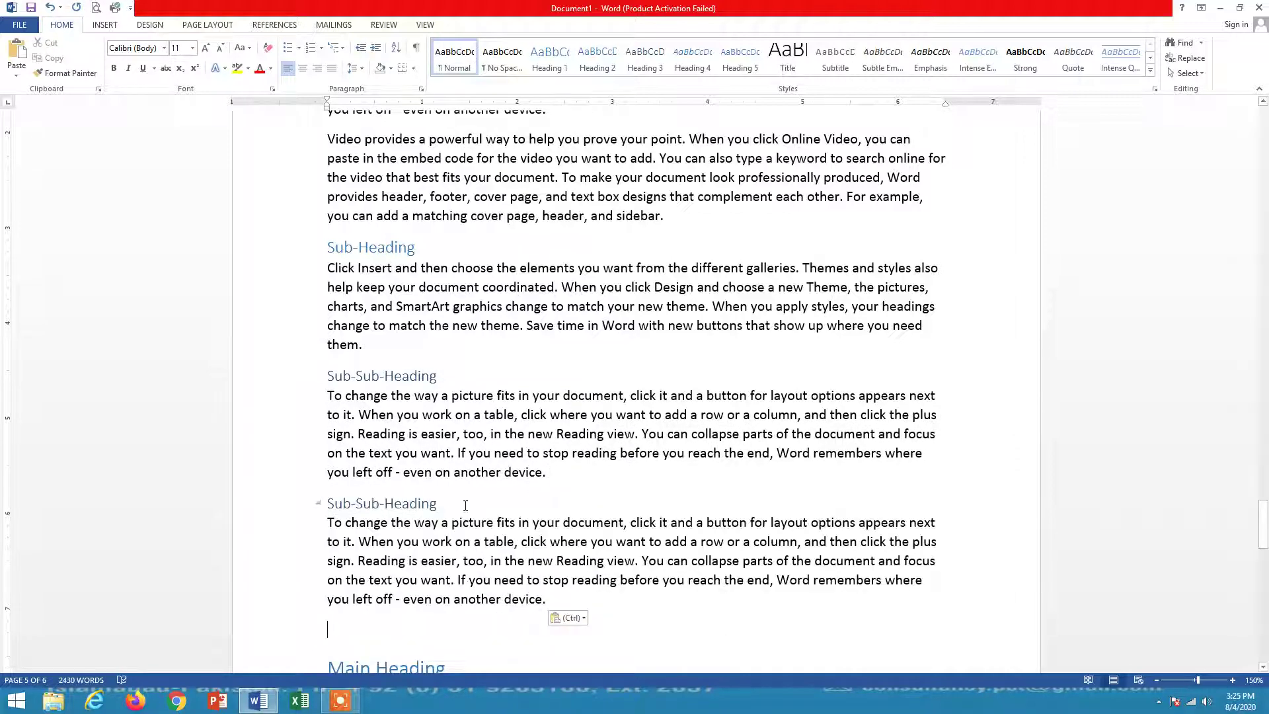
left_click_drag(452, 499, 328, 504)
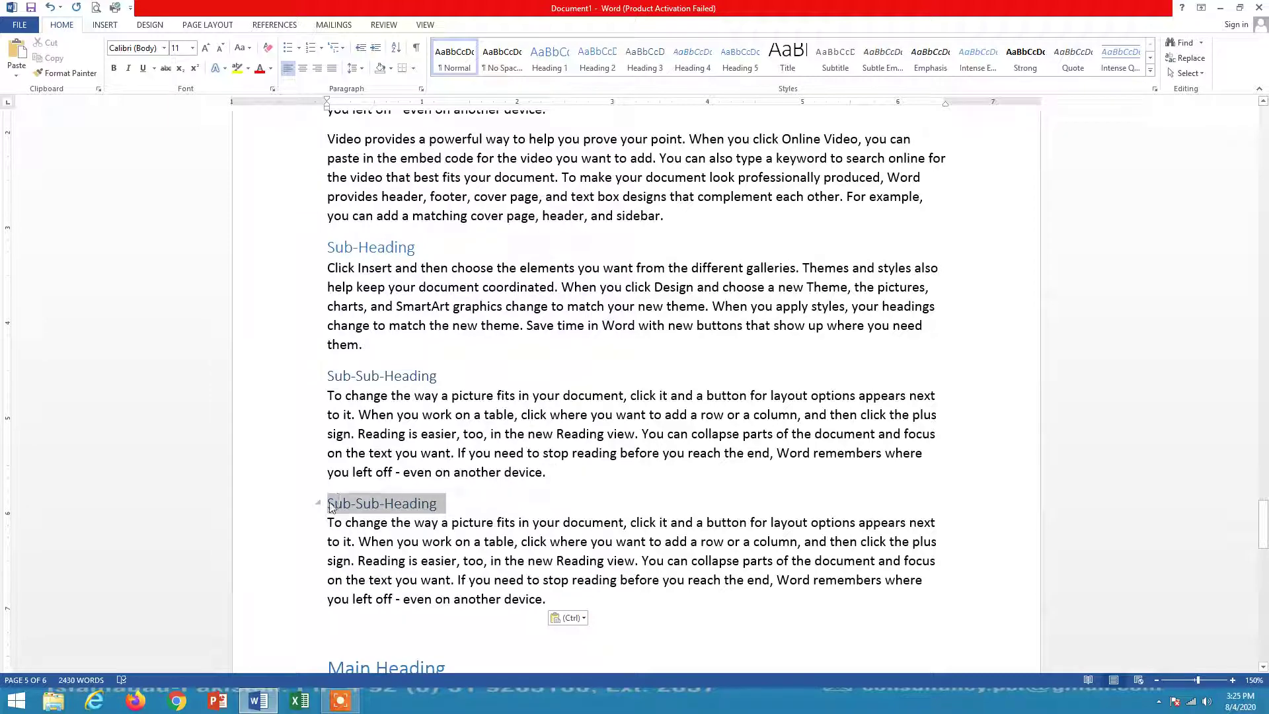
left_click(336, 628)
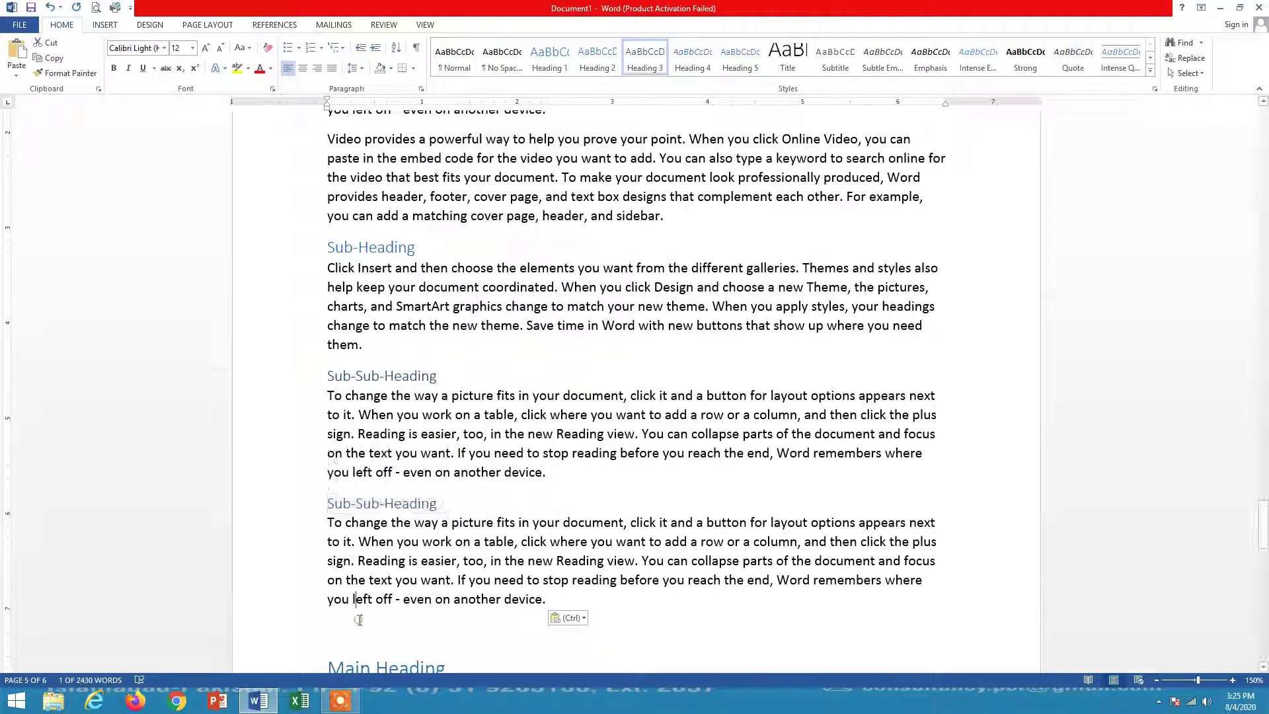
key("ctrl+v")
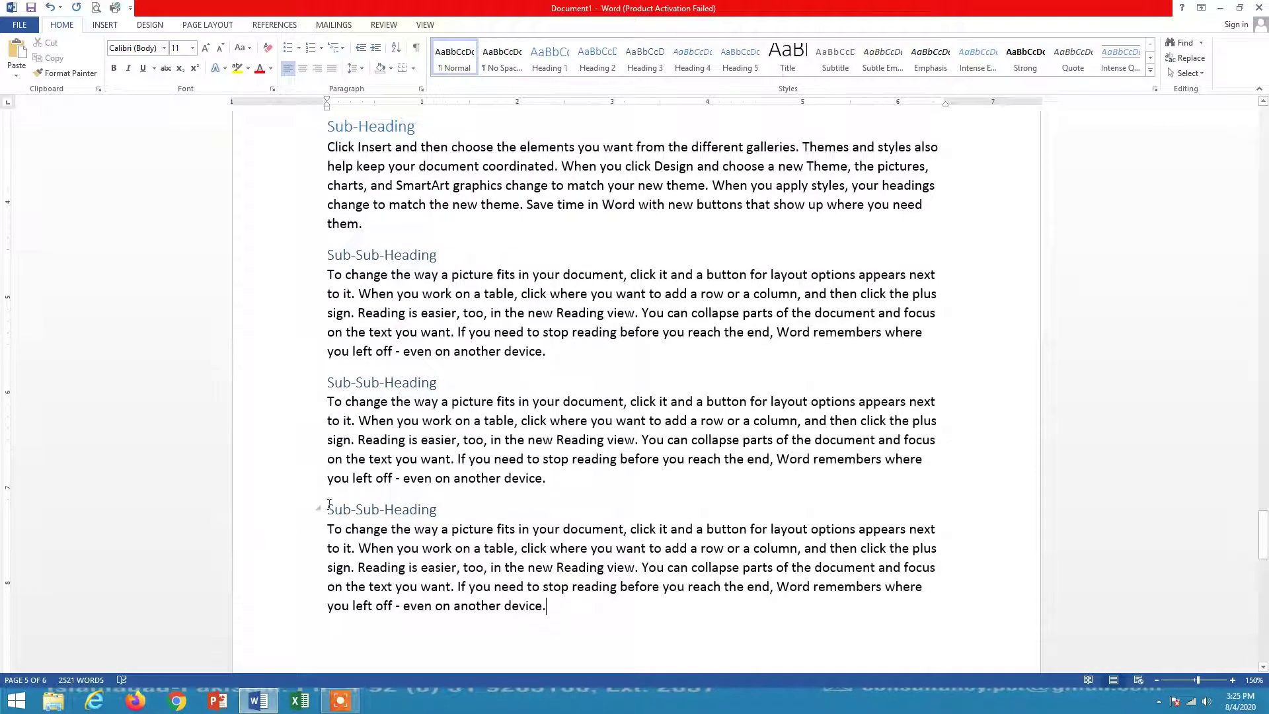
- Replace the last pasted Sub-Sub-Heading's text with "Heading-4" and apply the Heading 4 style
left_click_drag(329, 509, 422, 514)
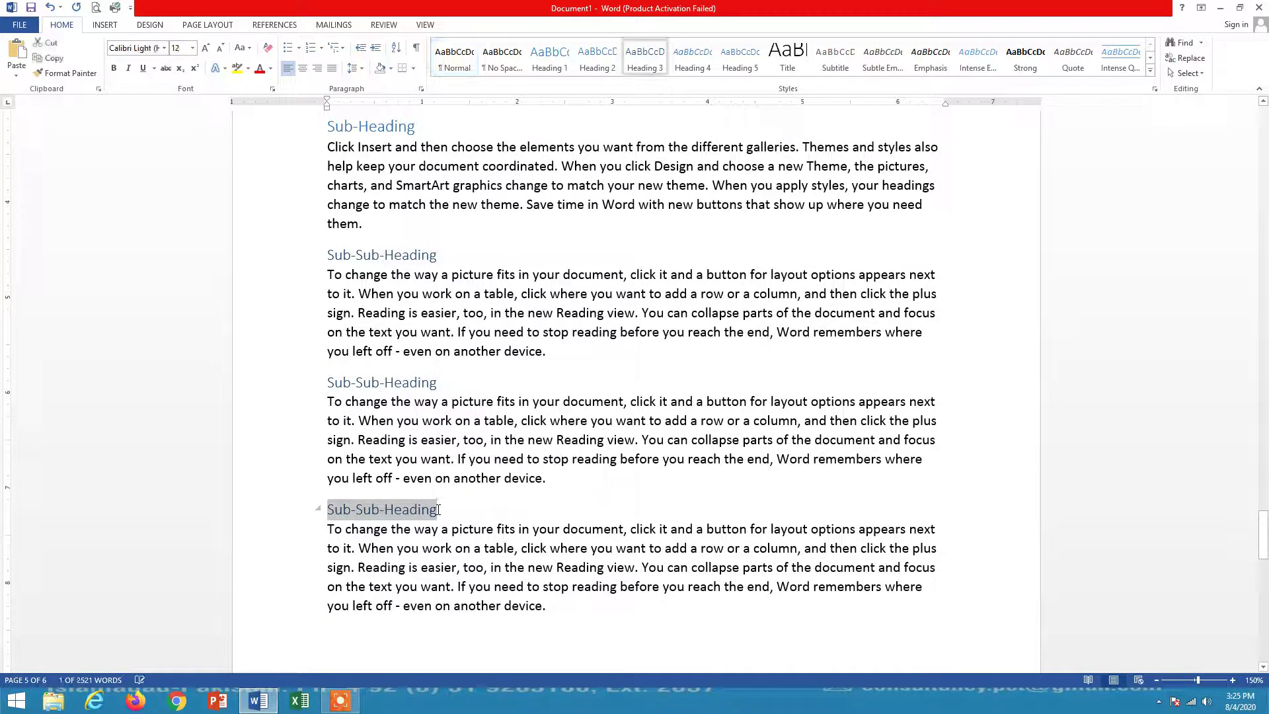
type("Heading")
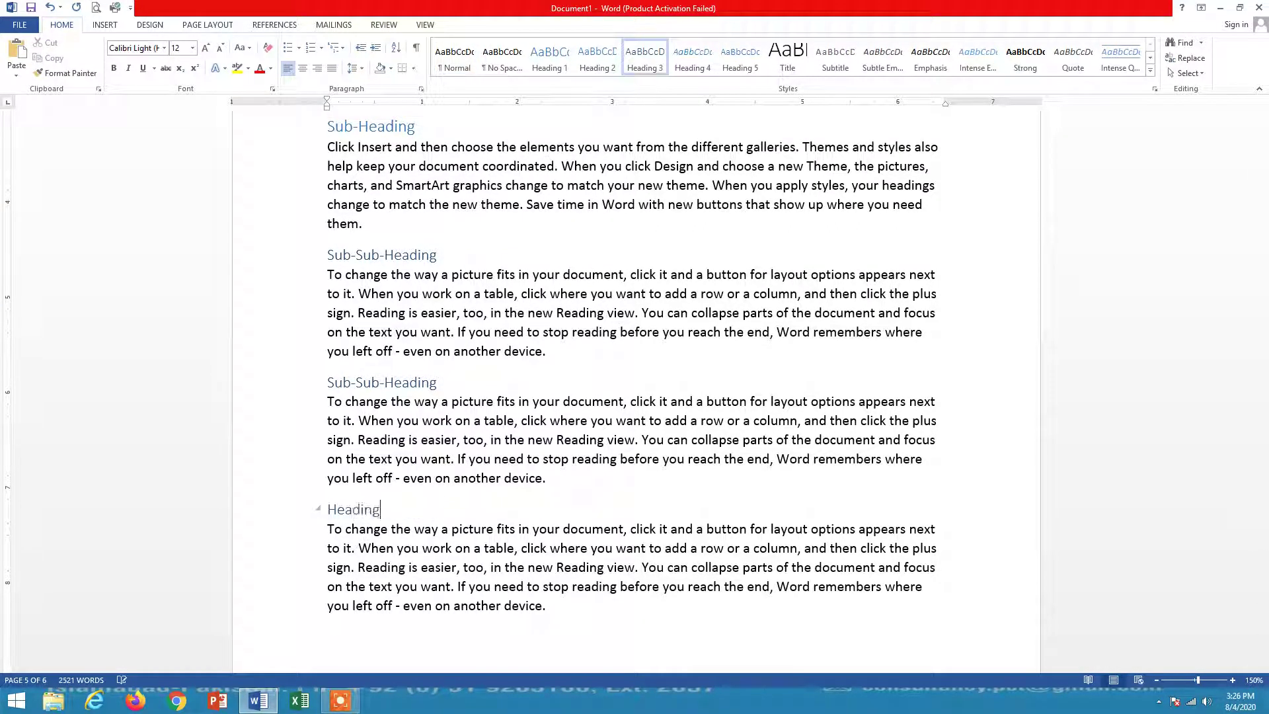
type("-4")
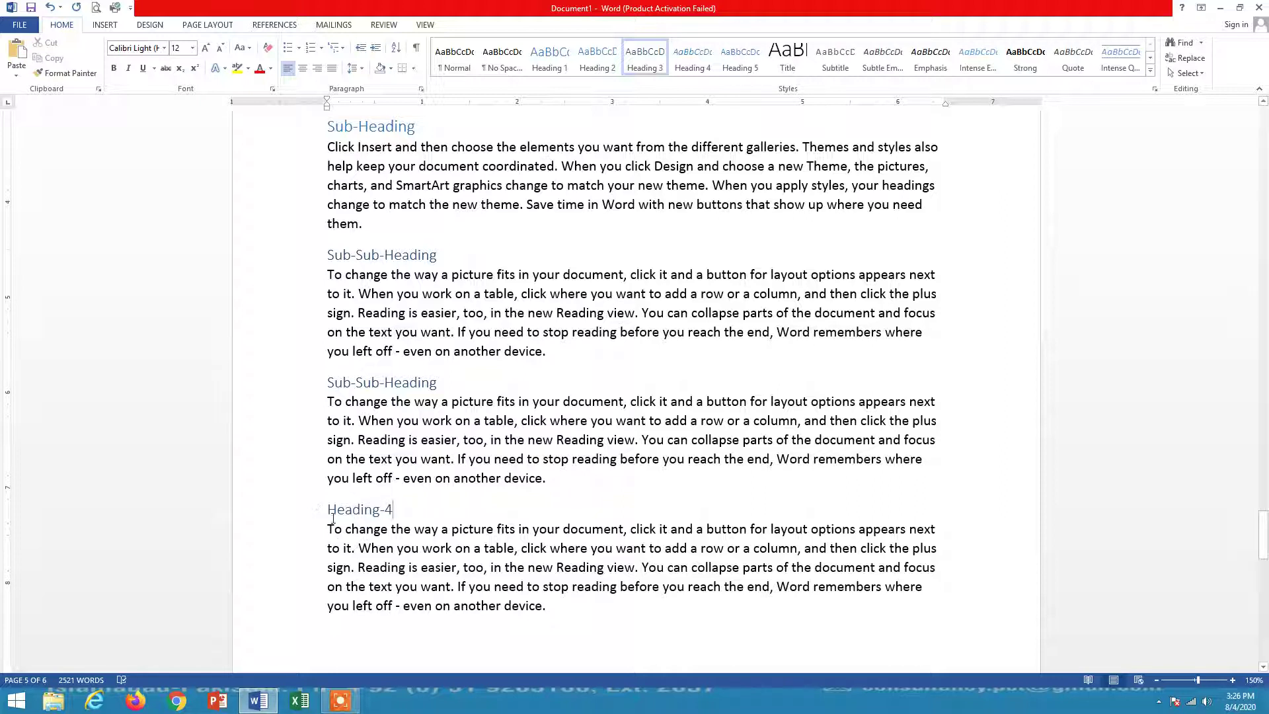
left_click_drag(329, 509, 401, 510)
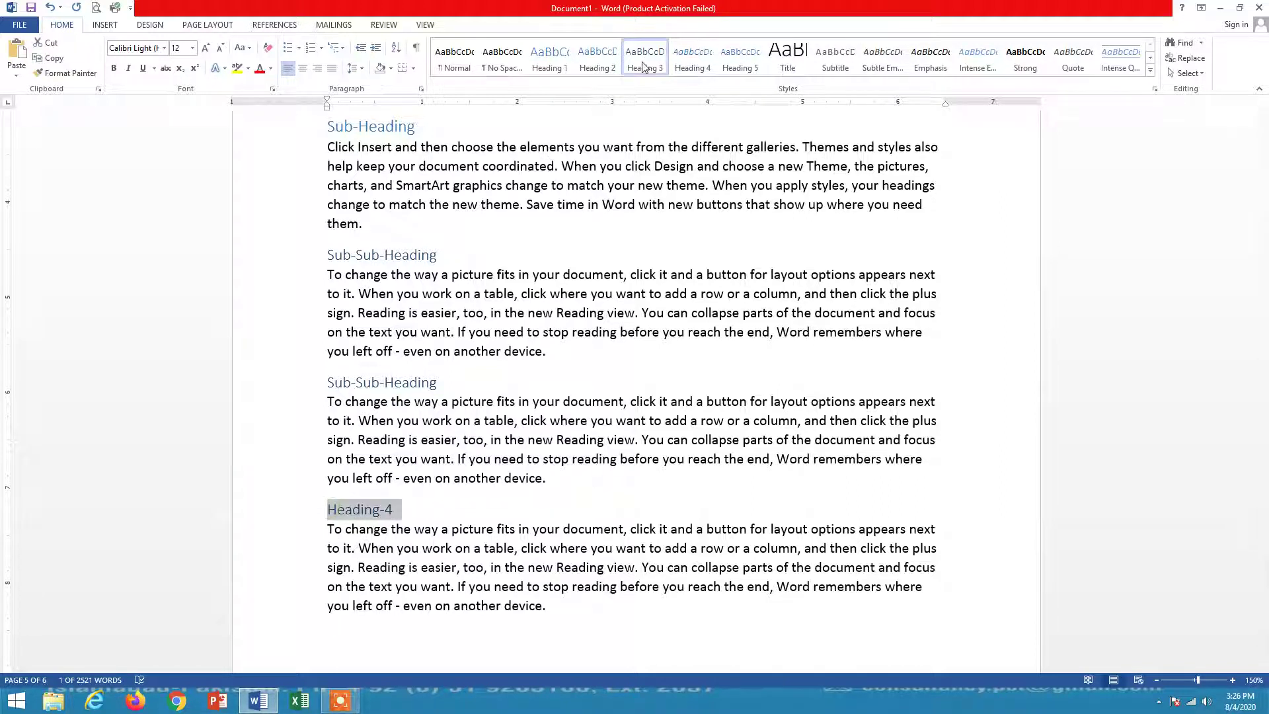
left_click(703, 69)
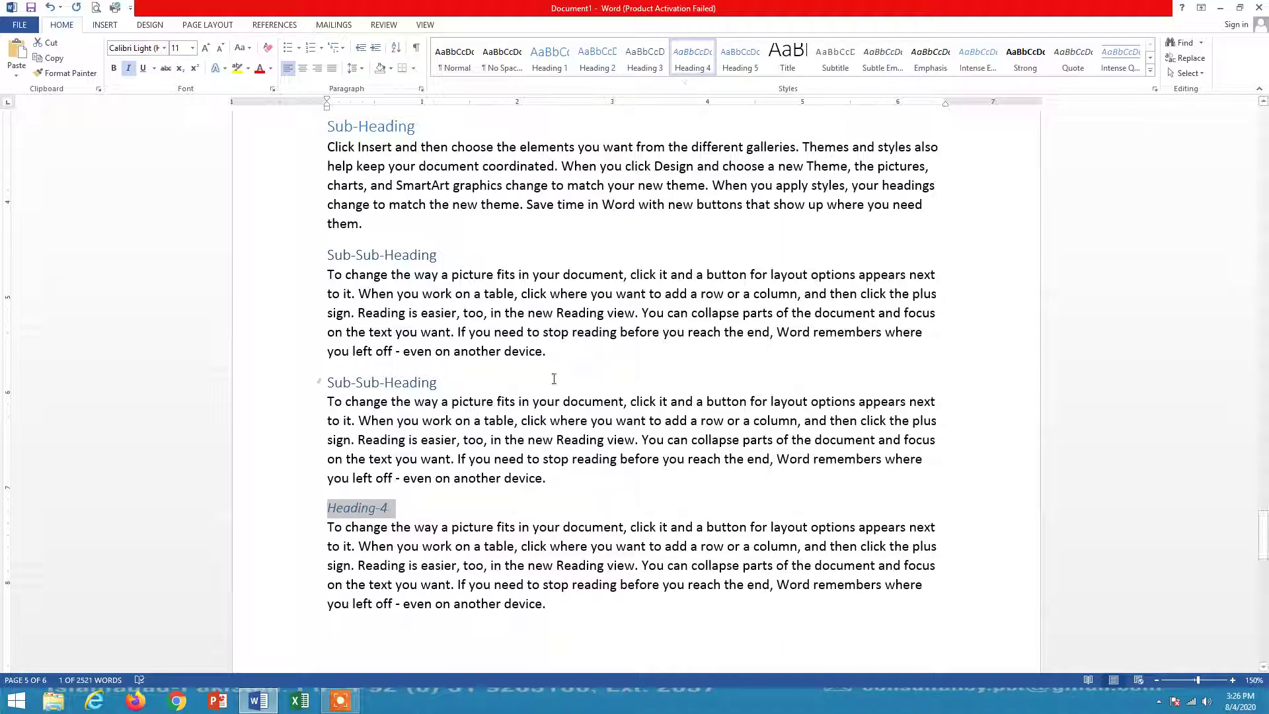
scroll(708, 371, "up", 6)
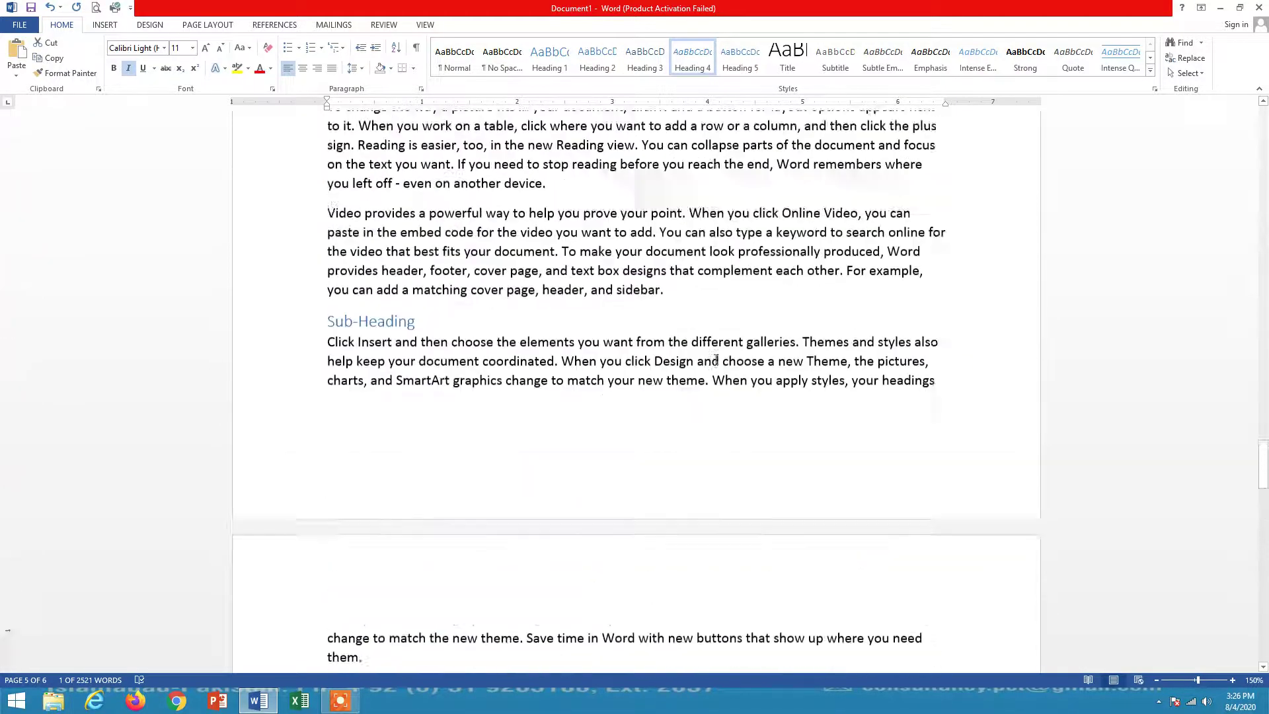
- Update the entire table of contents on page 1, covering both entries and page numbers
scroll(717, 352, "down", 2)
scroll(717, 350, "up", 20)
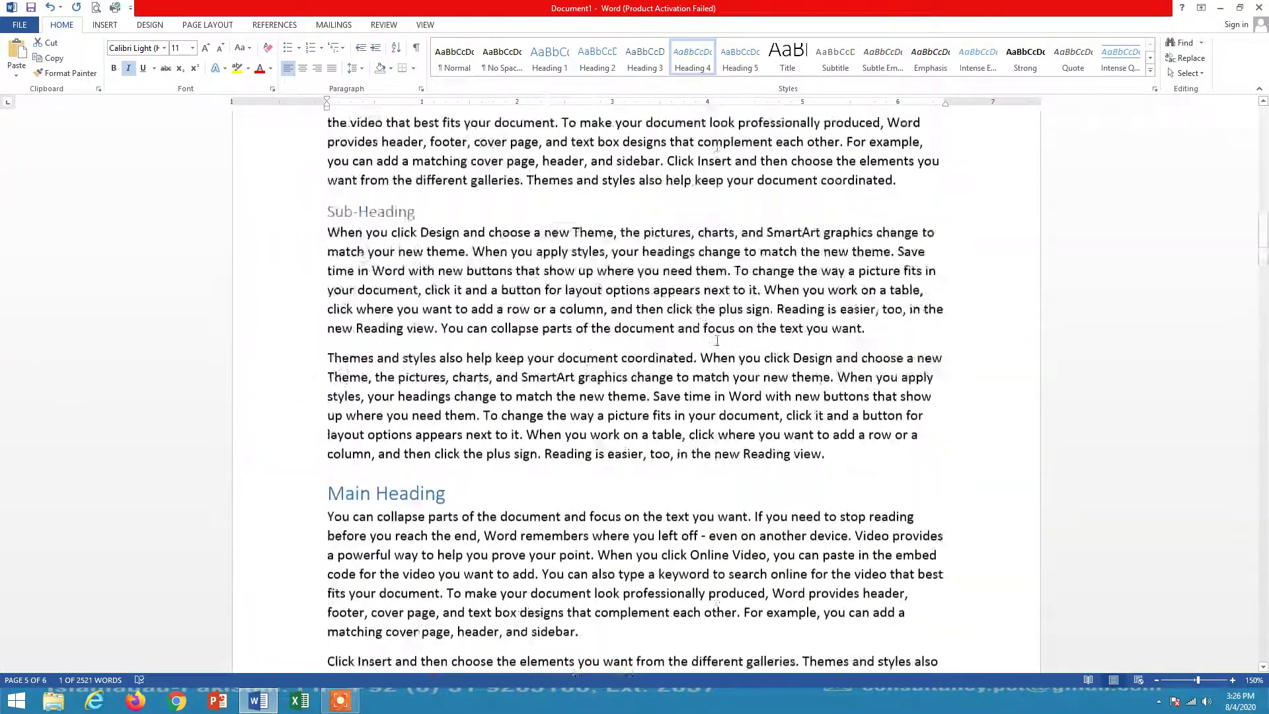
scroll(716, 341, "up", 15)
left_click(408, 220)
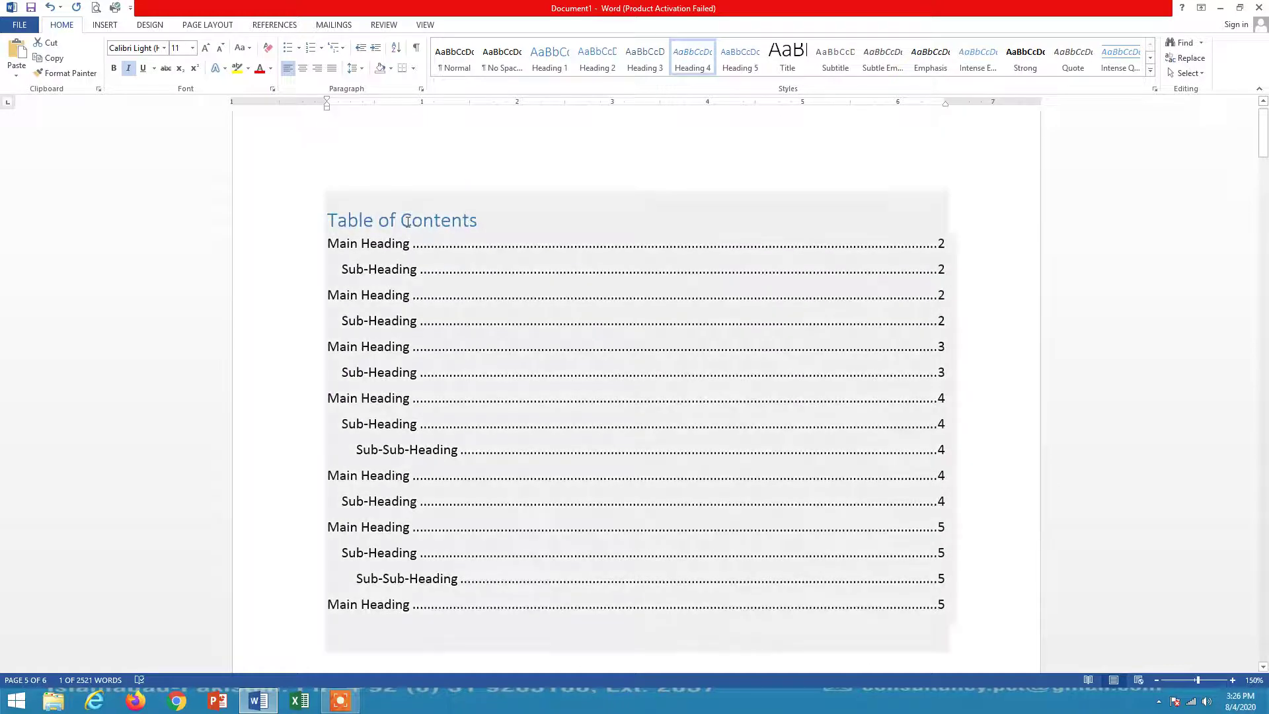
left_click(388, 182)
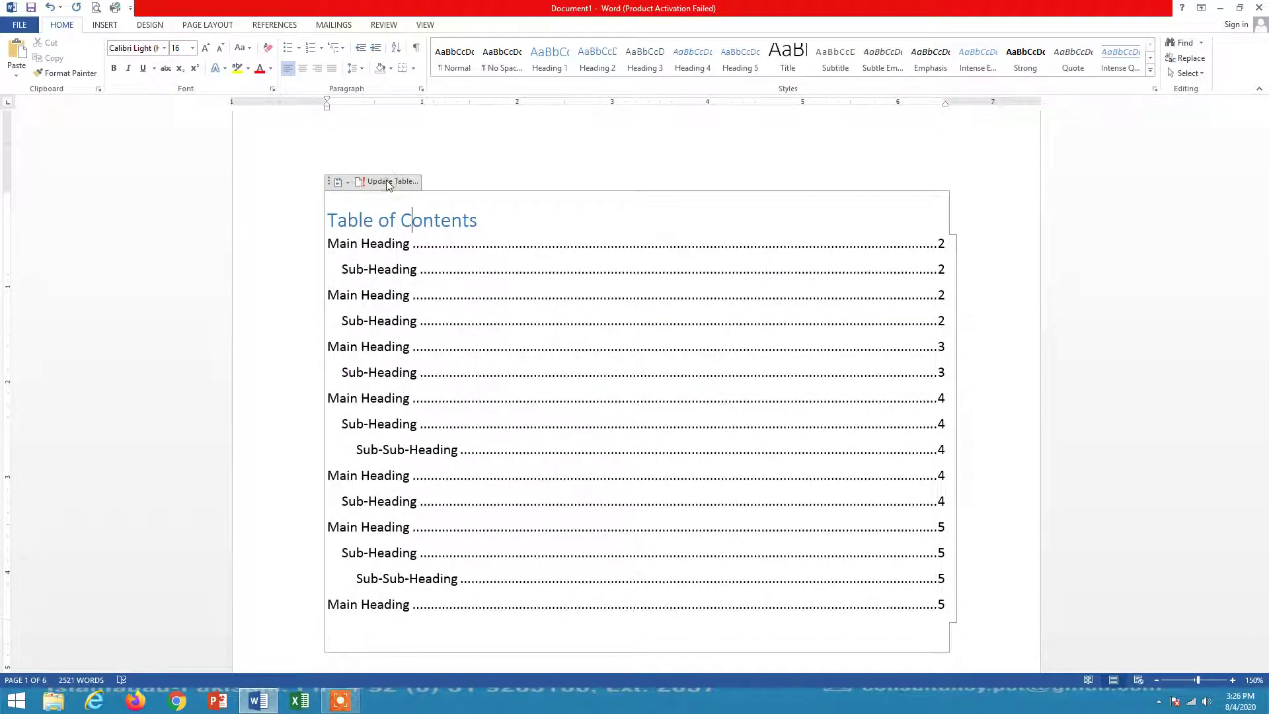
left_click(603, 349)
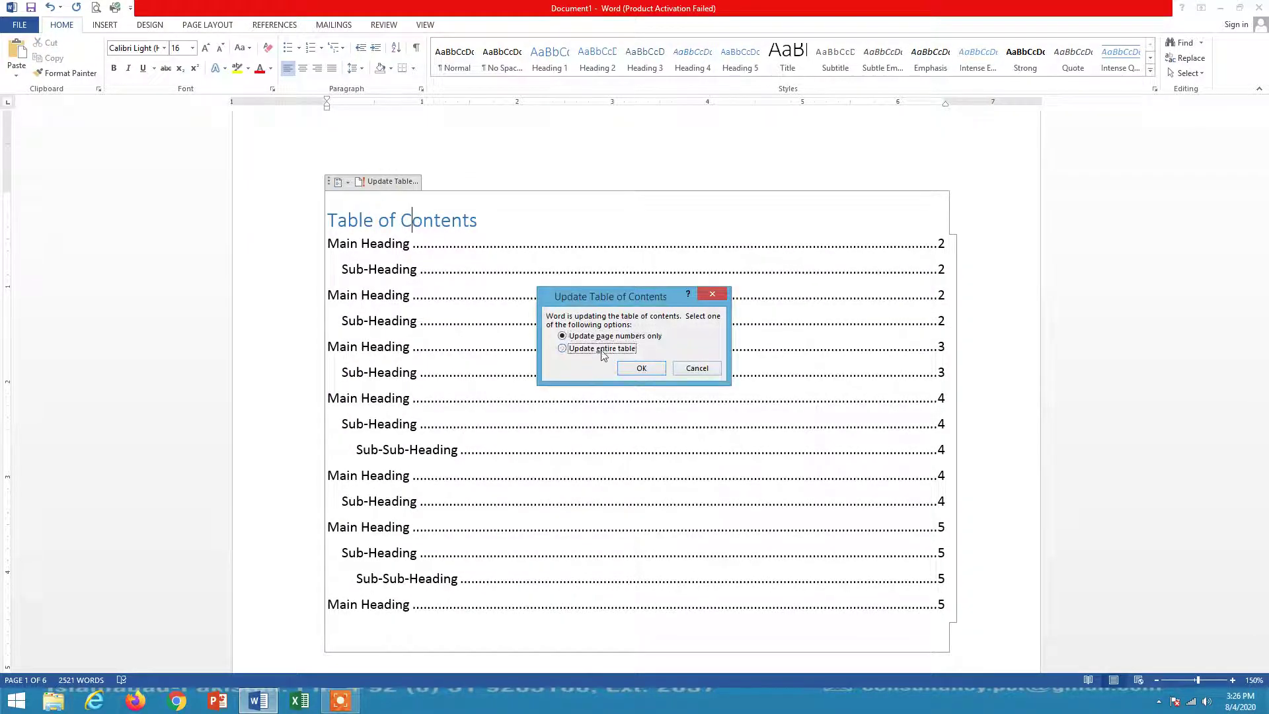
left_click(638, 368)
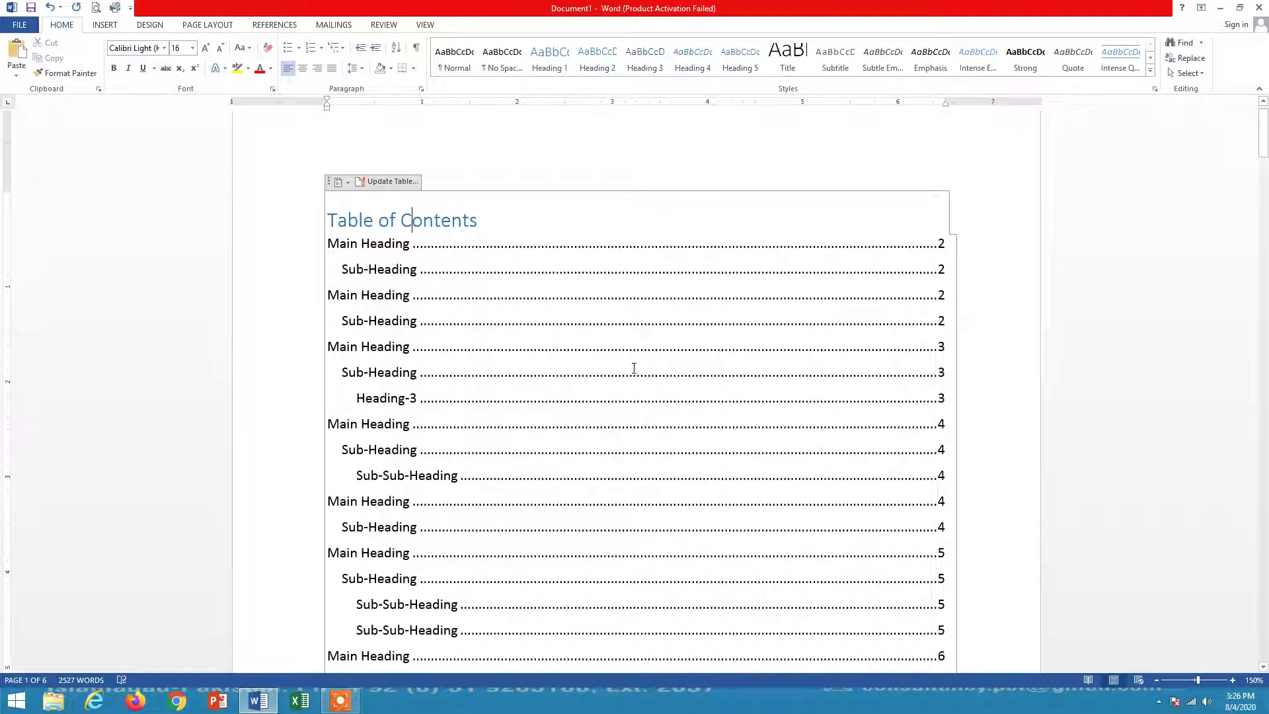
scroll(634, 368, "down", 3)
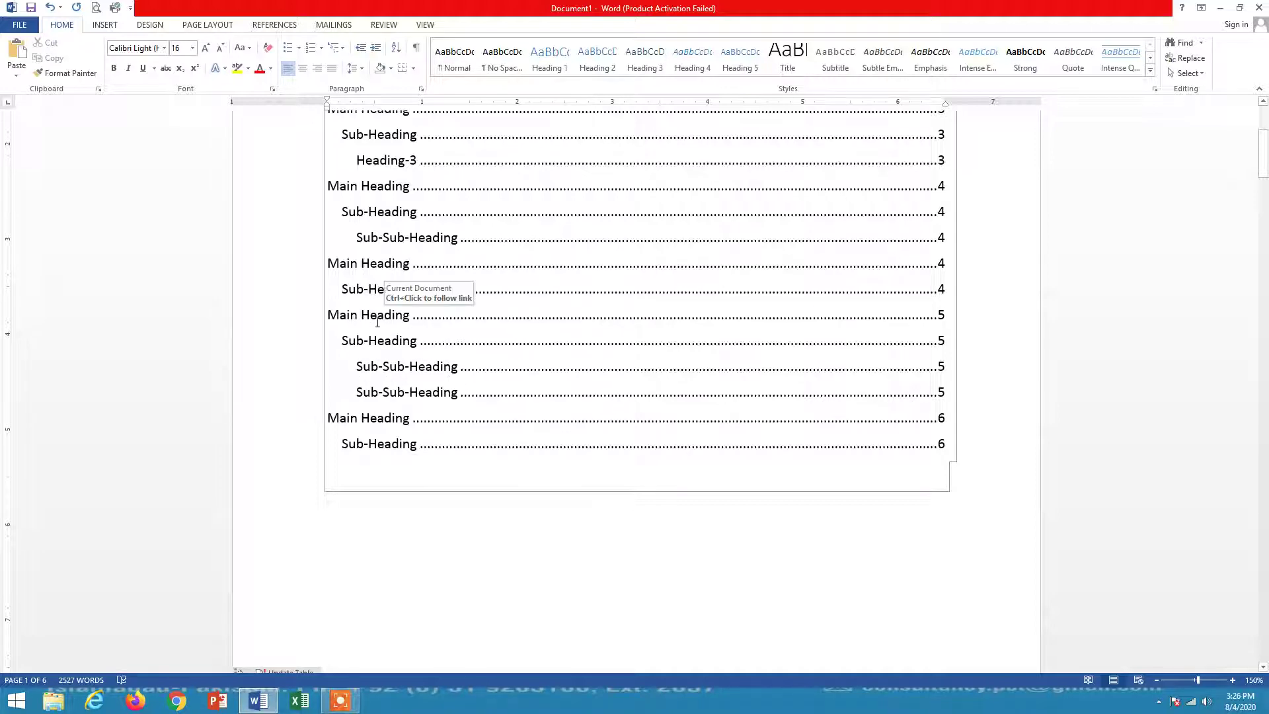
scroll(385, 318, "up", 3)
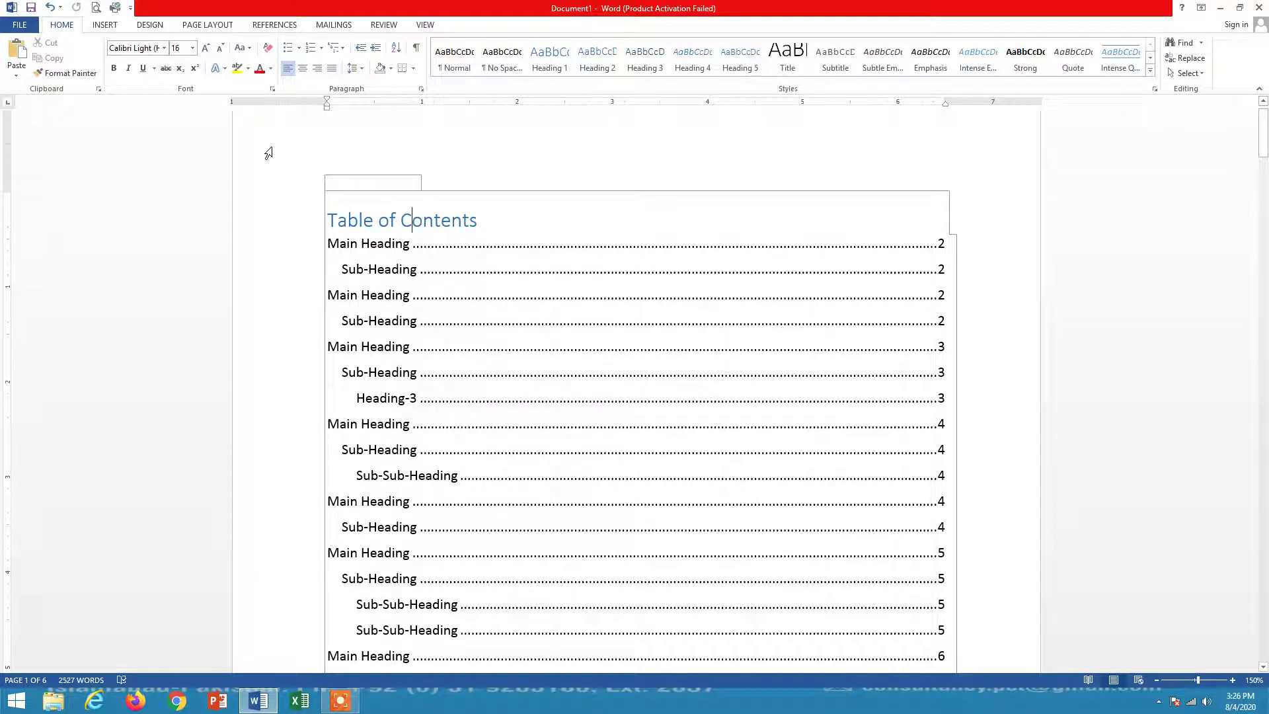
- Replace the table of contents with a custom one that shows 4 heading levels
left_click(276, 25)
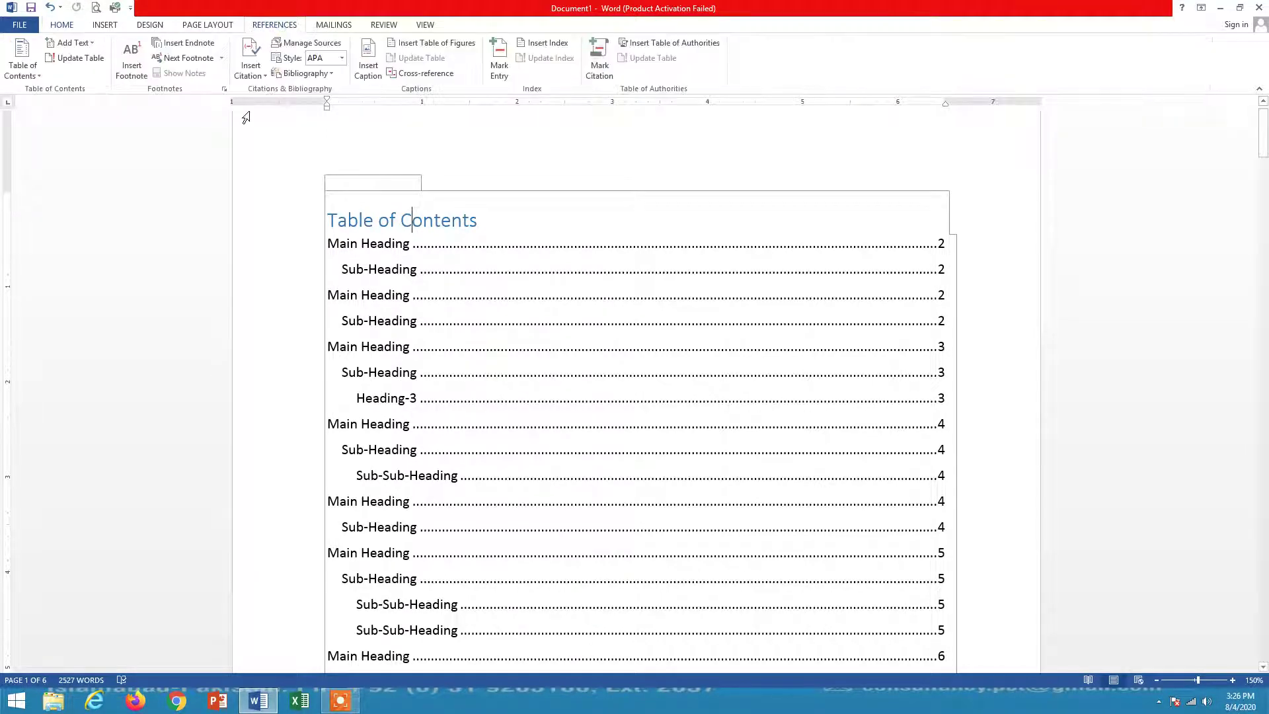
left_click(39, 78)
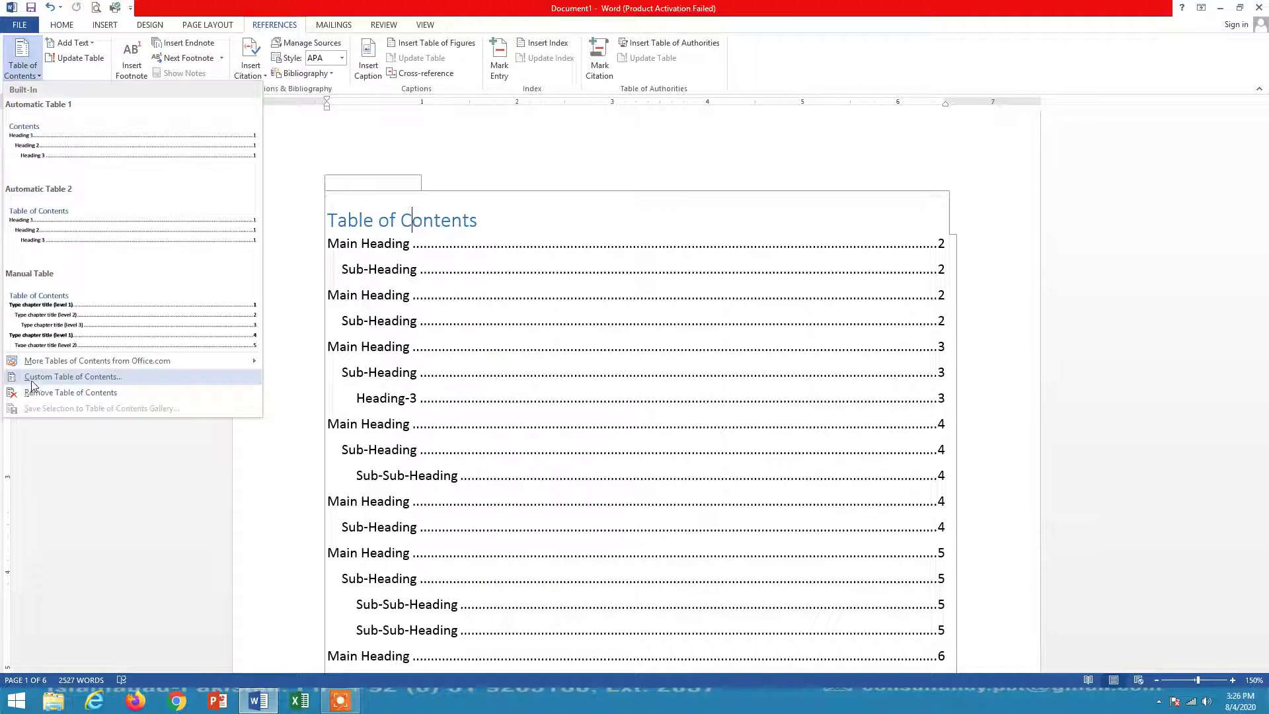
left_click(84, 379)
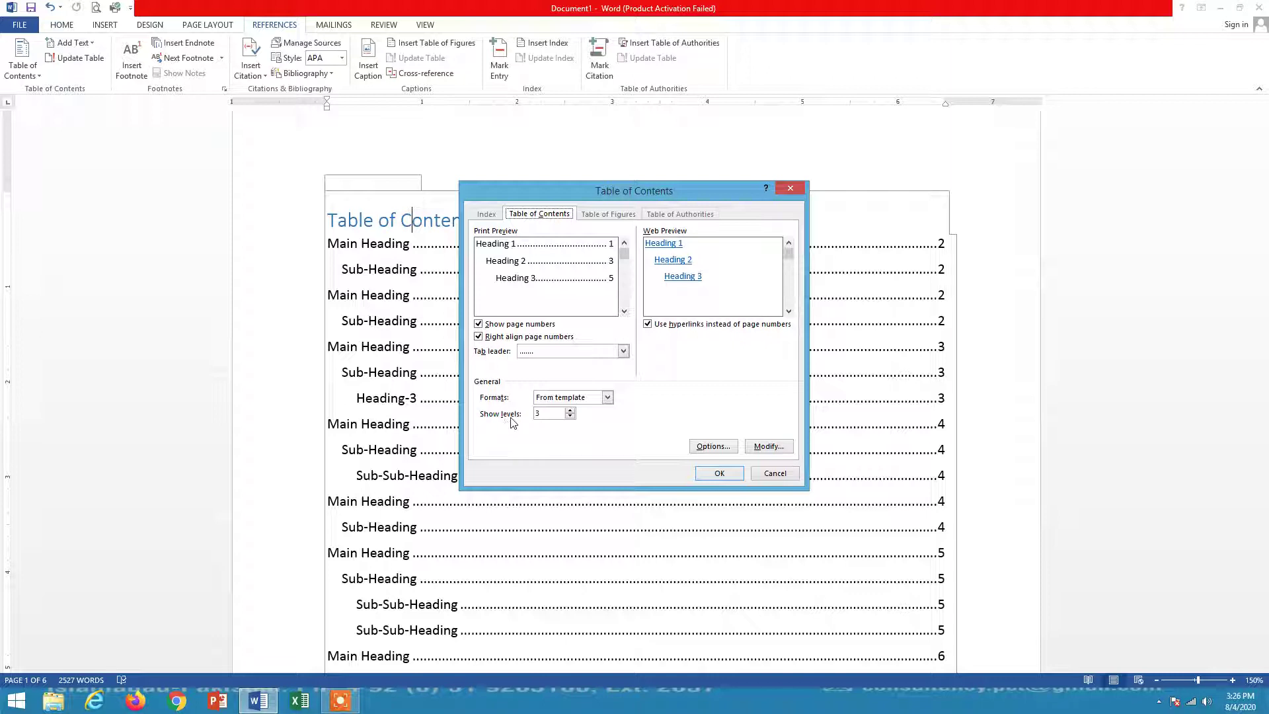
left_click(571, 410)
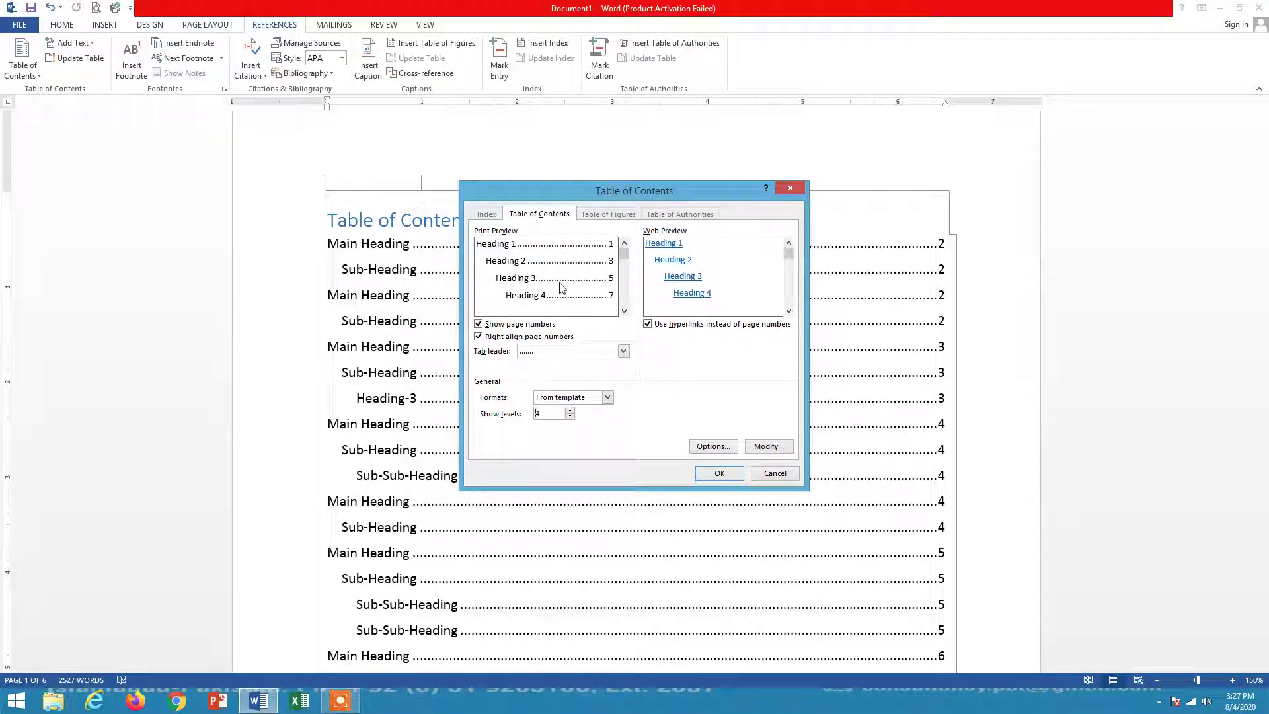
left_click(718, 474)
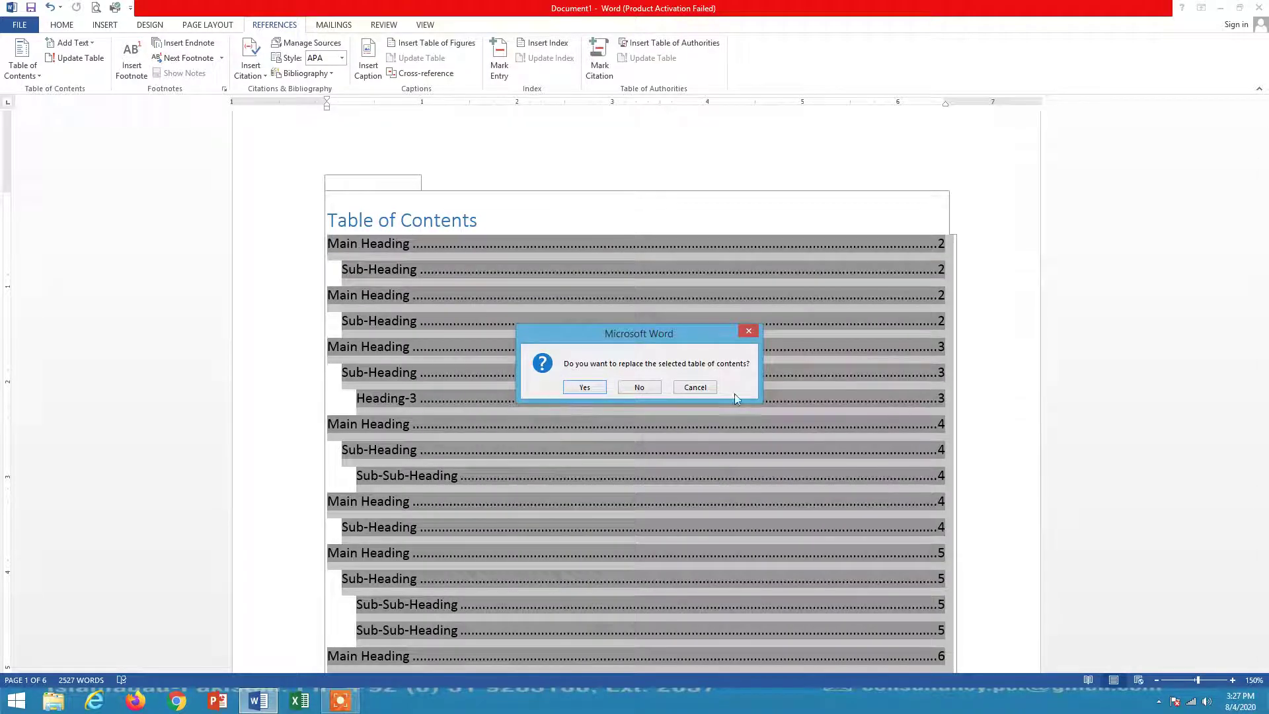
left_click(585, 389)
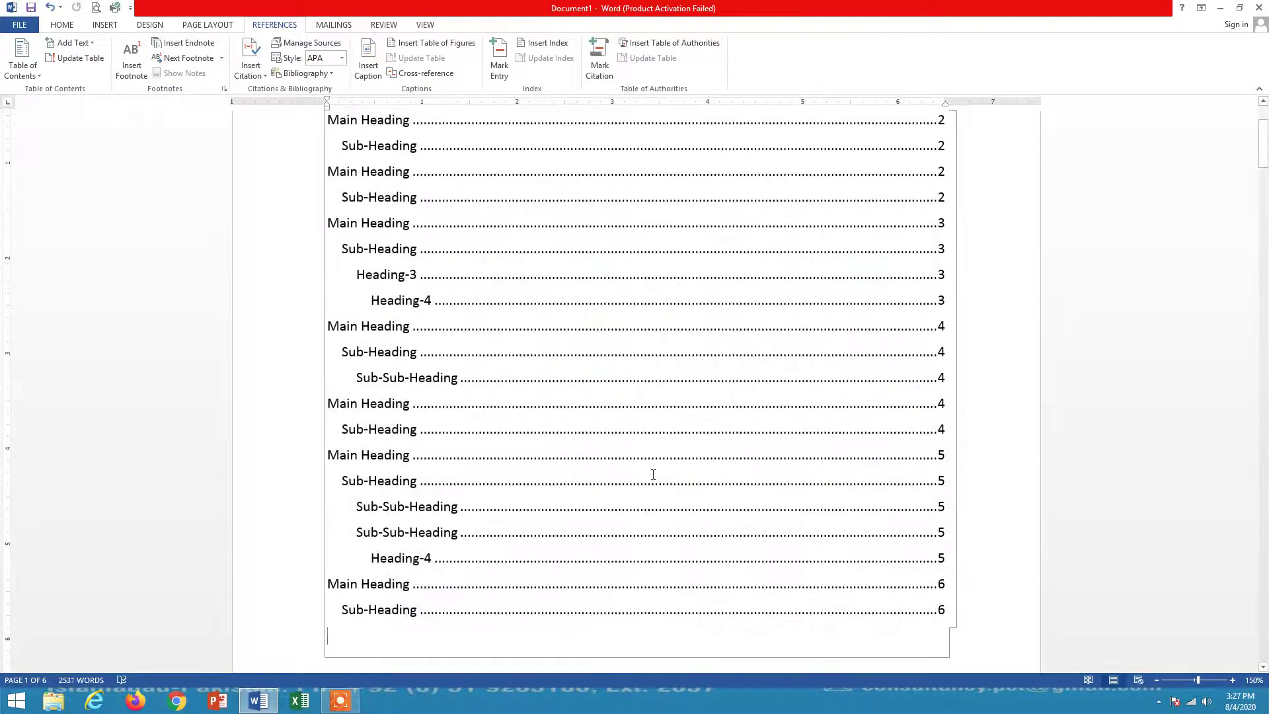
- Inspect the two Heading-4 entries in the table of contents and review the custom table settings without changing them
double_click(369, 558)
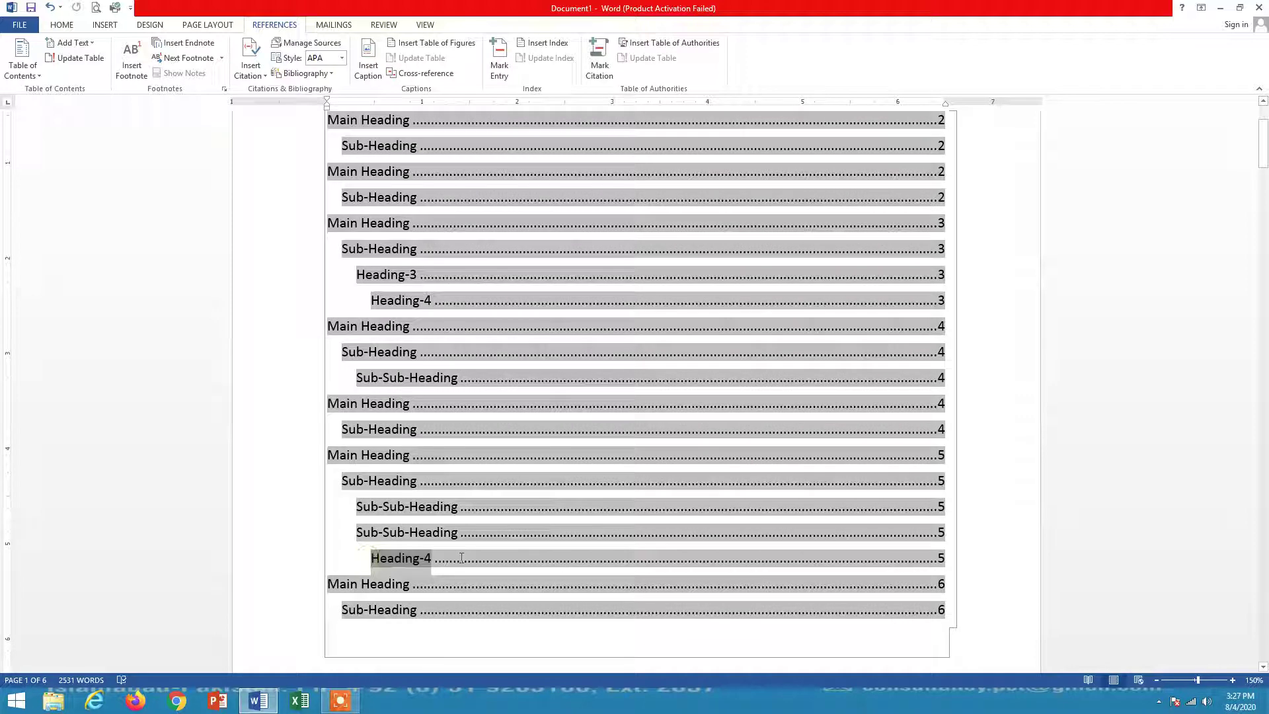
double_click(370, 302)
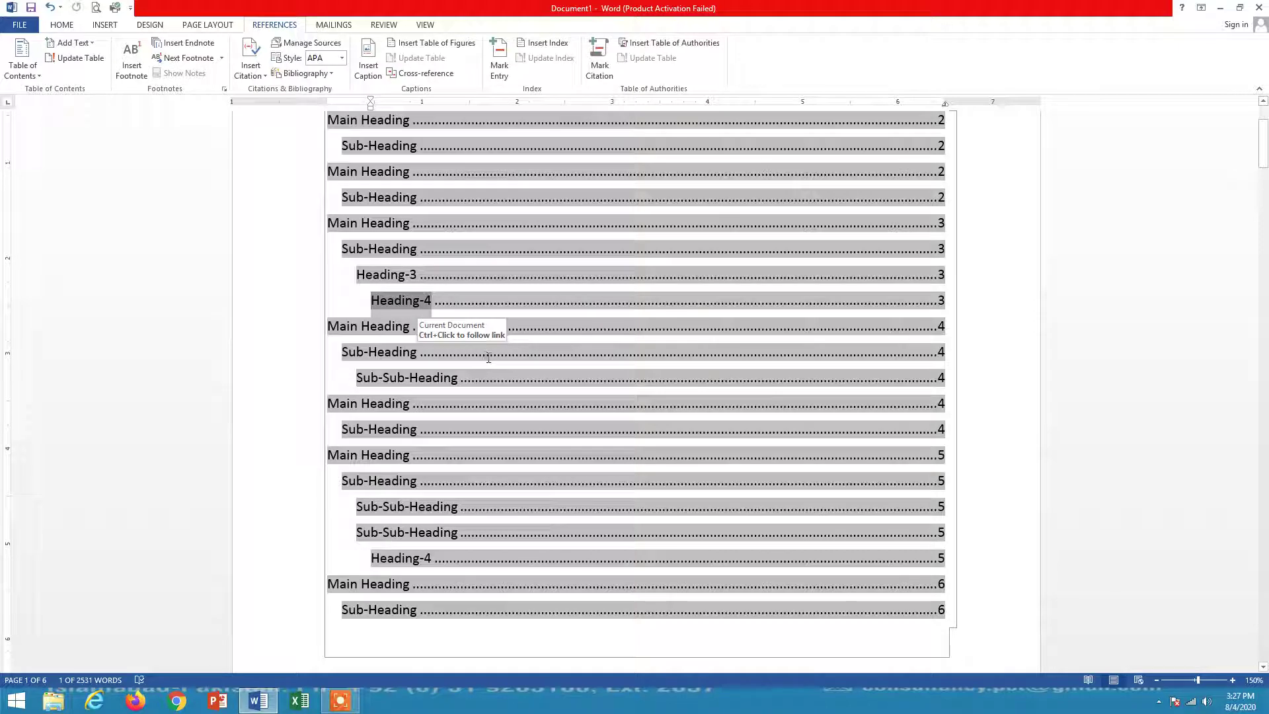
scroll(489, 358, "up", 3)
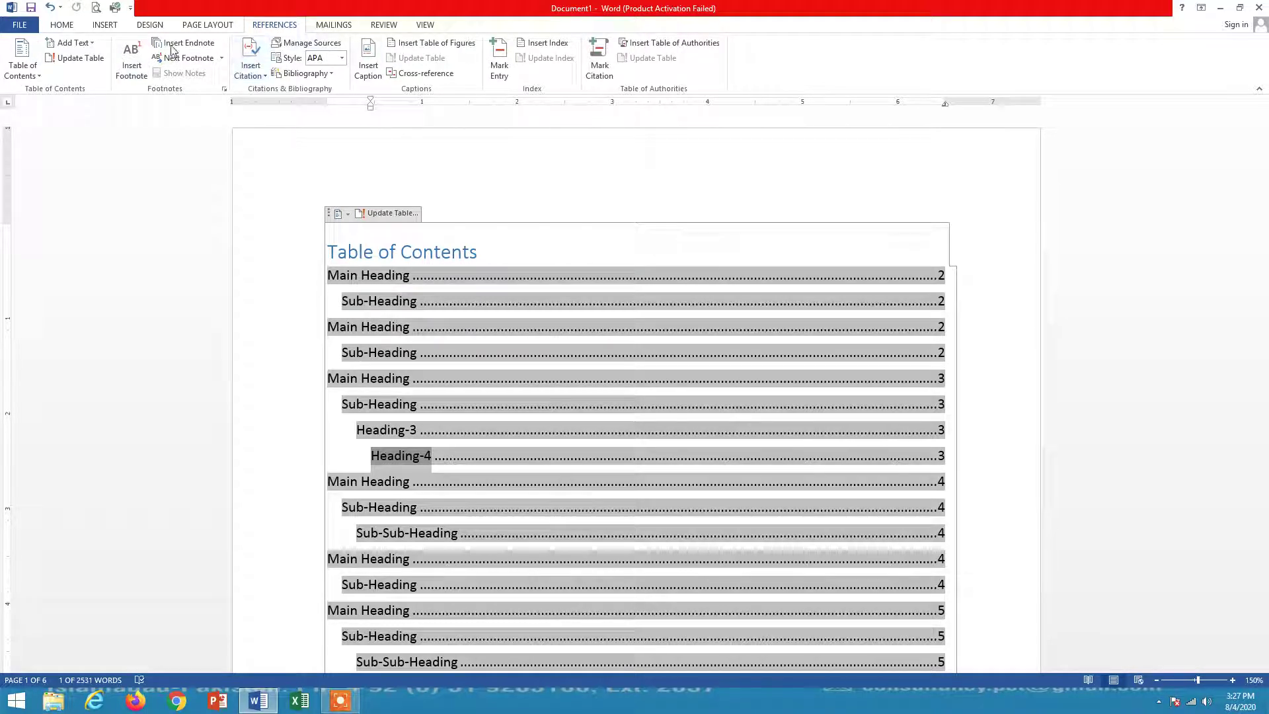
left_click(37, 78)
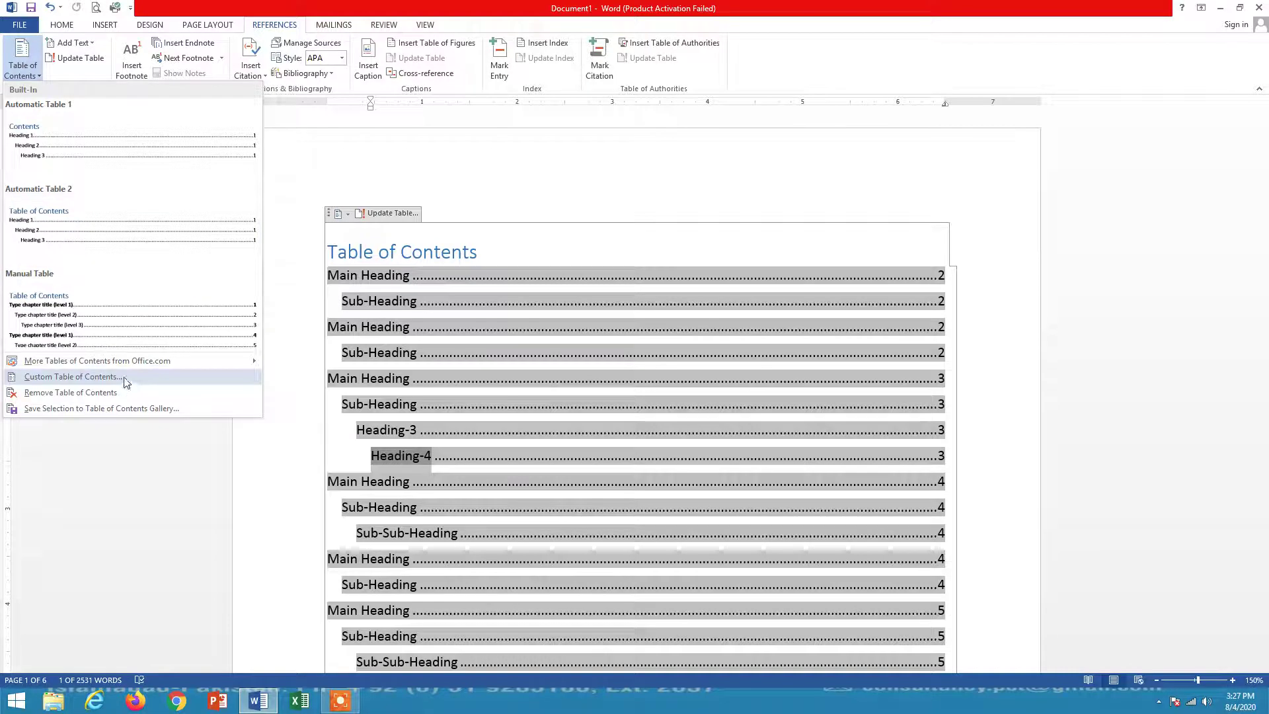
left_click(91, 379)
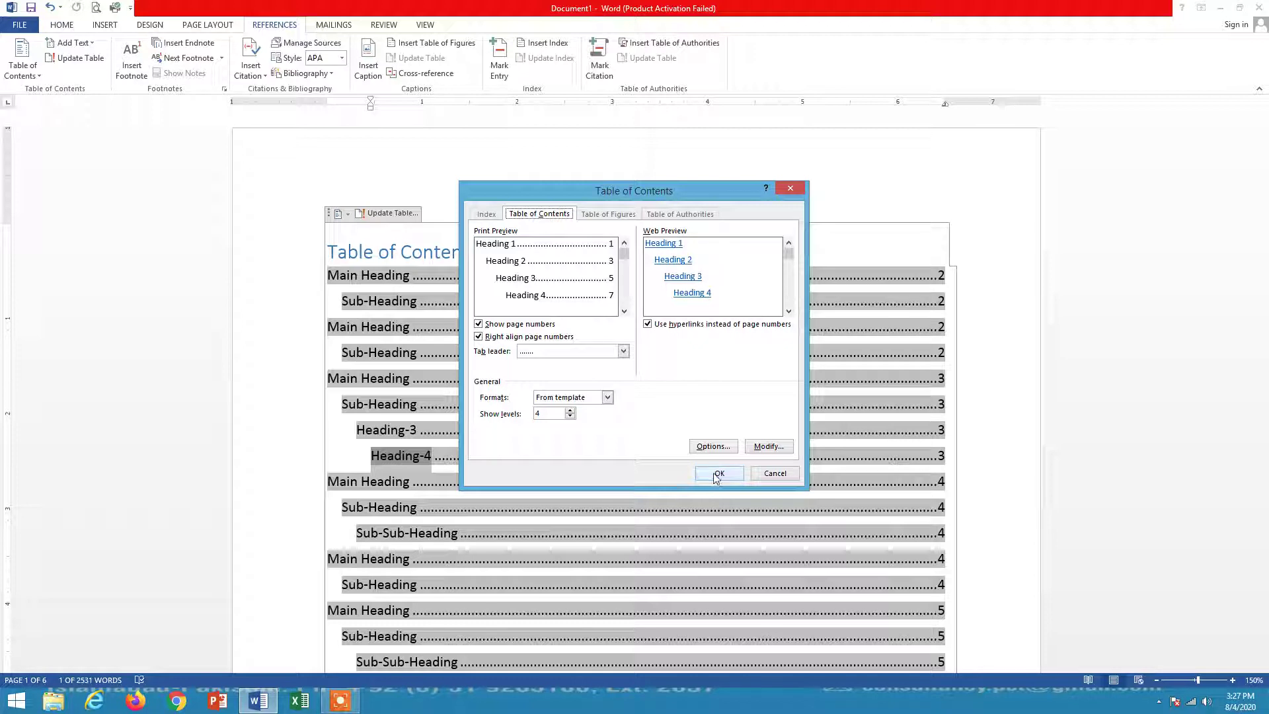
left_click(774, 474)
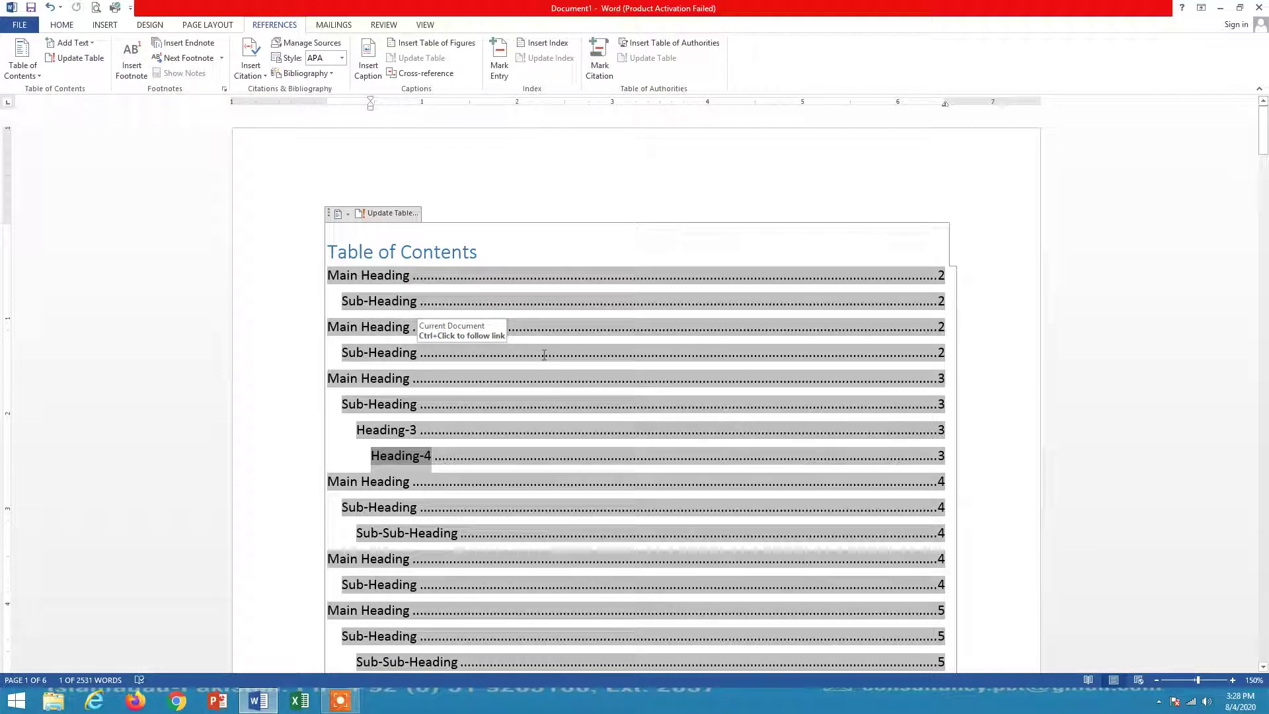
- Refresh the four-level table of contents with the option to update the entire table
left_click(387, 214)
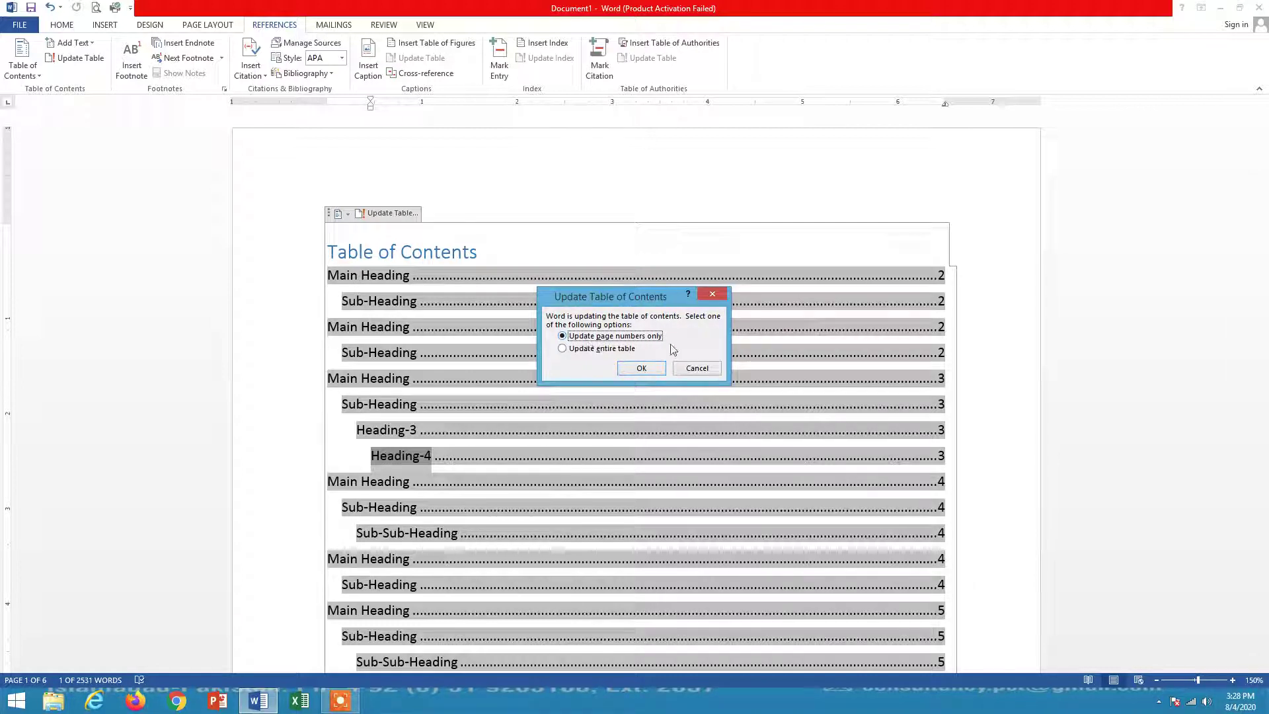
left_click(585, 350)
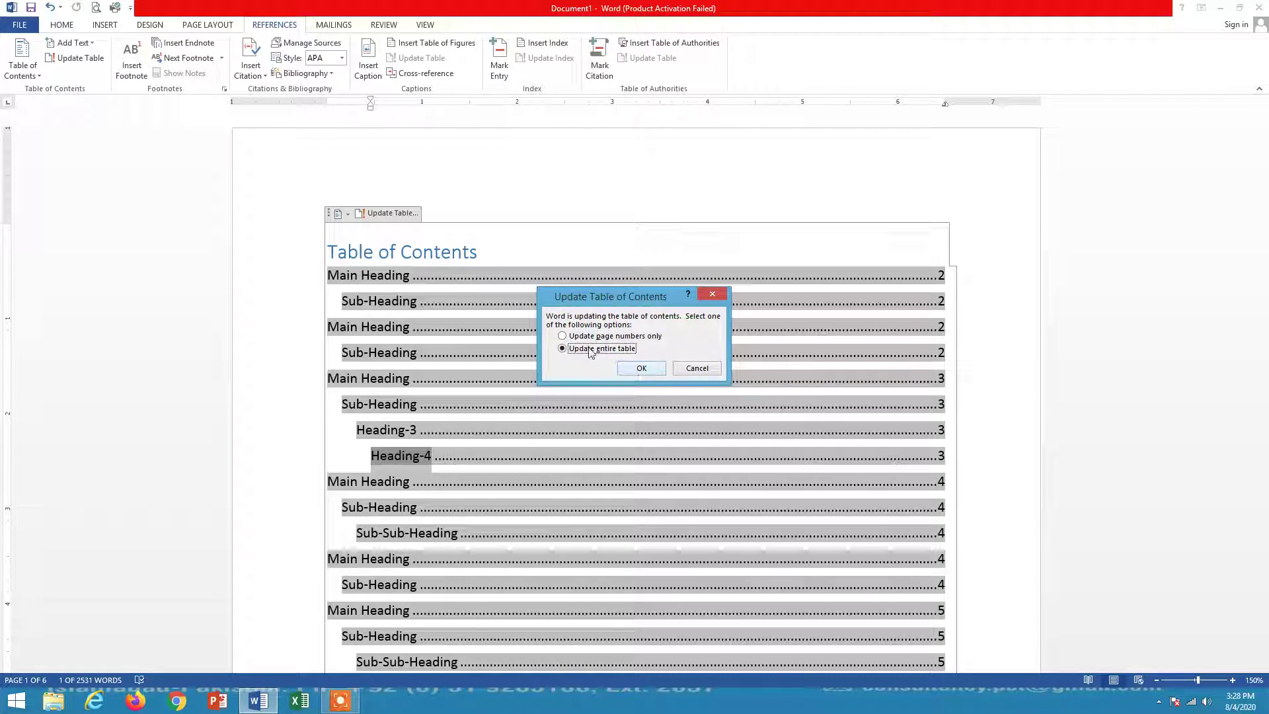
left_click(641, 369)
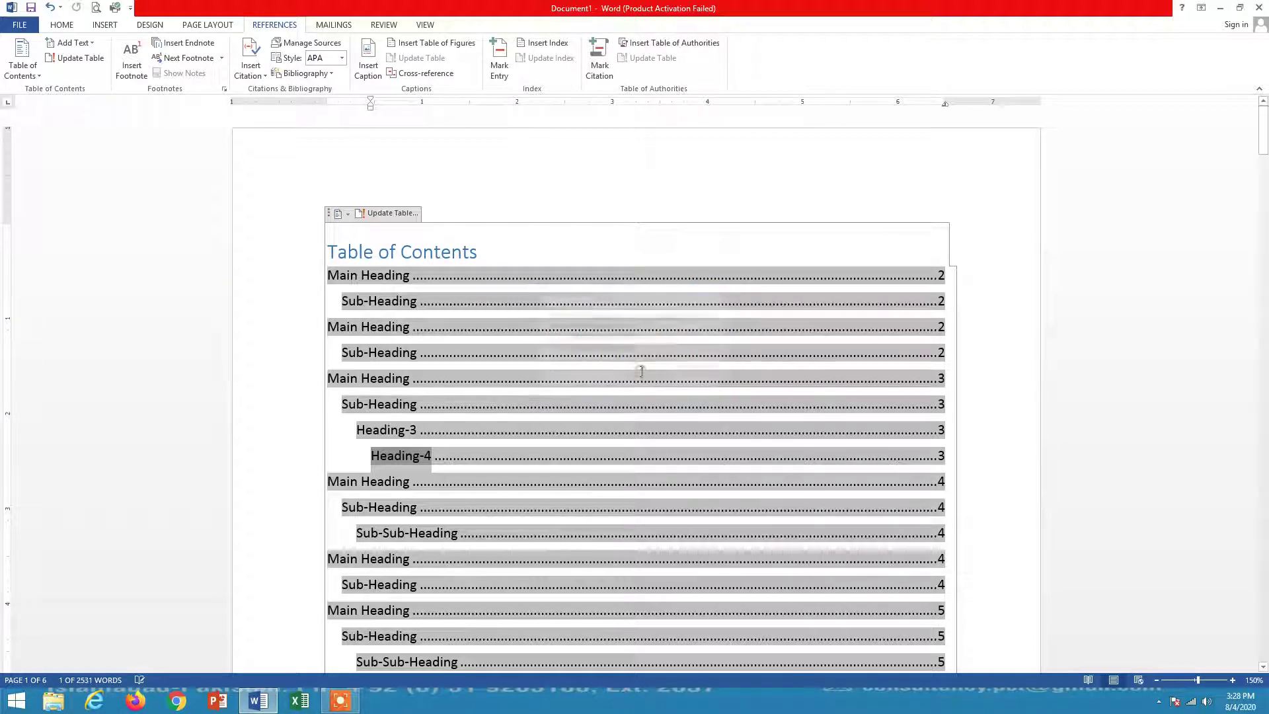
- Review the entries of the table of contents from start to end and the headings on the pages below it
scroll(512, 354, "down", 3)
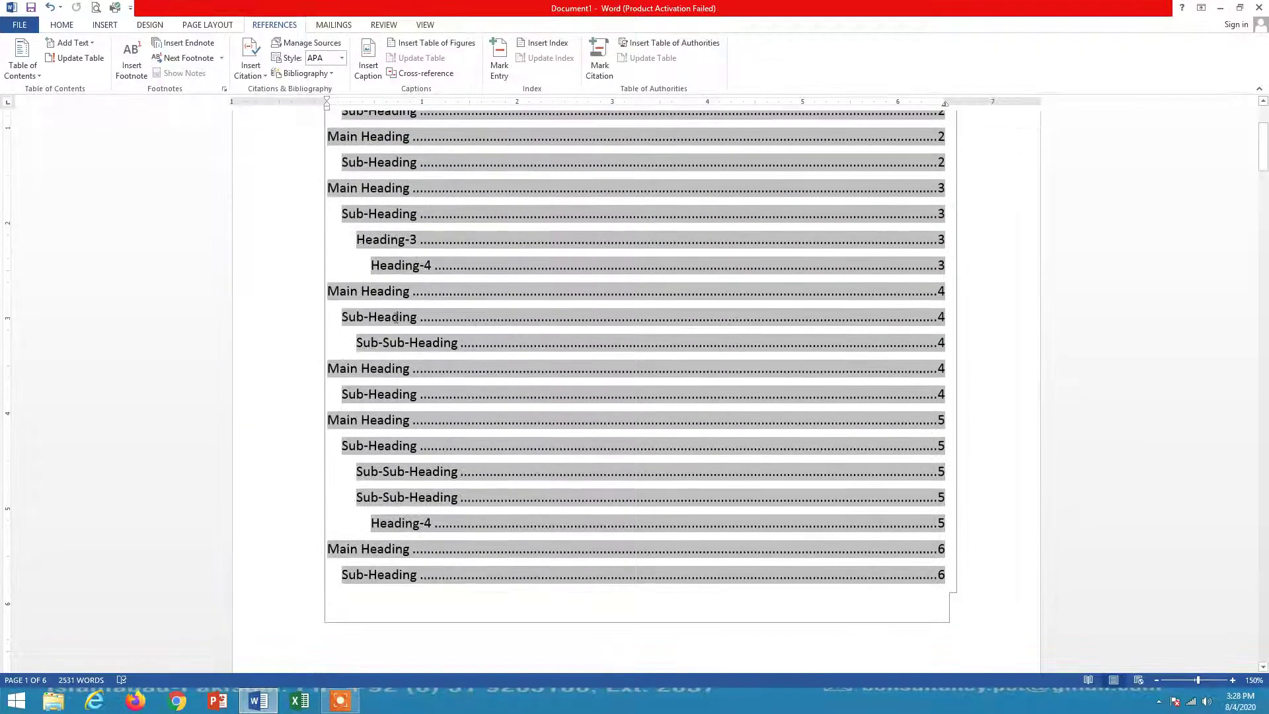
scroll(603, 351, "up", 3)
scroll(603, 351, "down", 5)
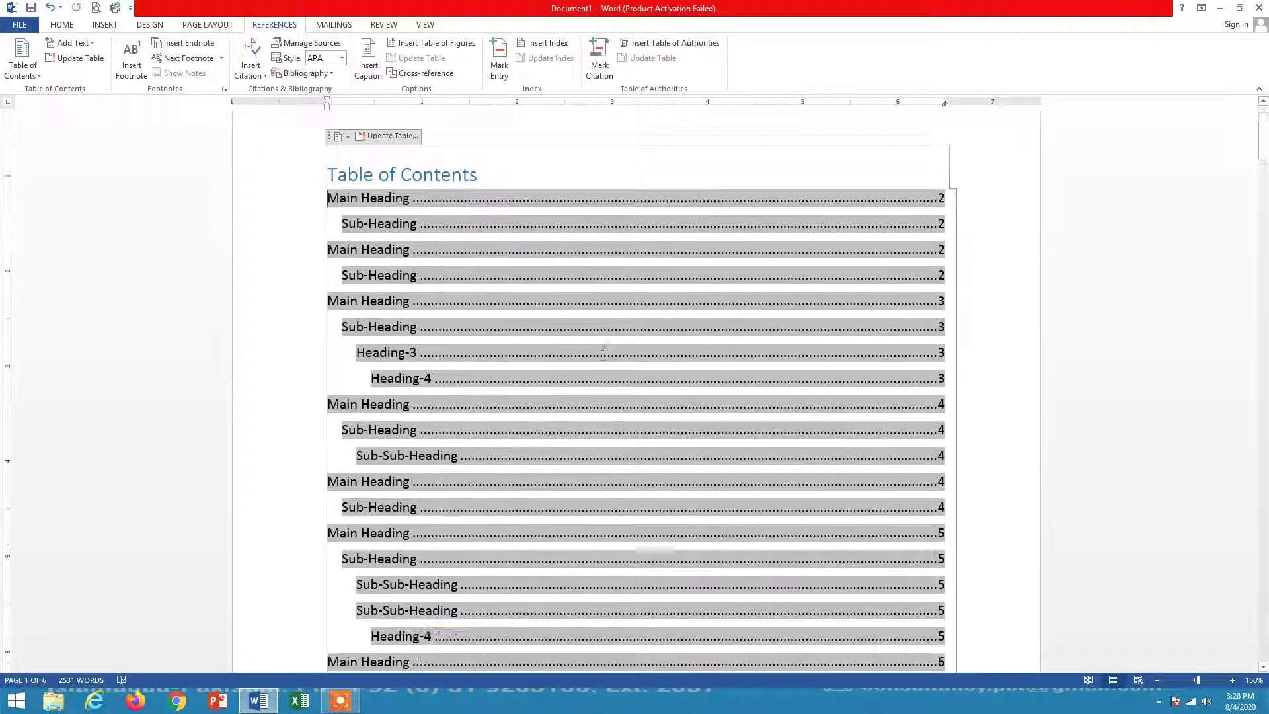
scroll(603, 350, "down", 3)
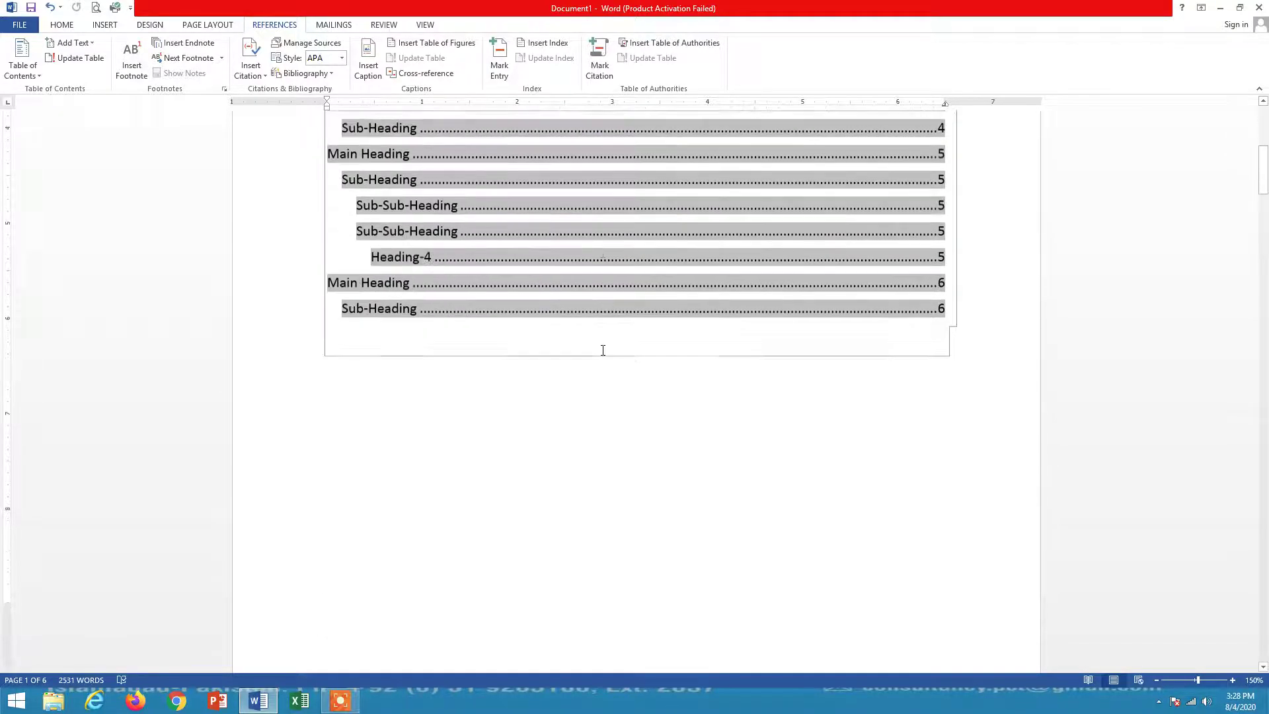
scroll(603, 350, "up", 4)
scroll(603, 350, "up", 4)
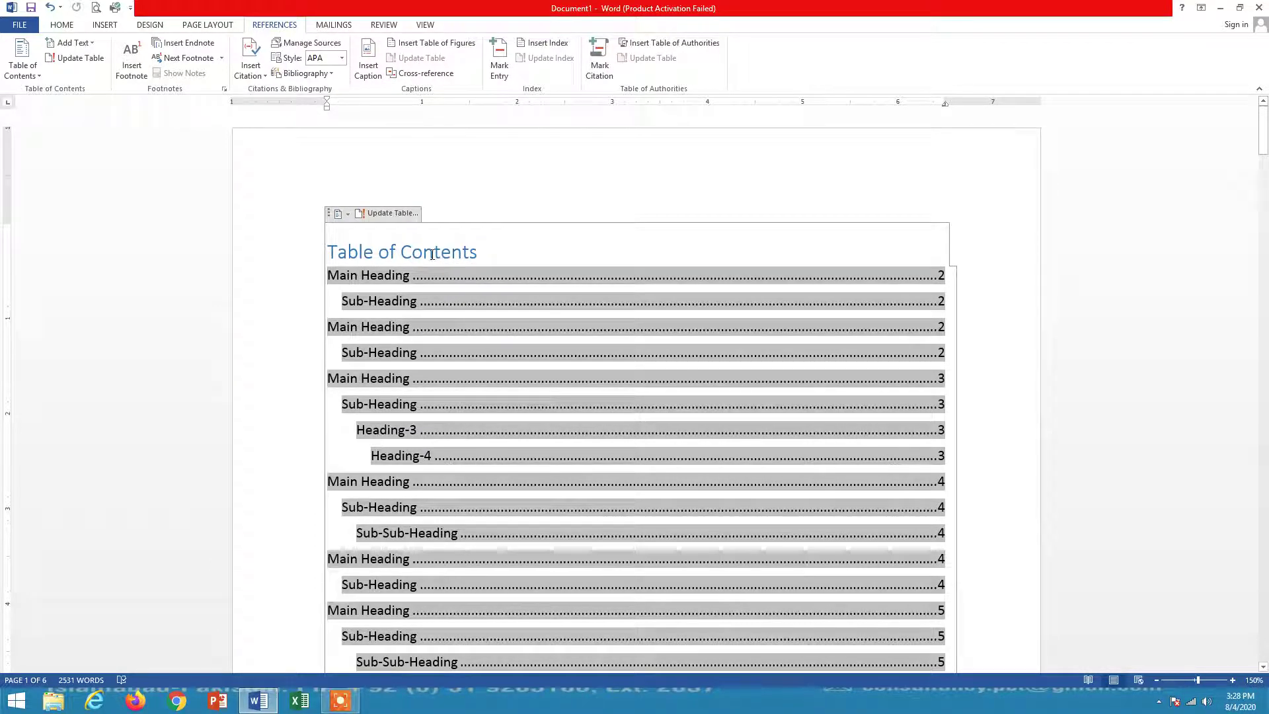
scroll(482, 247, "down", 3)
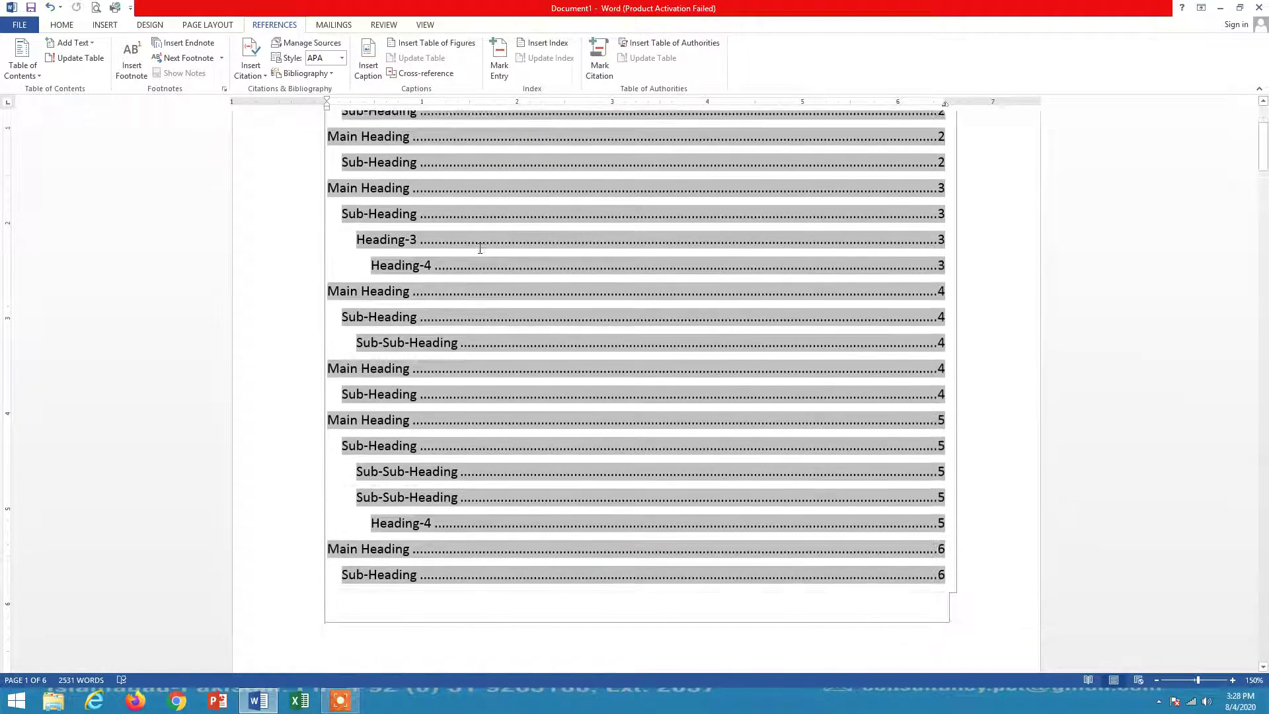
scroll(480, 248, "down", 2)
scroll(474, 245, "down", 20)
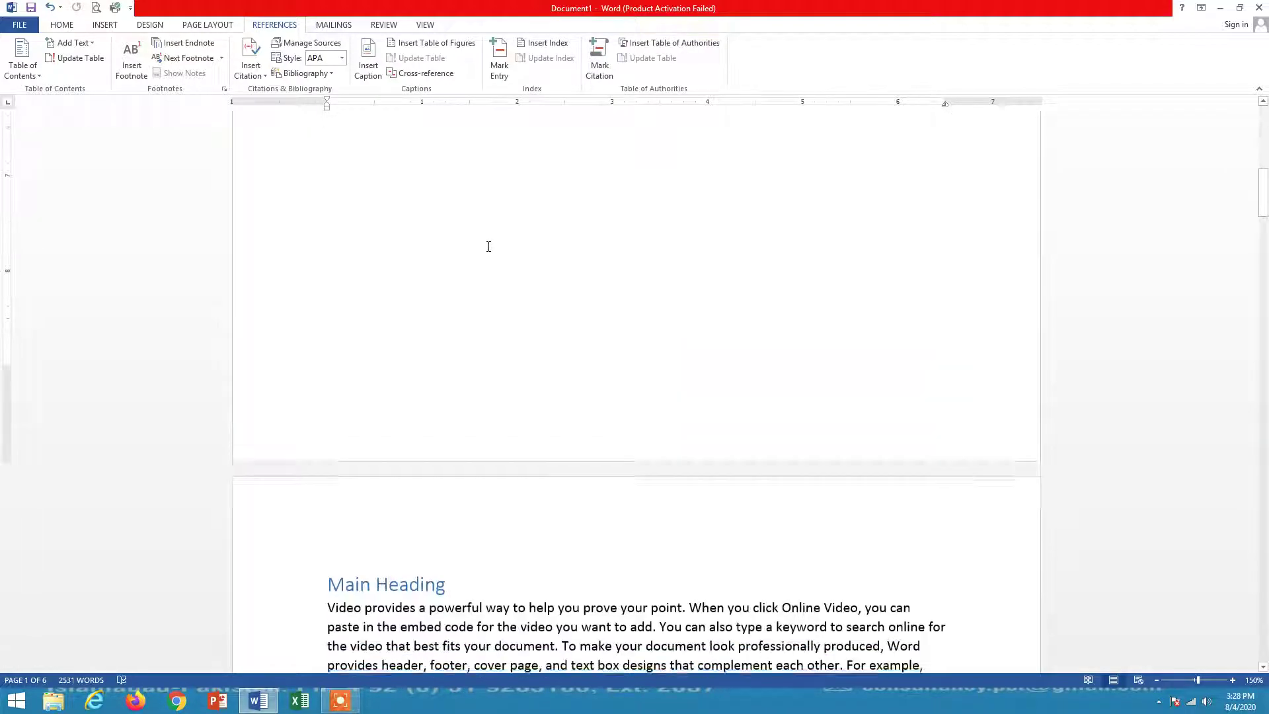
scroll(487, 247, "down", 4)
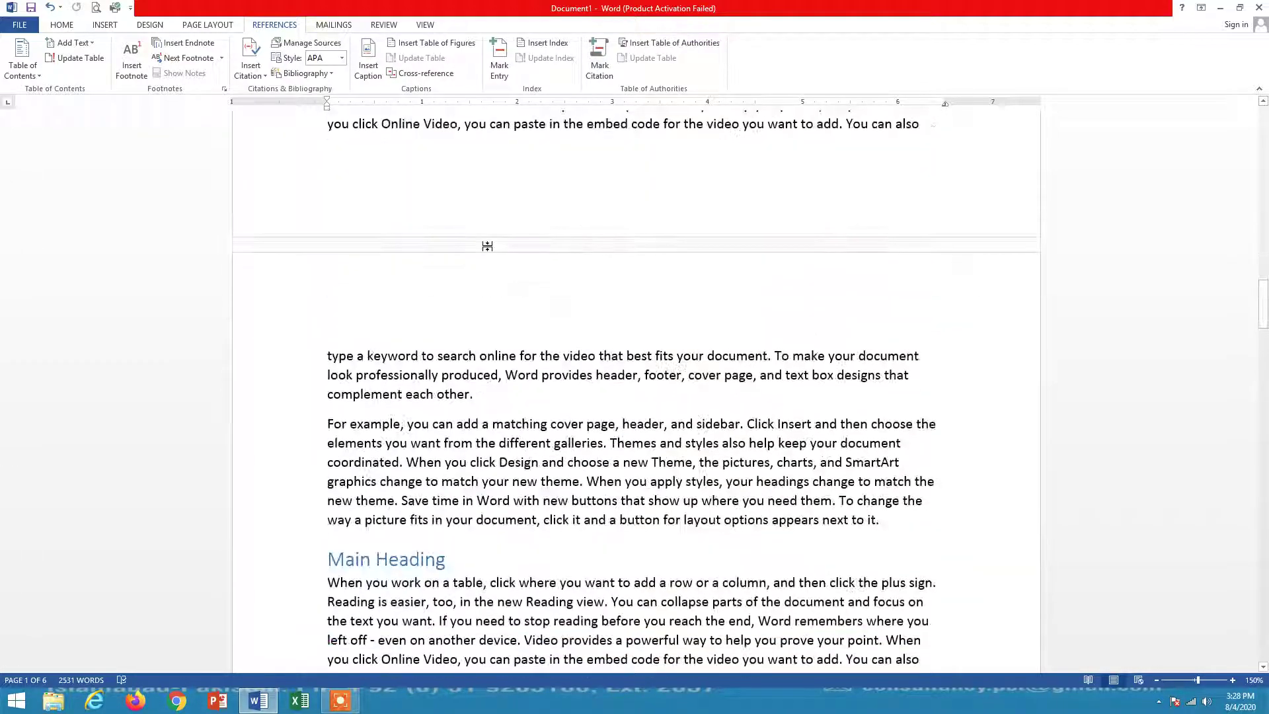